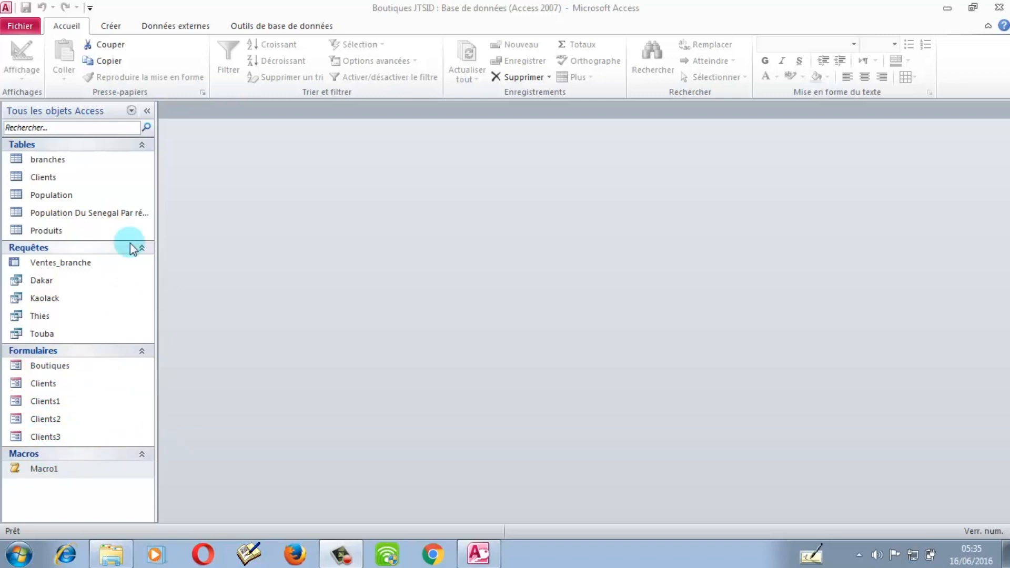
Check the navigation pane's grouping options and open the branches table in datasheet view.
click(131, 110)
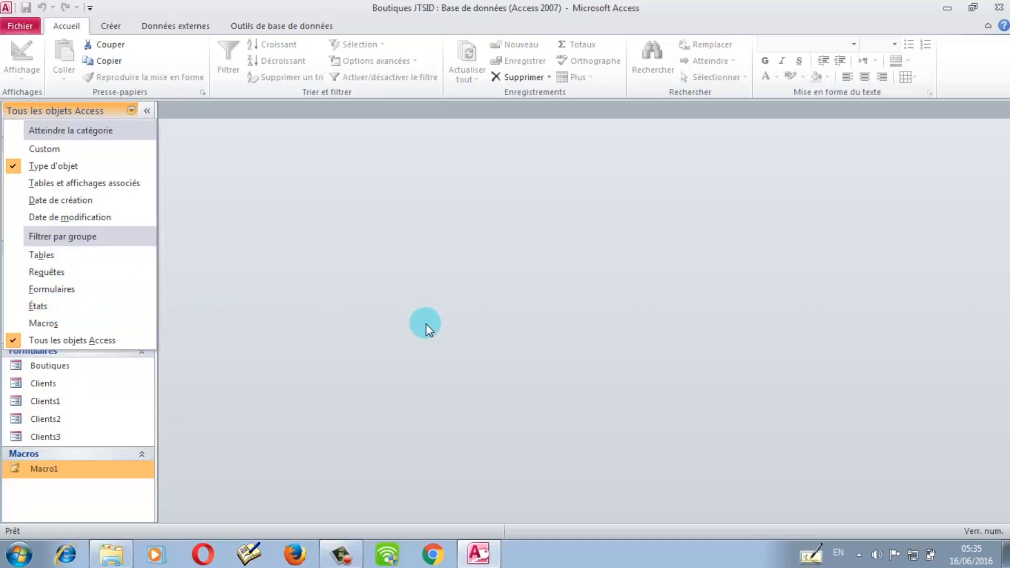
click(503, 324)
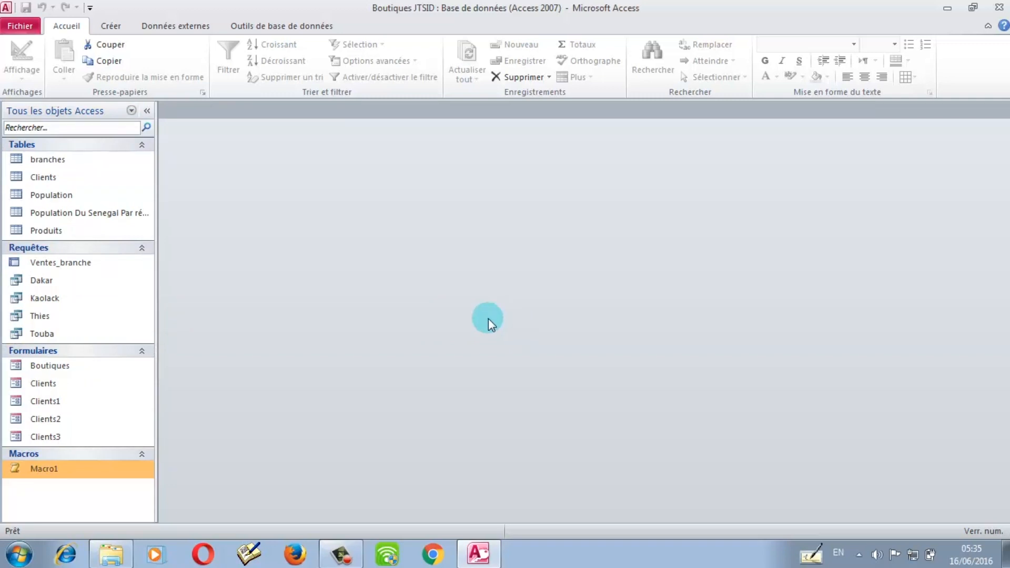
click(47, 163)
double_click(46, 162)
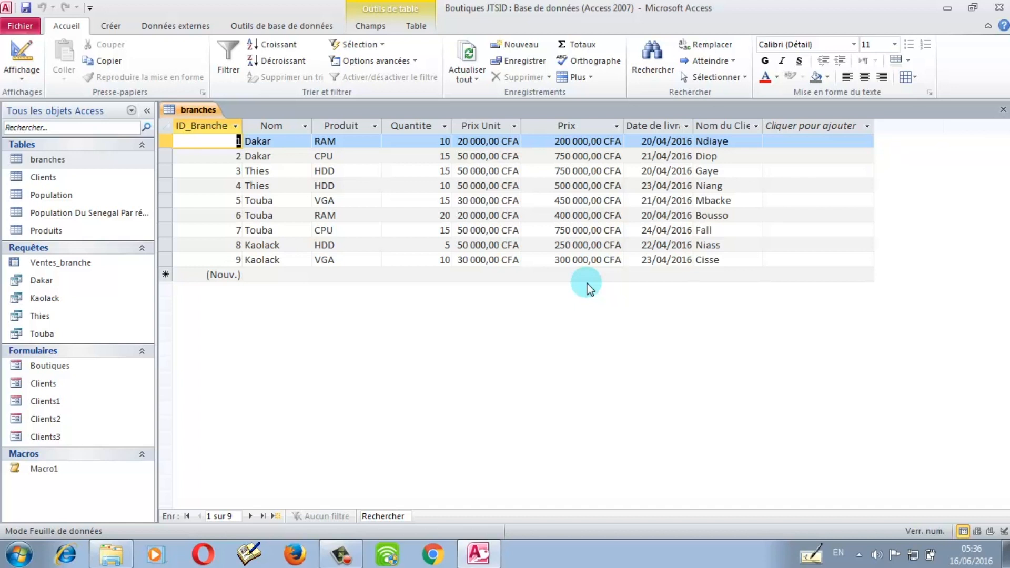
Open the Dakar, Kaolack and Ventes_branche queries to view their records.
click(30, 248)
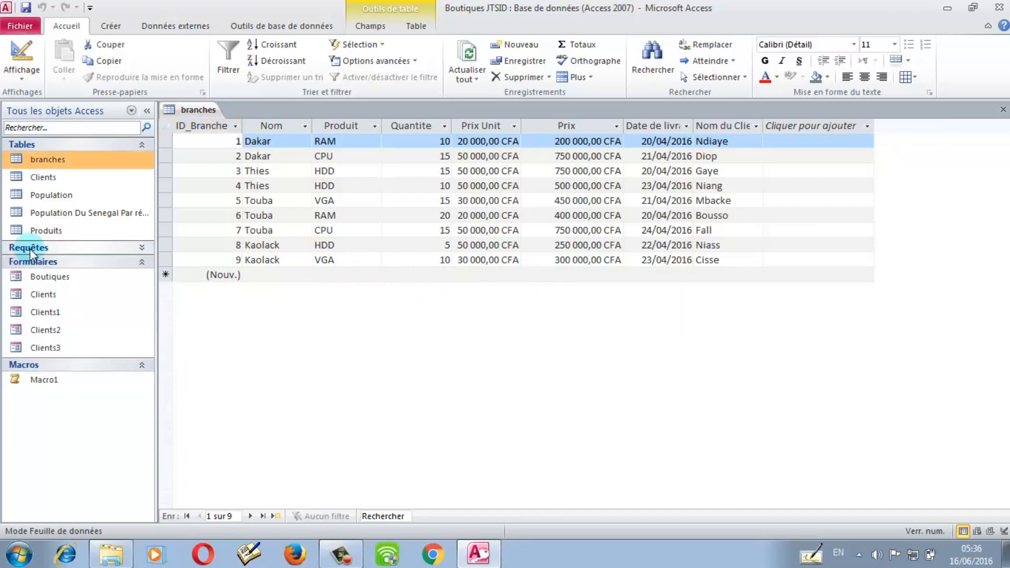
click(30, 249)
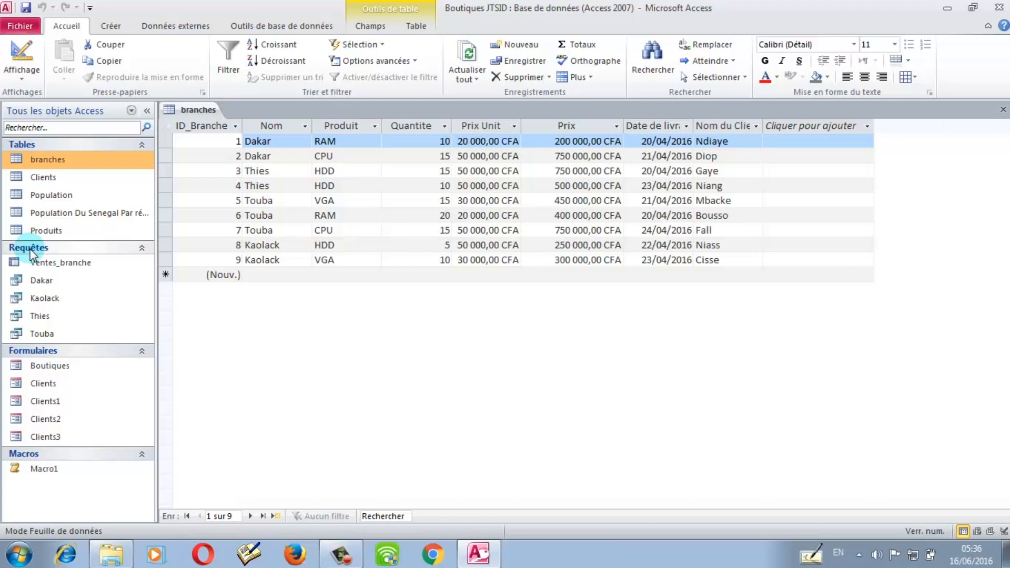
click(38, 279)
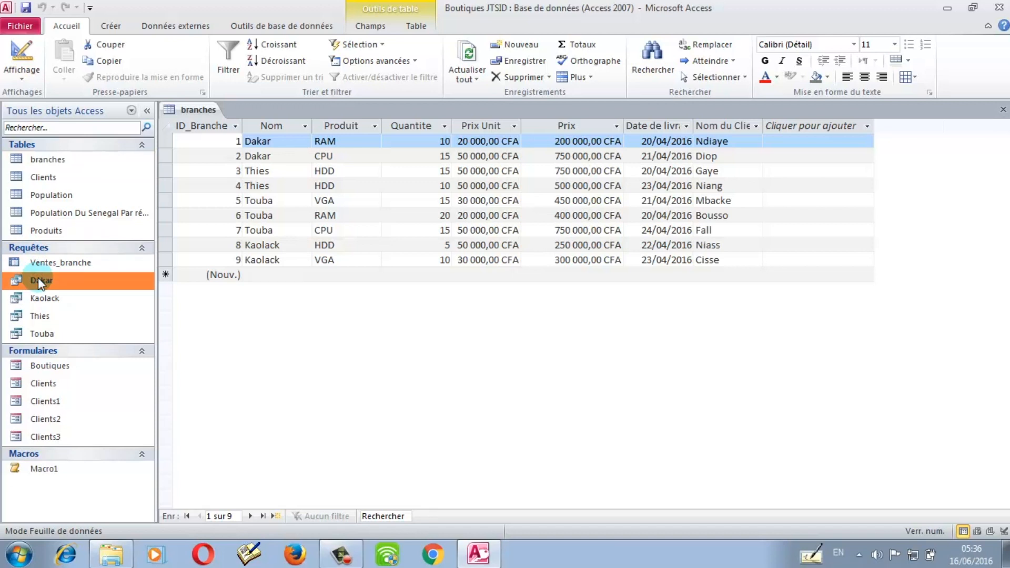
double_click(38, 279)
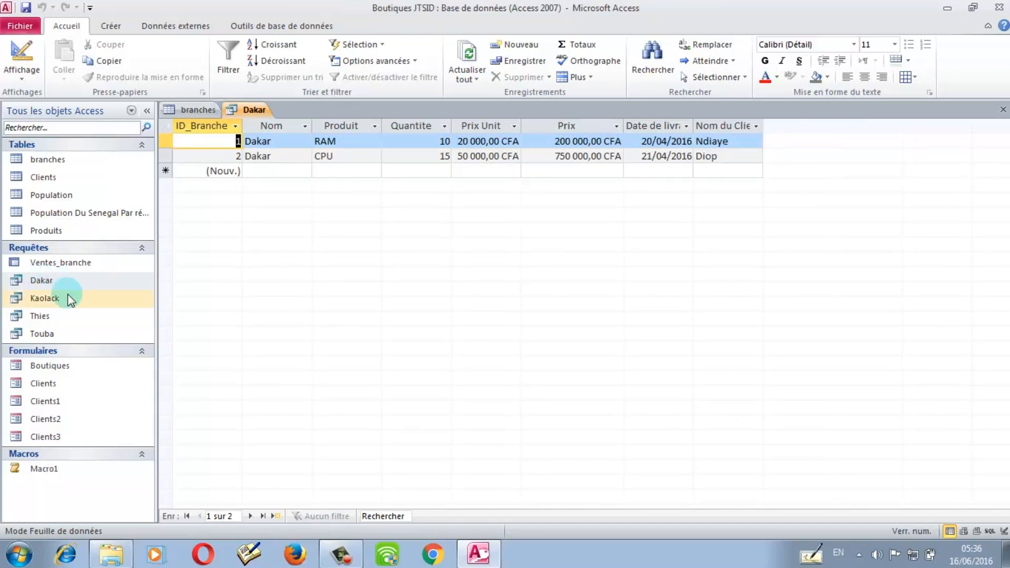
double_click(47, 304)
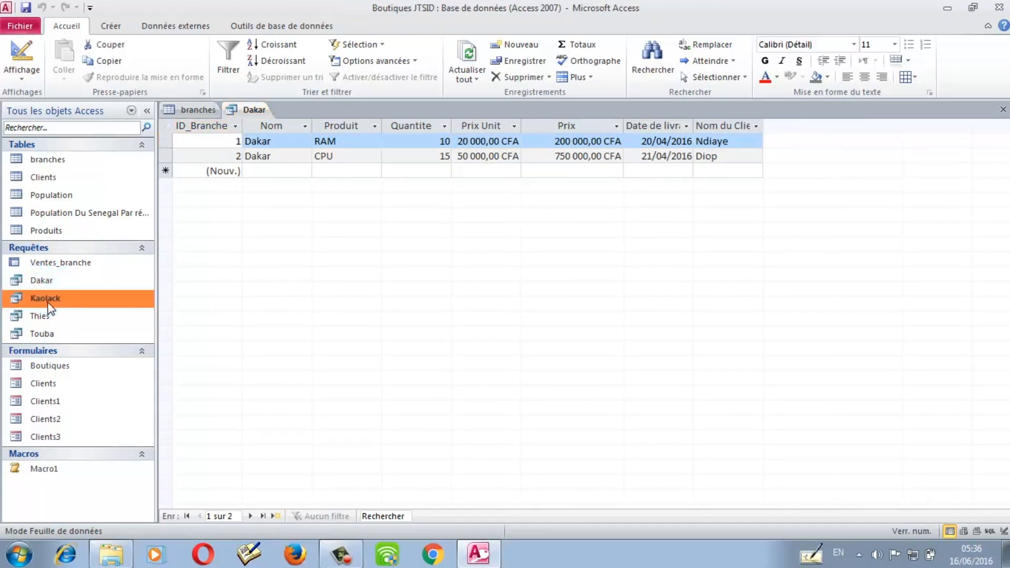
double_click(57, 267)
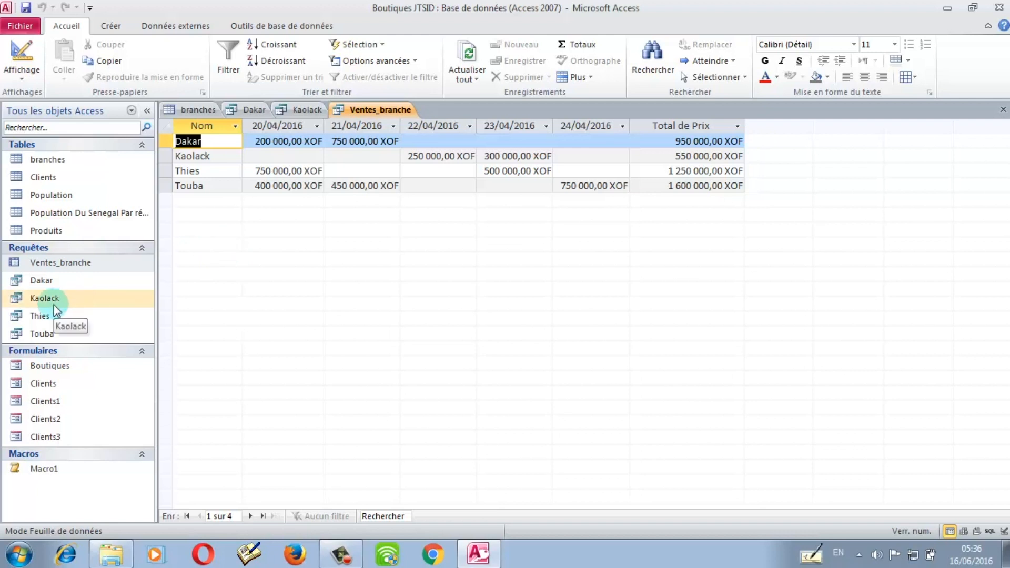
Open the Boutiques form, examine its record fields and command buttons, and close the form.
click(52, 366)
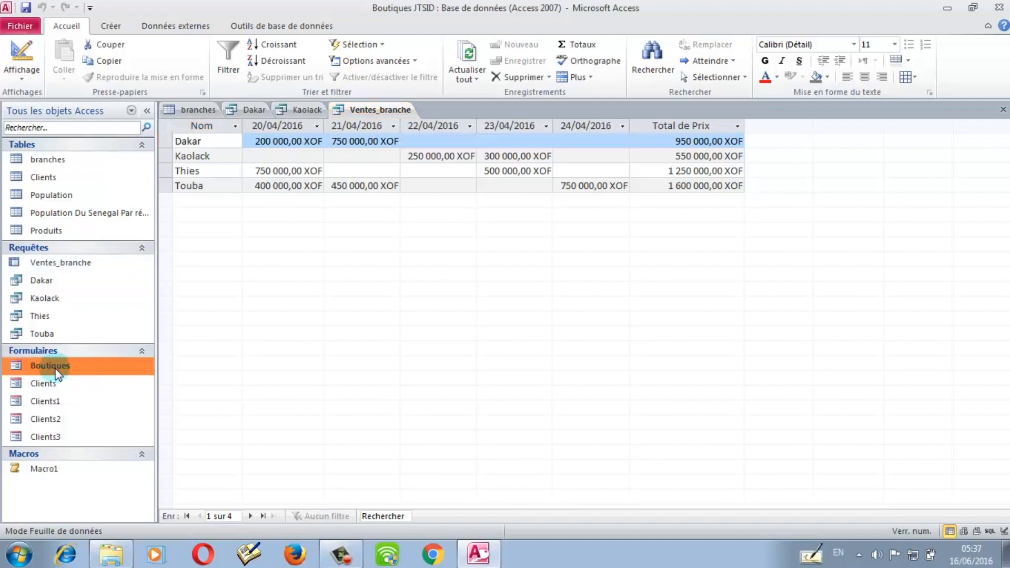
double_click(56, 369)
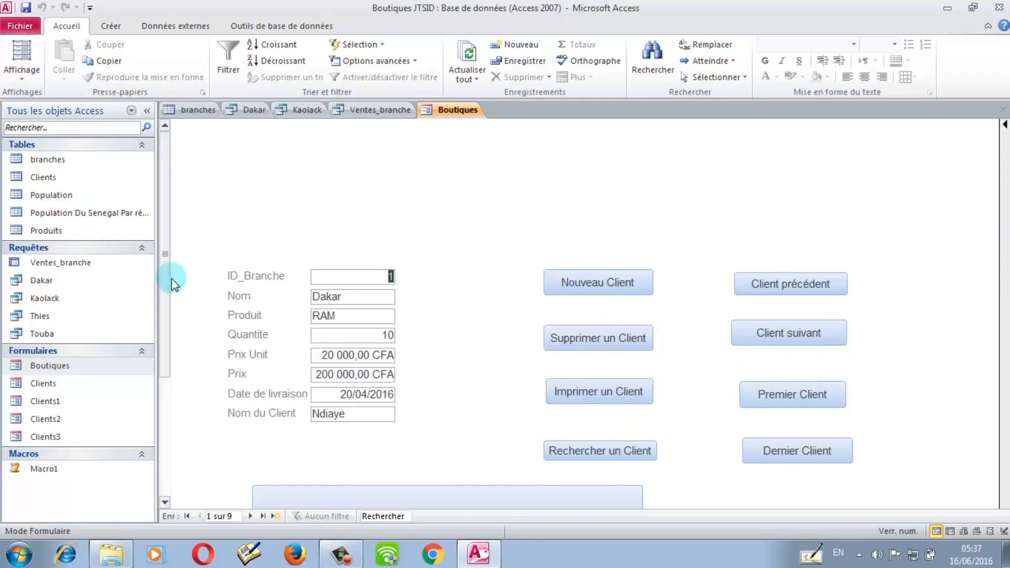
drag(166, 280, 162, 395)
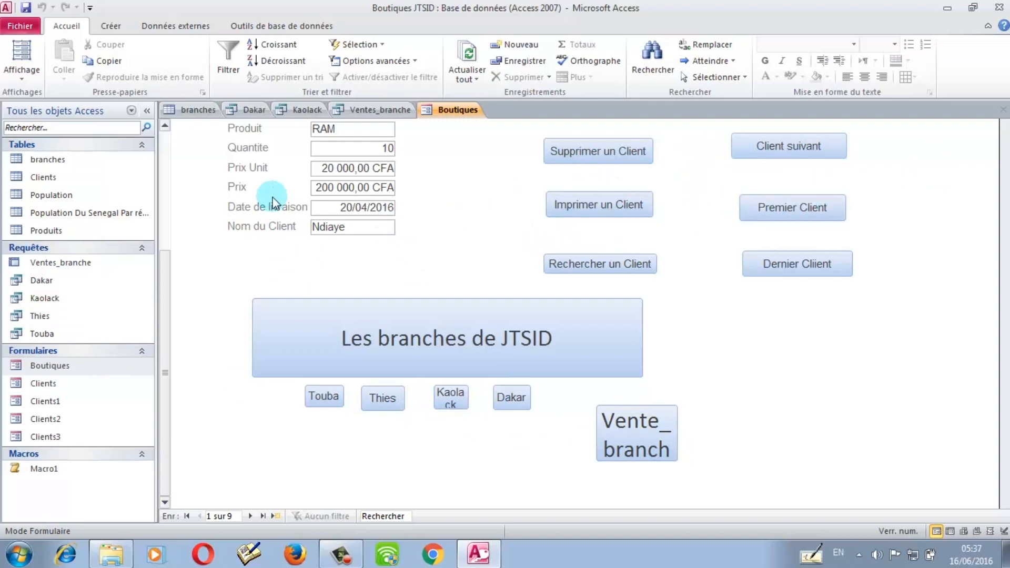
key(Tab)
key(Tab)
key(Tab)
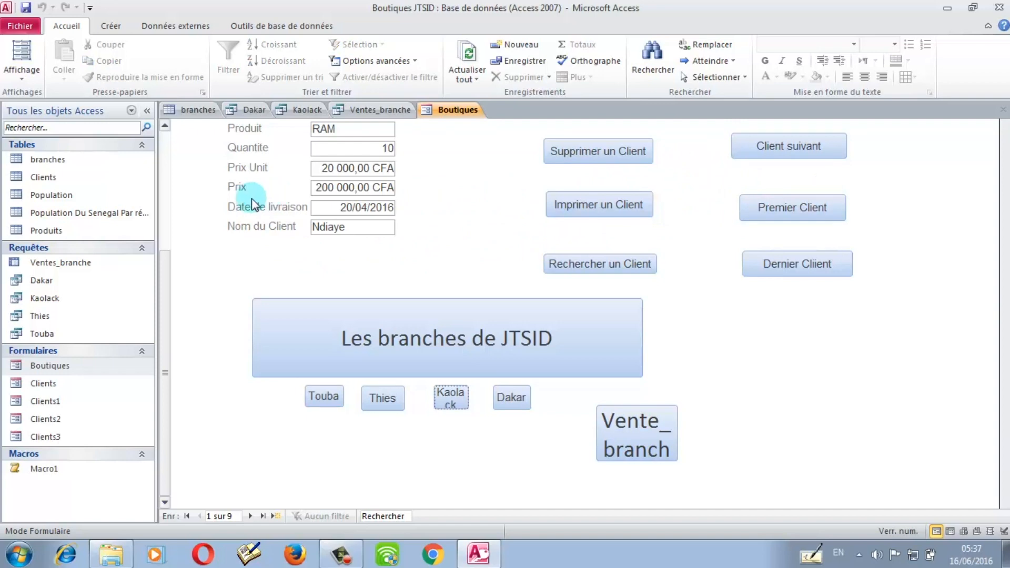
drag(163, 275, 176, 164)
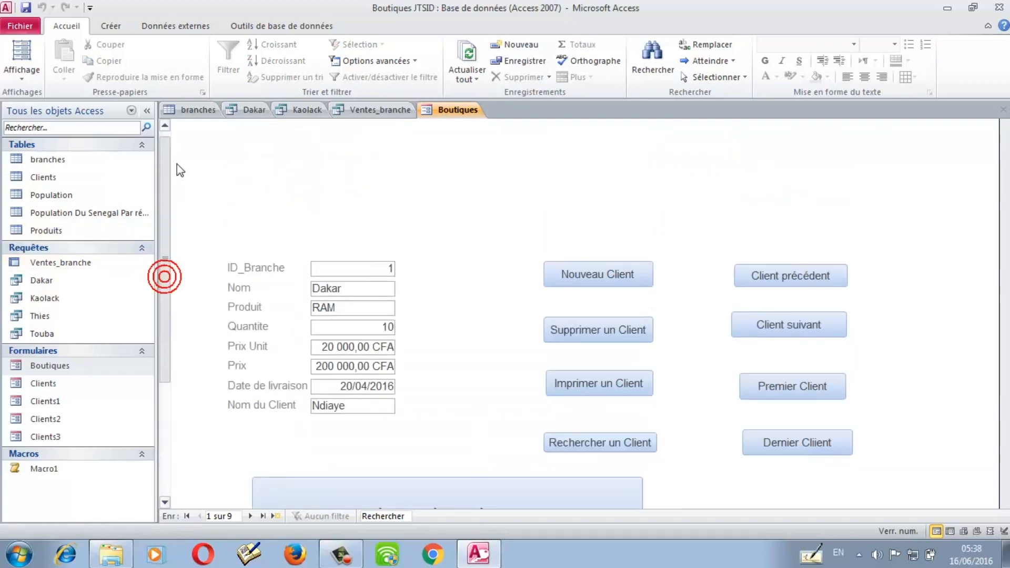
scroll(307, 235, down, 3)
scroll(307, 236, up, 5)
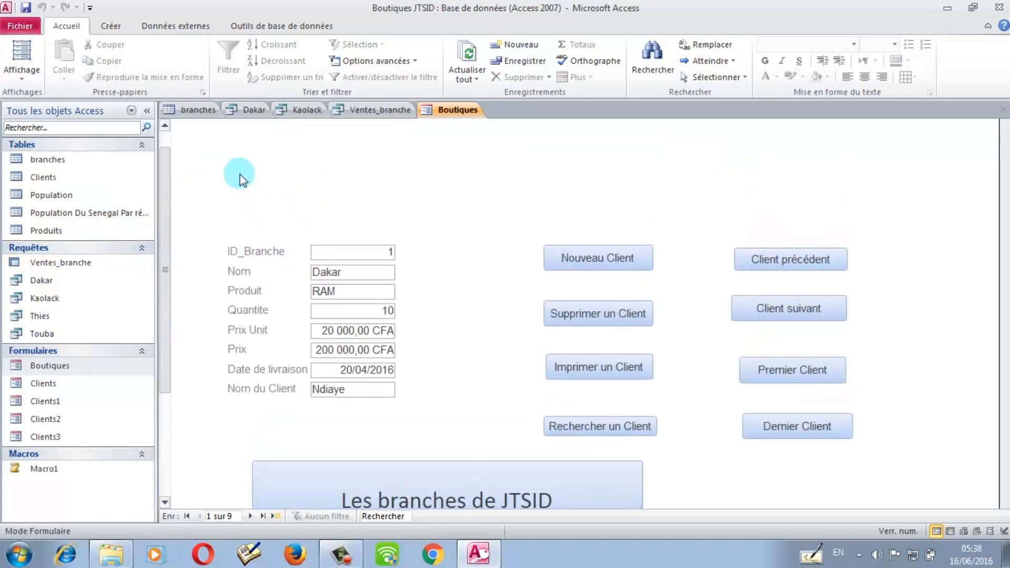
click(326, 354)
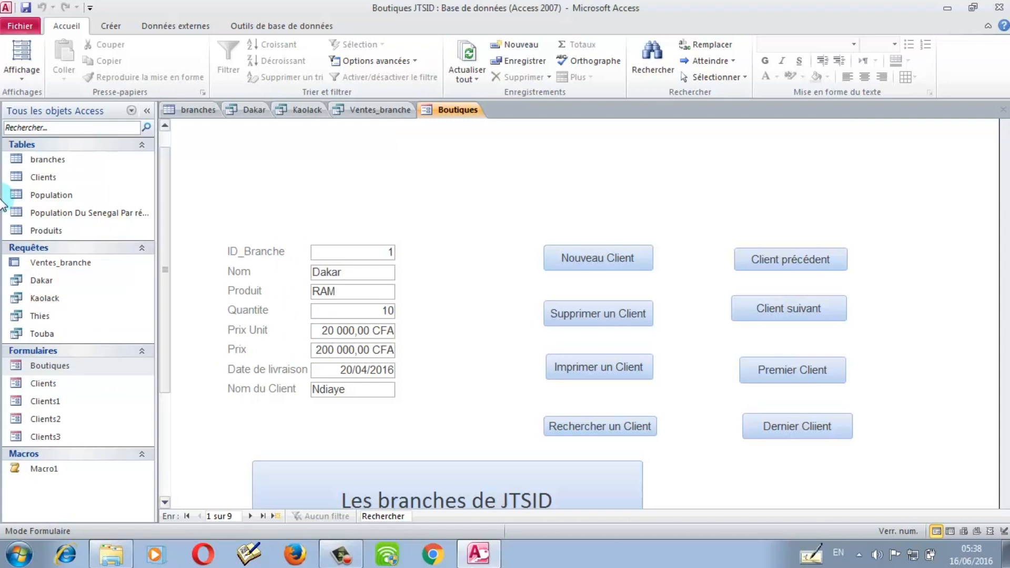
click(332, 291)
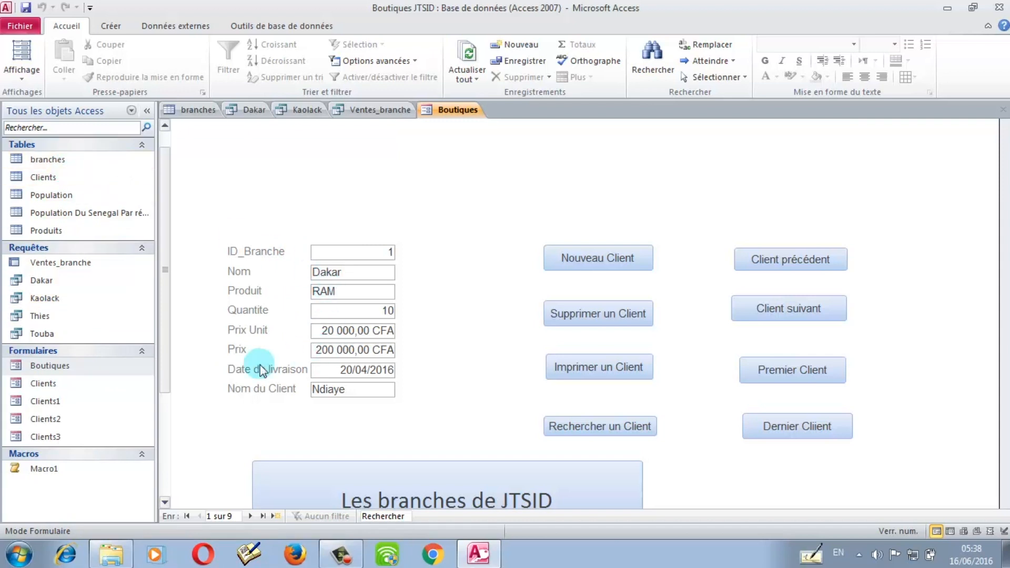
scroll(261, 370, down, 5)
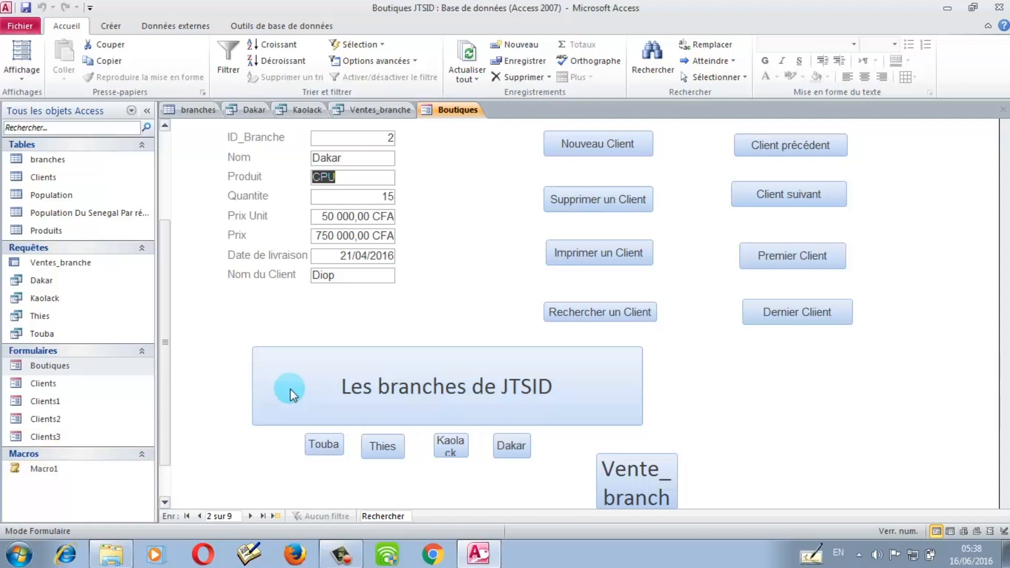
right_click(448, 111)
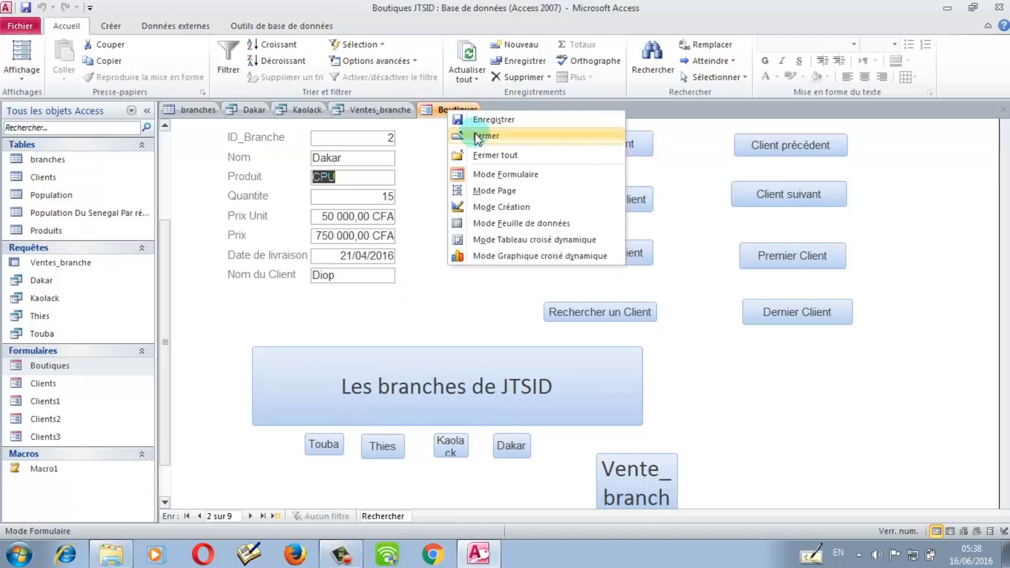
click(478, 135)
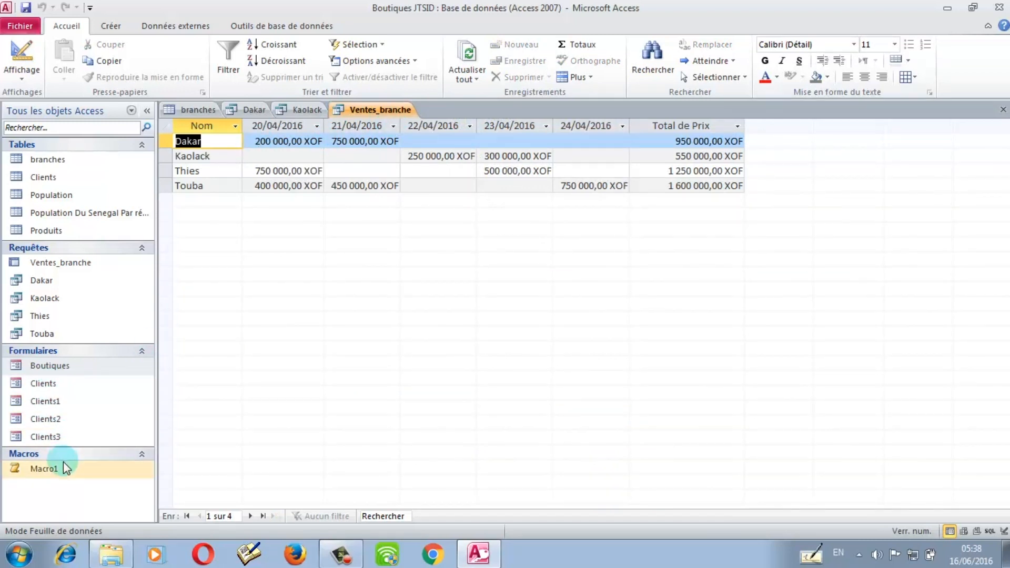
Run Macro1 and close the form it opens.
double_click(44, 468)
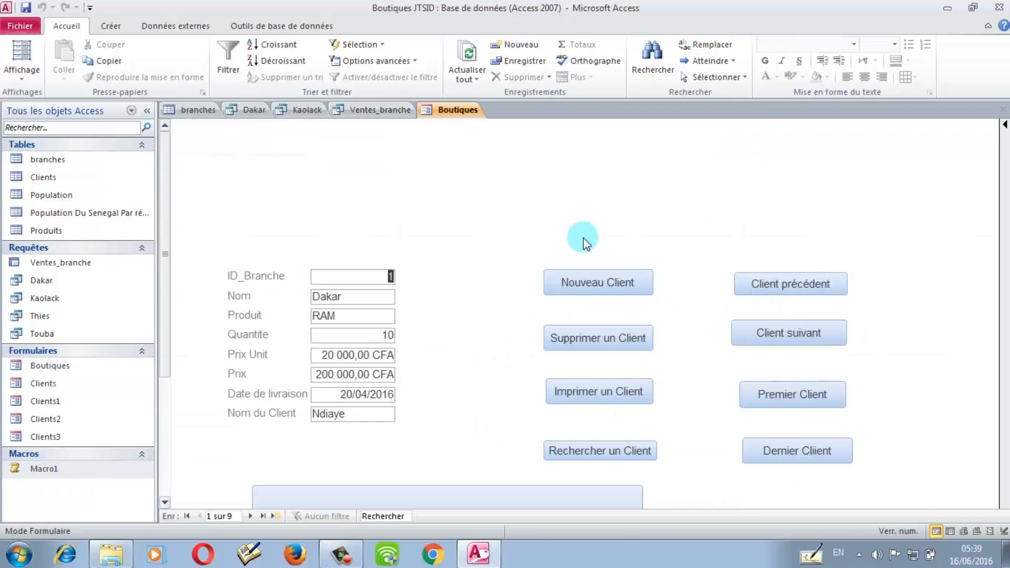
right_click(441, 112)
click(463, 135)
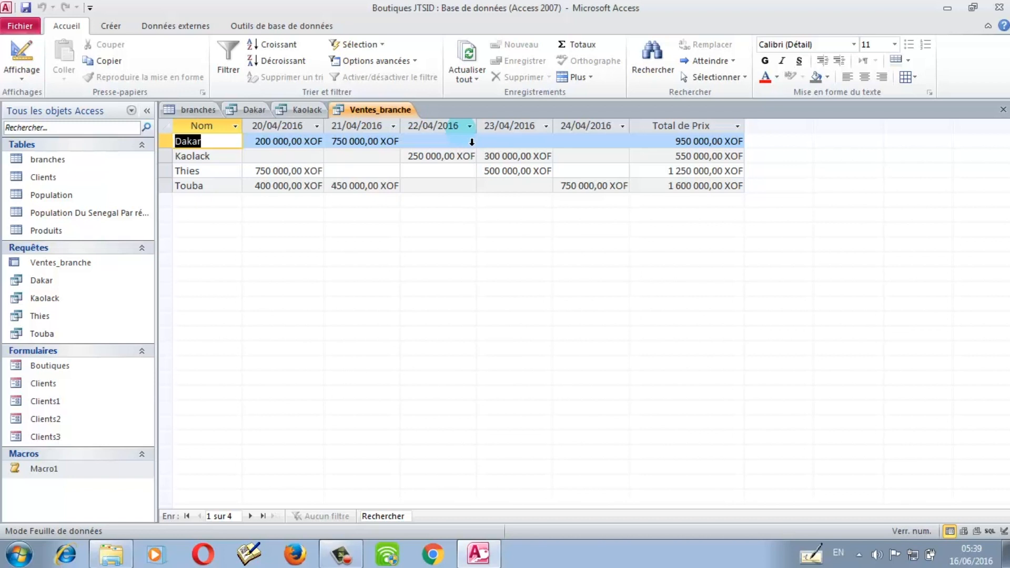
Close the Ventes_branche, Kaolack and Dakar queries and the branches table.
click(1003, 109)
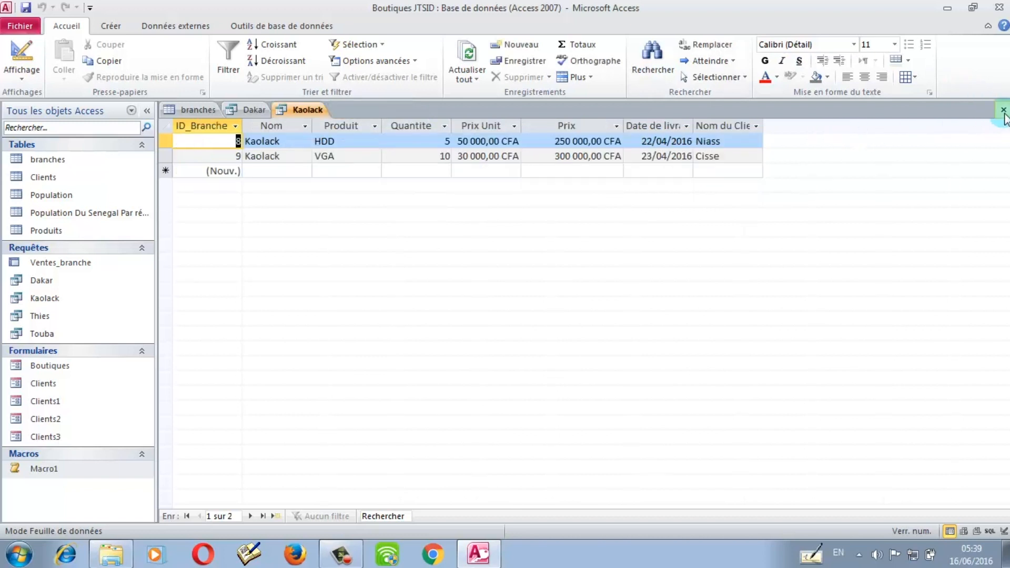
click(1003, 109)
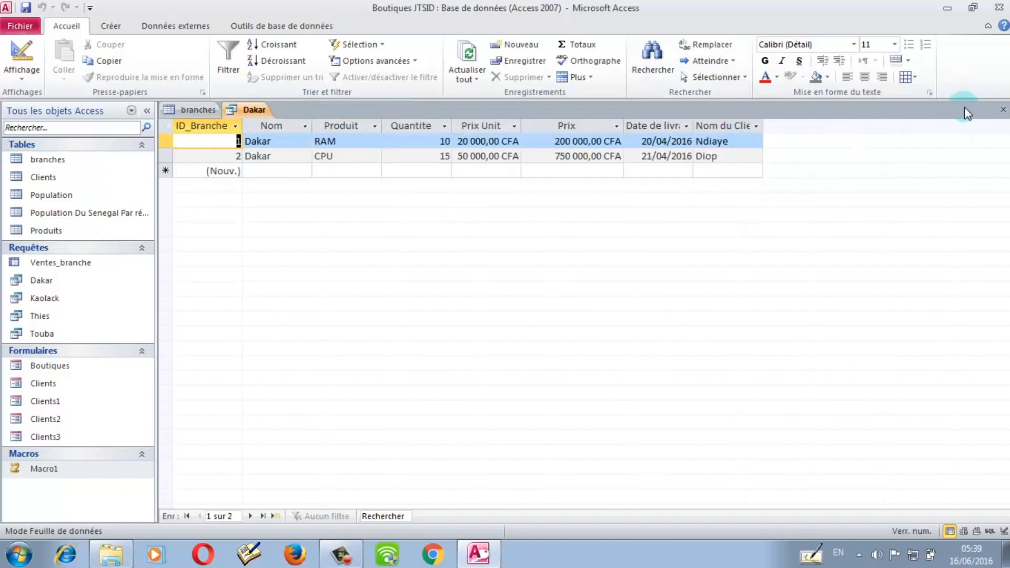
click(1003, 110)
click(1004, 110)
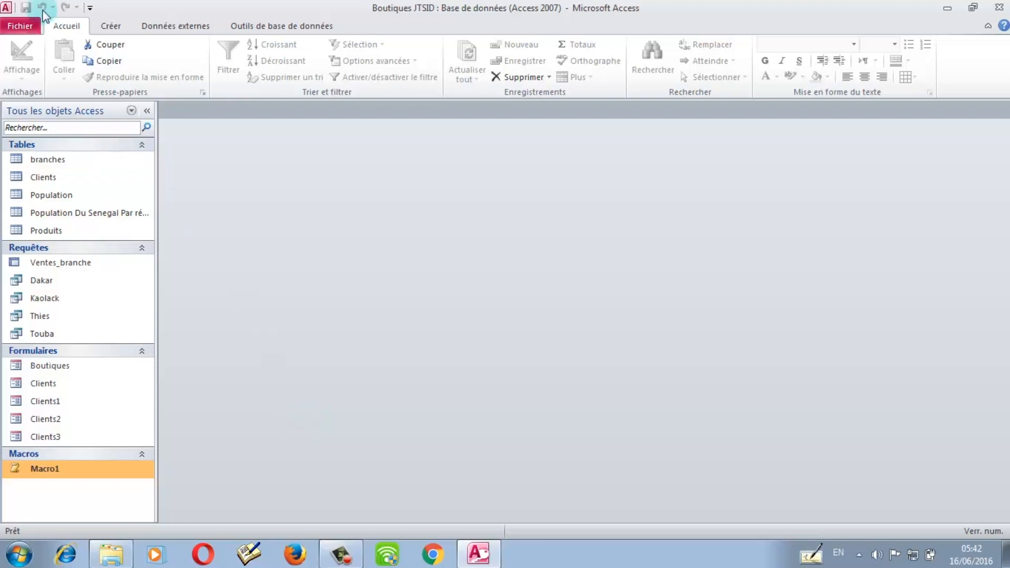
Start a new blank database and choose the Access JTSID Wolof folder on drive D: as its location.
click(28, 26)
click(185, 207)
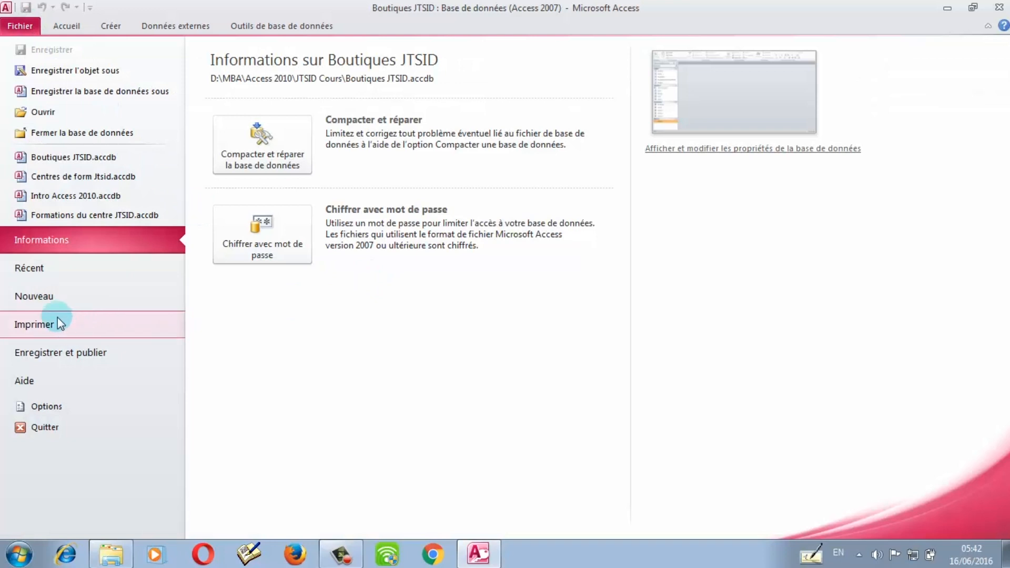
click(50, 303)
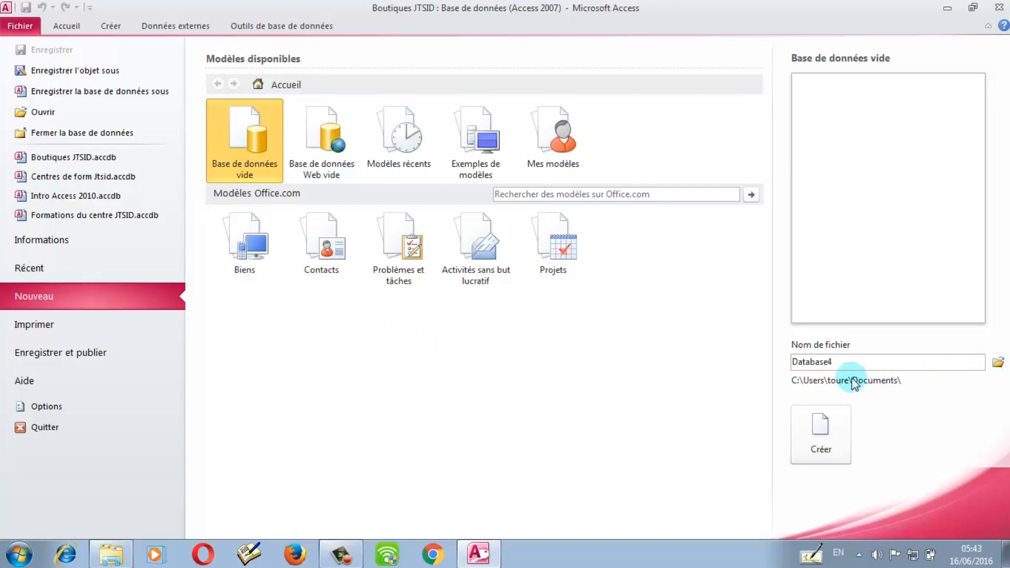
click(999, 363)
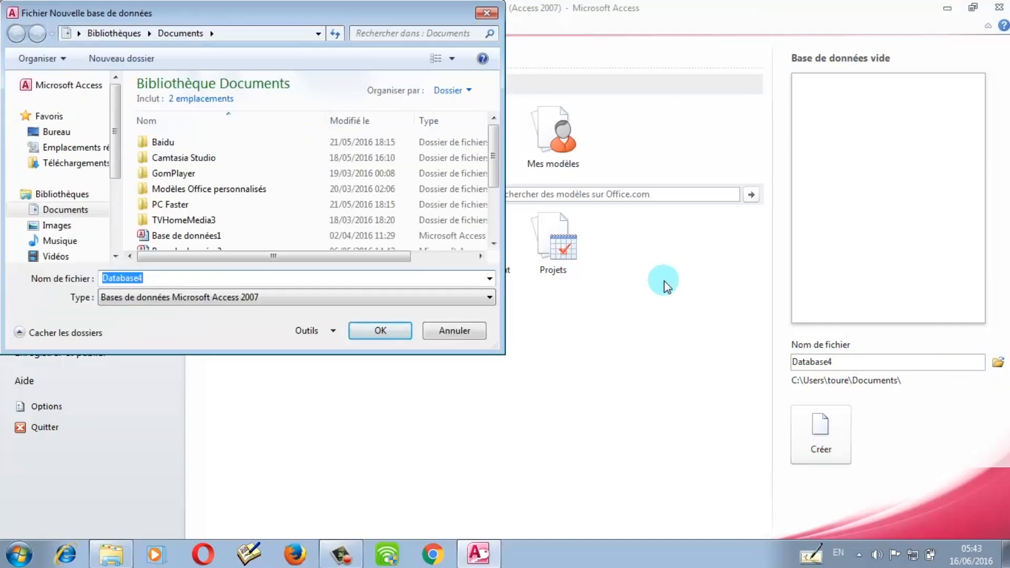
drag(120, 158, 115, 208)
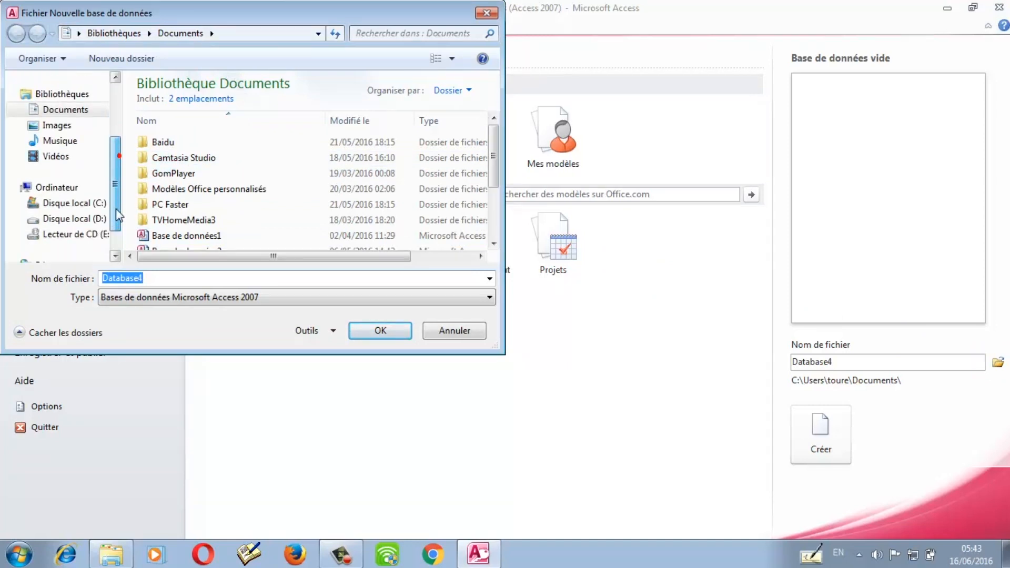
click(99, 220)
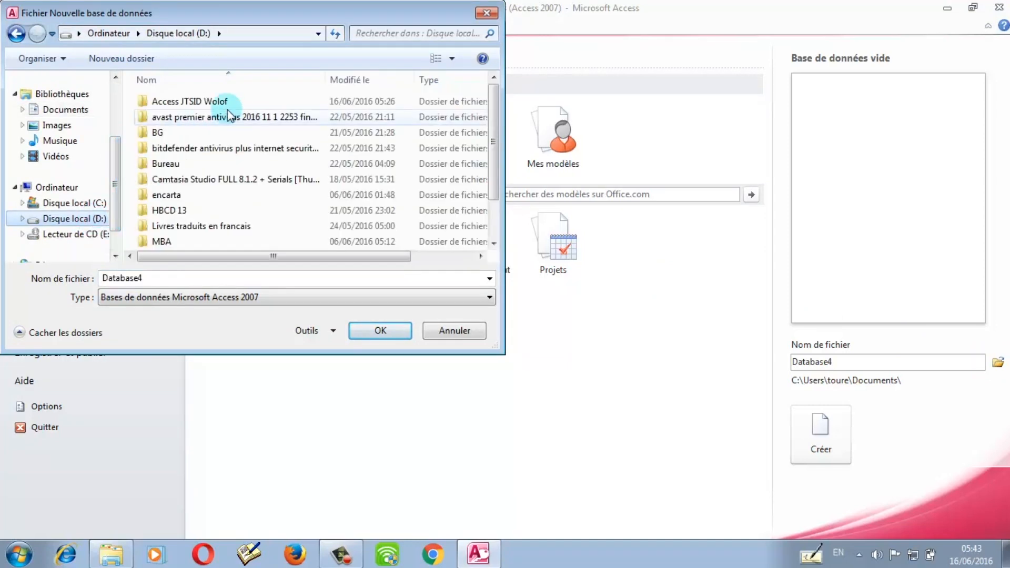
double_click(218, 108)
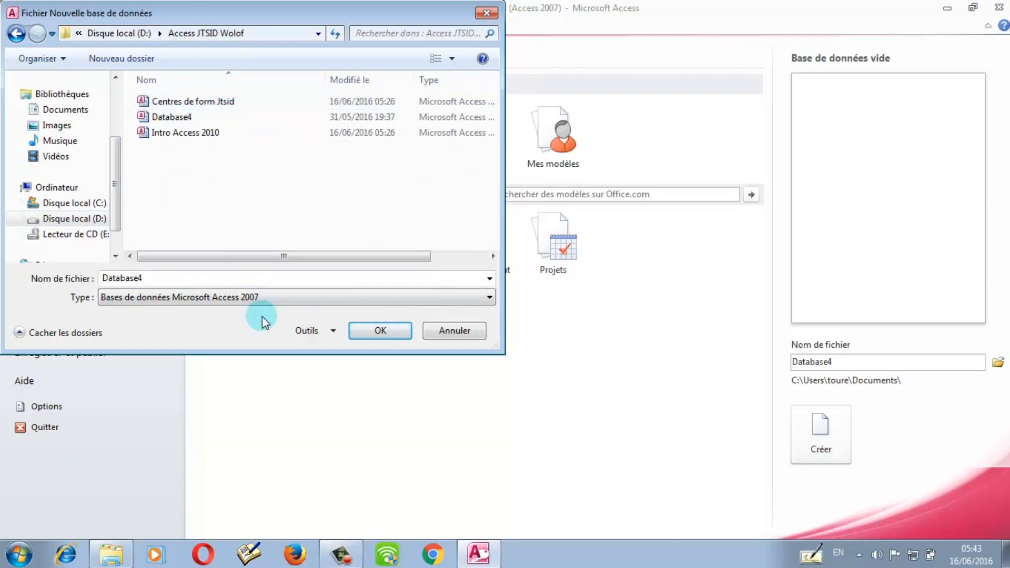
Set the new database's file name to "Brances JTSID".
click(169, 271)
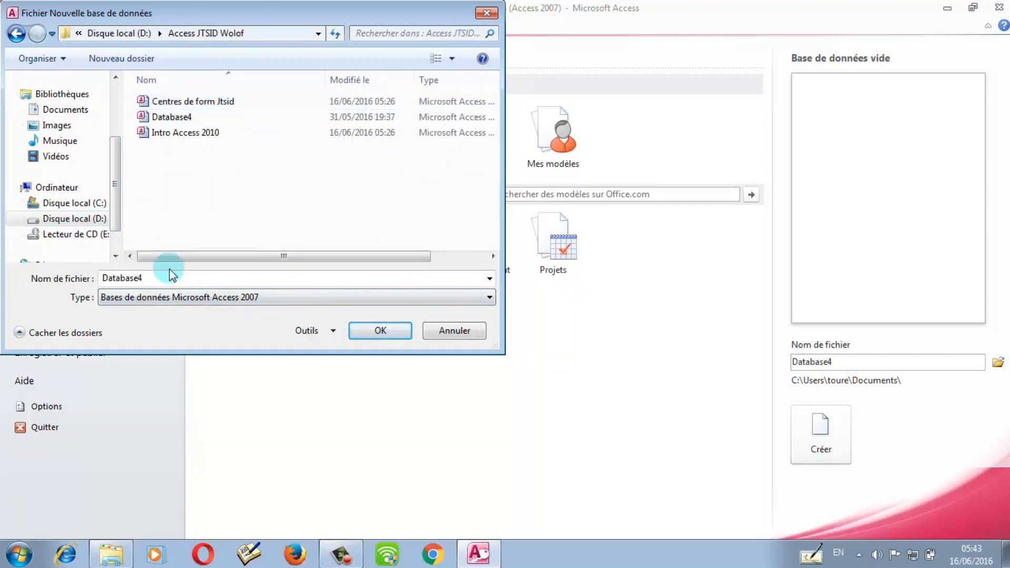
double_click(163, 278)
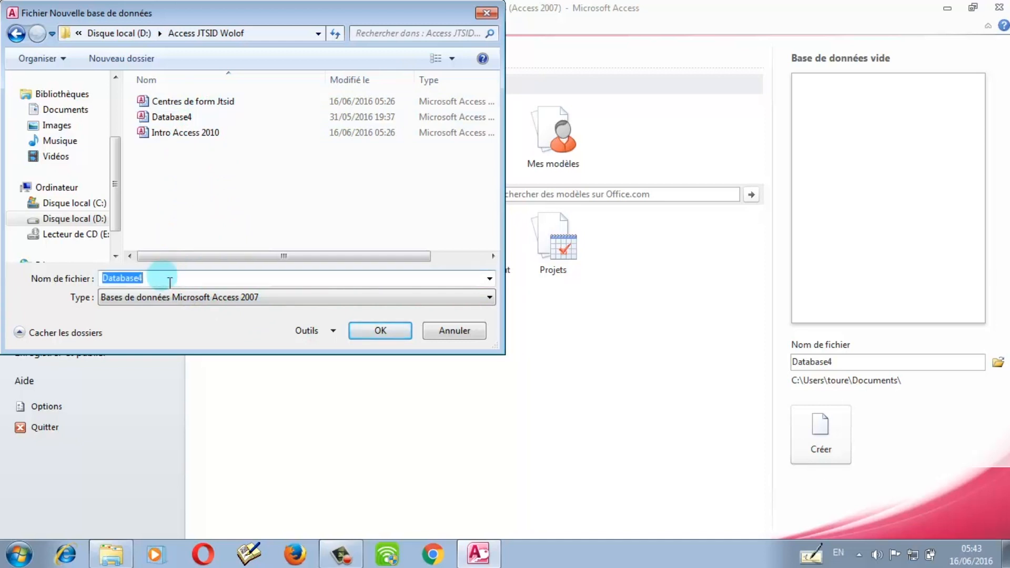
text(Brances)
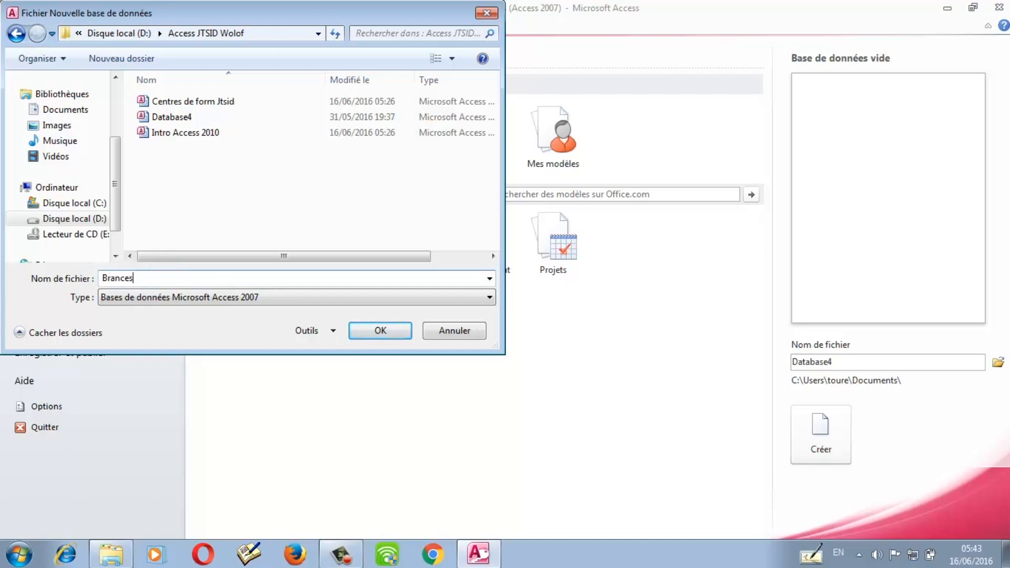
text( JTSD)
key(BackSpace)
text(ID)
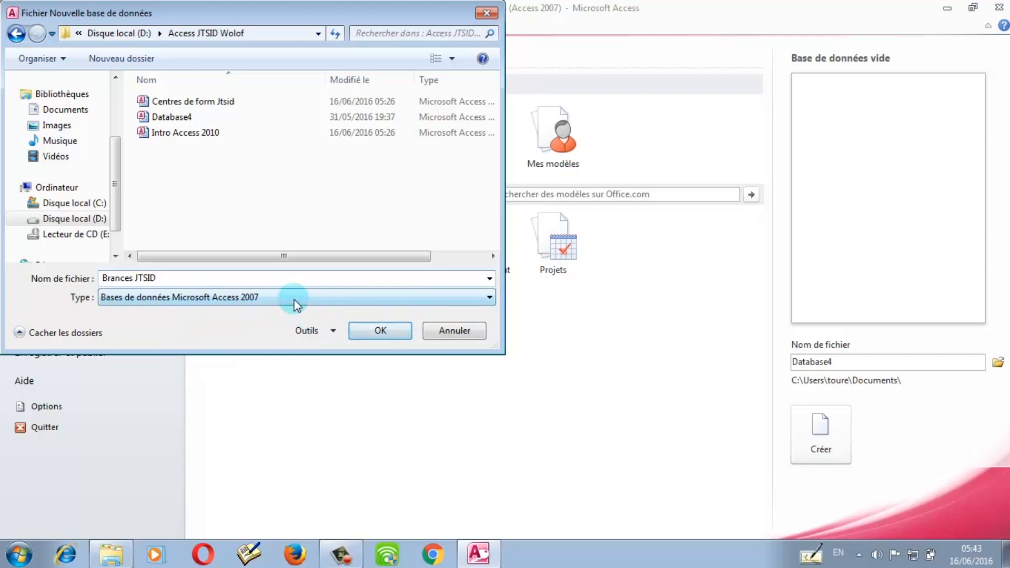
Create the Brances JTSID database in the Access JTSID Wolof folder and close its default table.
click(375, 335)
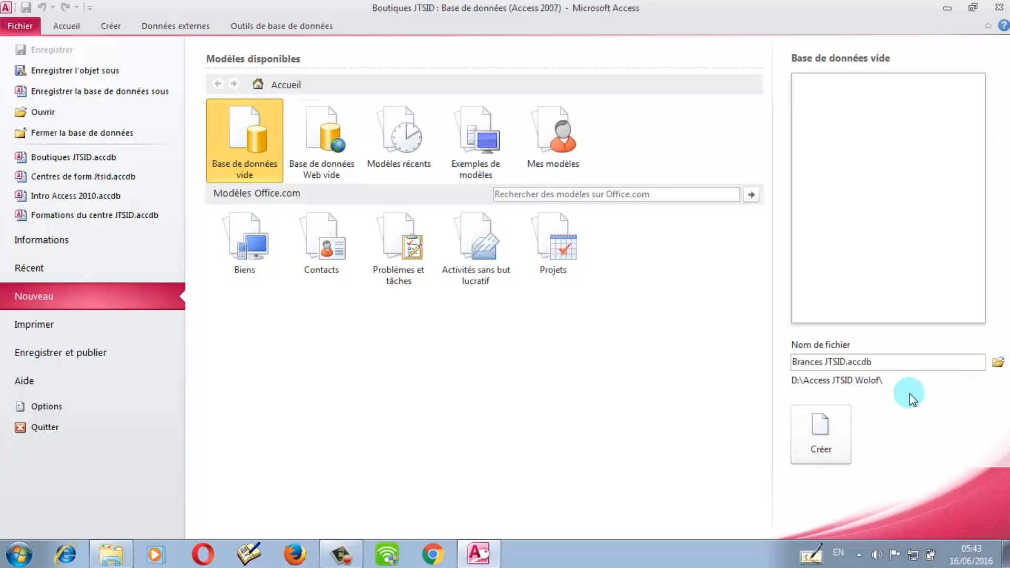
click(824, 425)
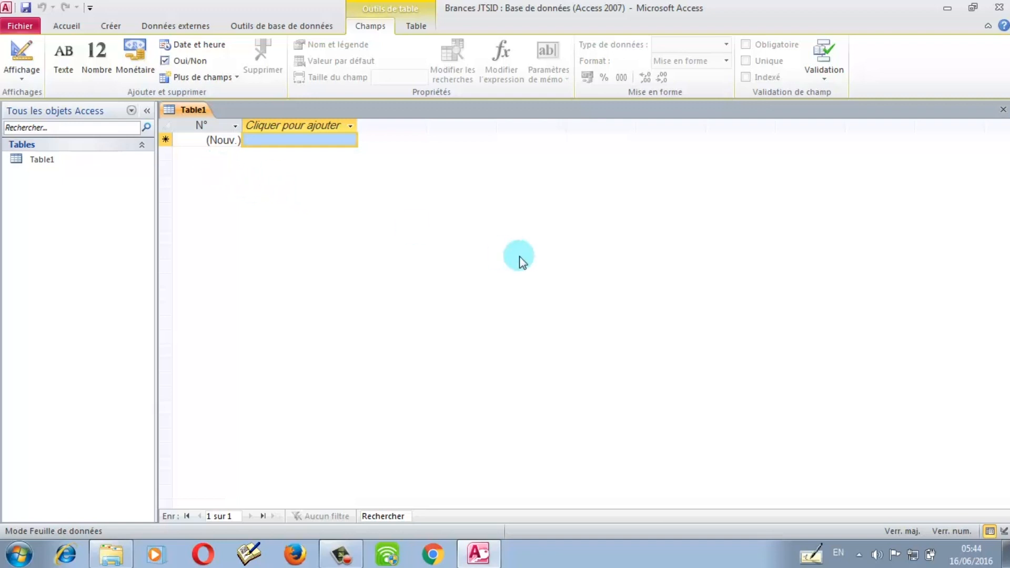
click(1003, 109)
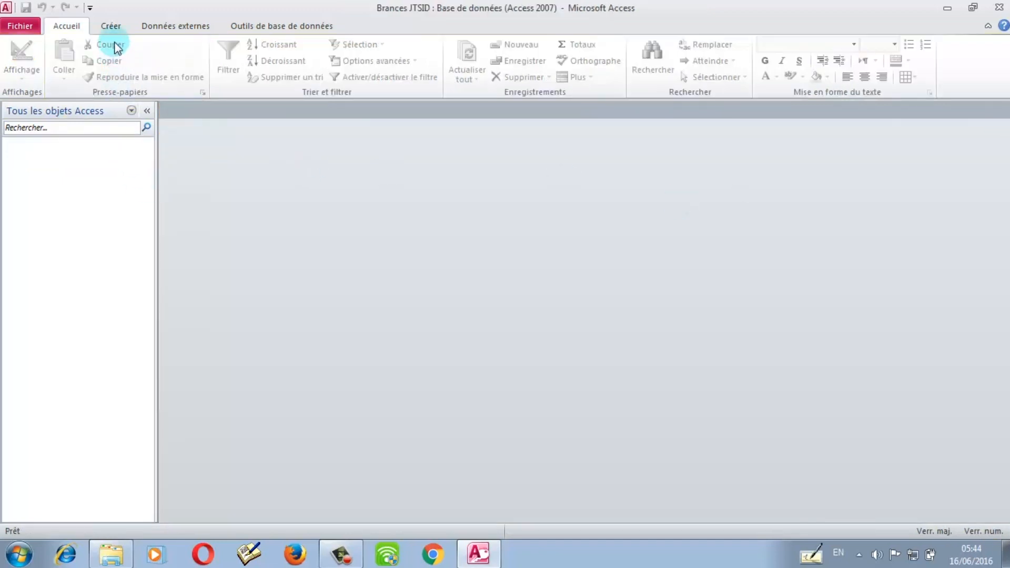
click(112, 27)
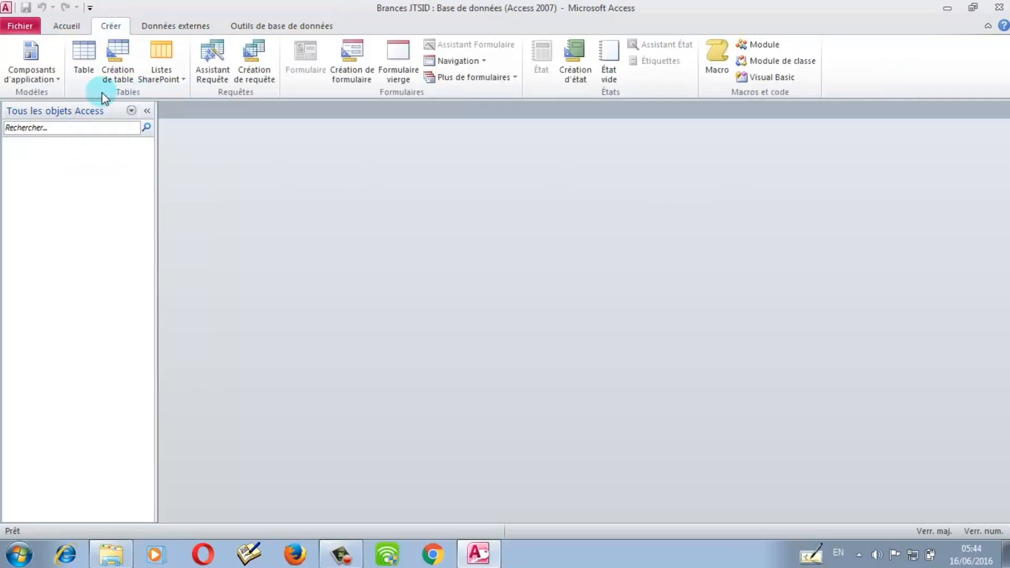
click(84, 69)
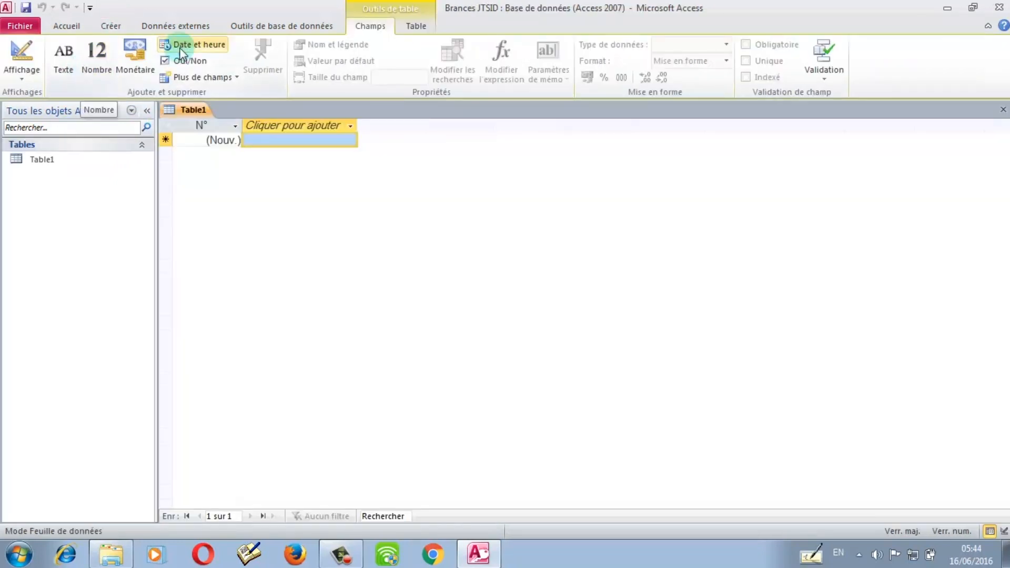
click(1004, 109)
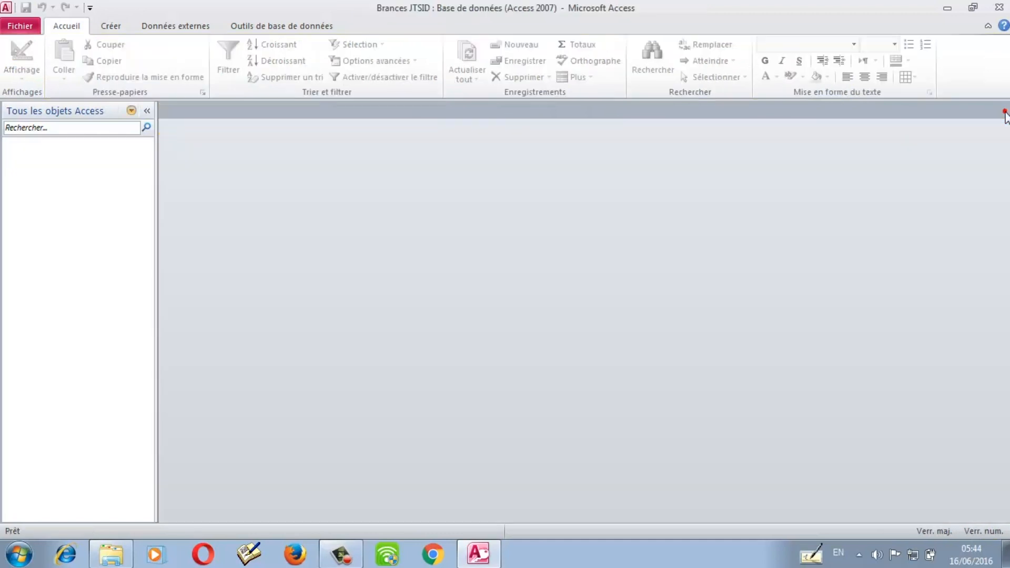
Create a new table in Design view and name its first field Id_Branche.
click(129, 26)
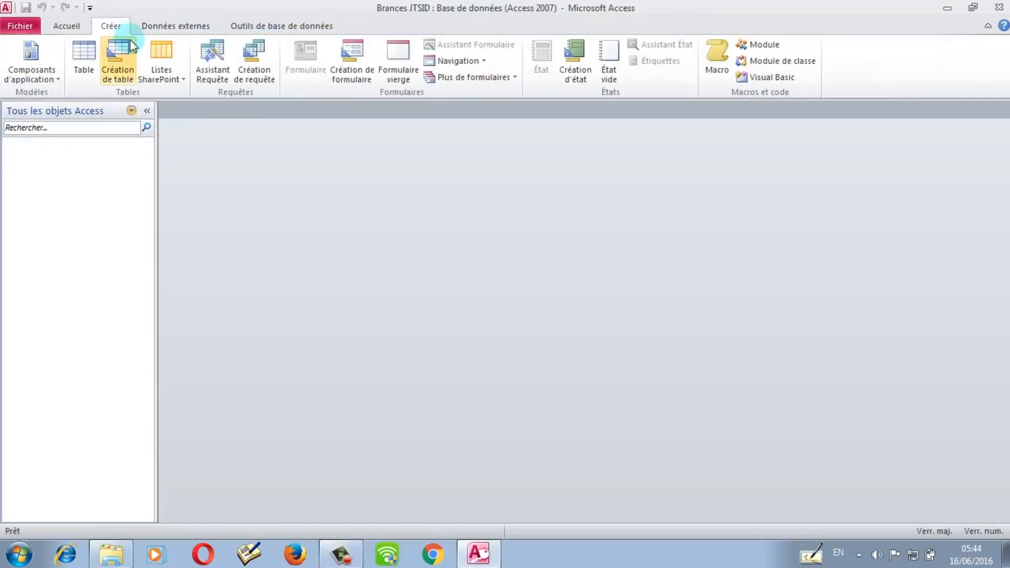
click(121, 74)
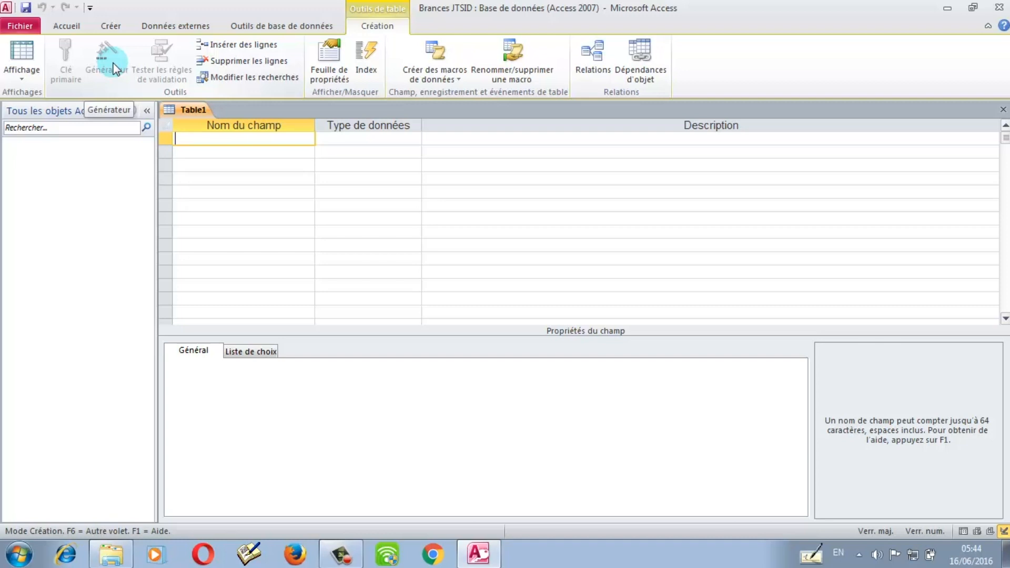
click(271, 135)
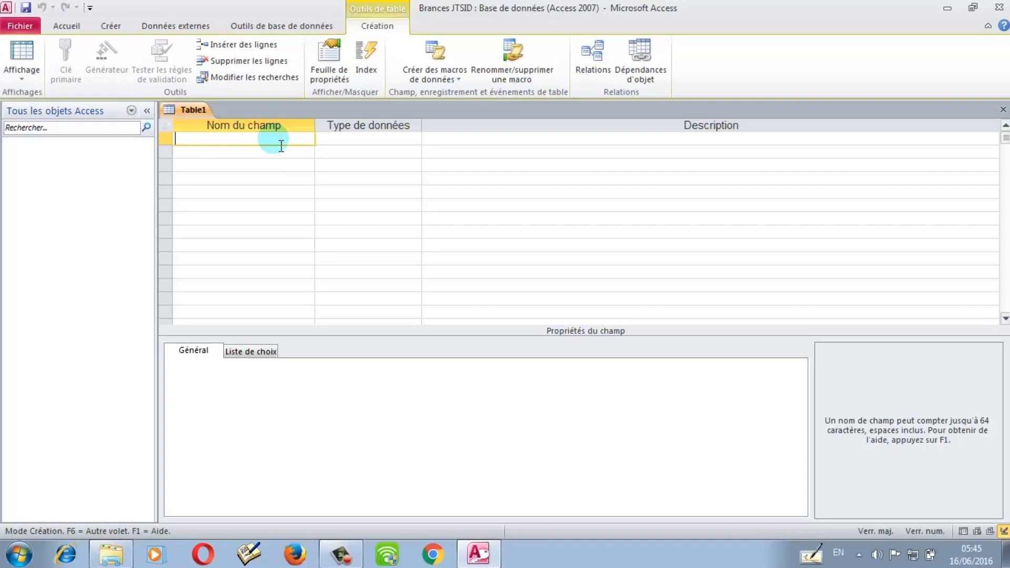
text(iD)
key(BackSpace)
key(BackSpace)
key(Caps_Lock)
text(Id_Branche)
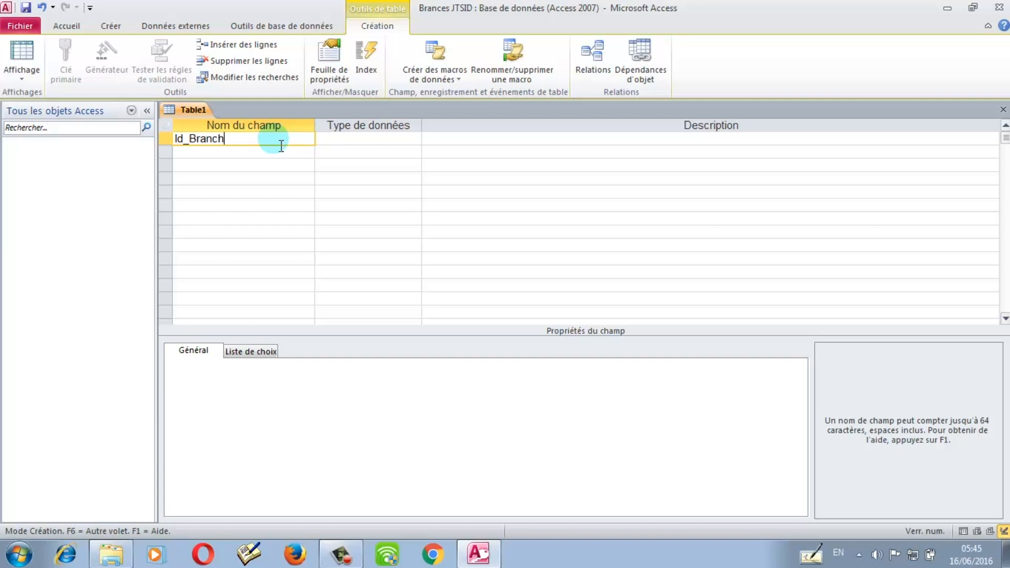
key(Down)
Set the data type of the Id_Branche field to NuméroAuto.
click(378, 139)
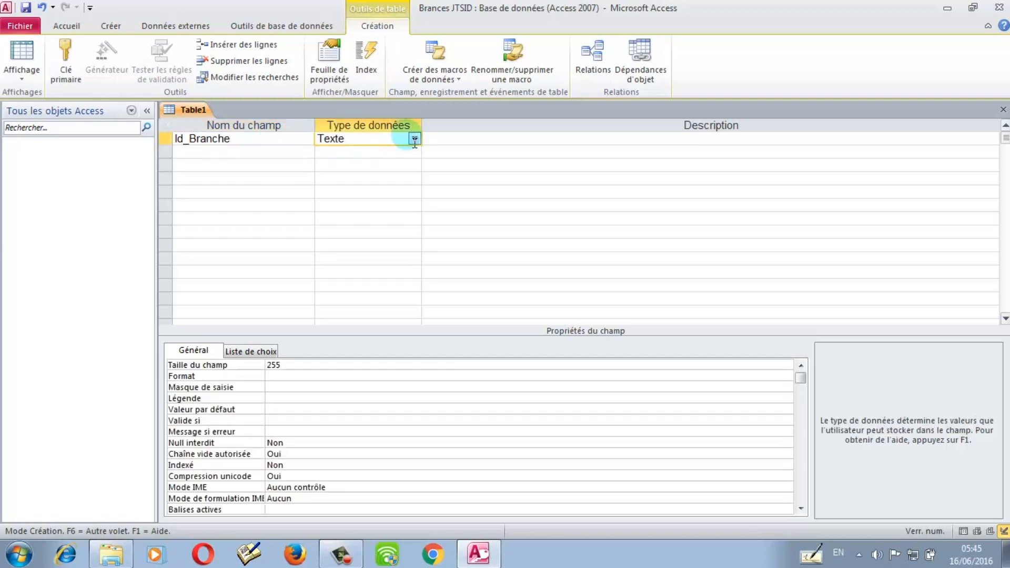
click(415, 139)
click(376, 180)
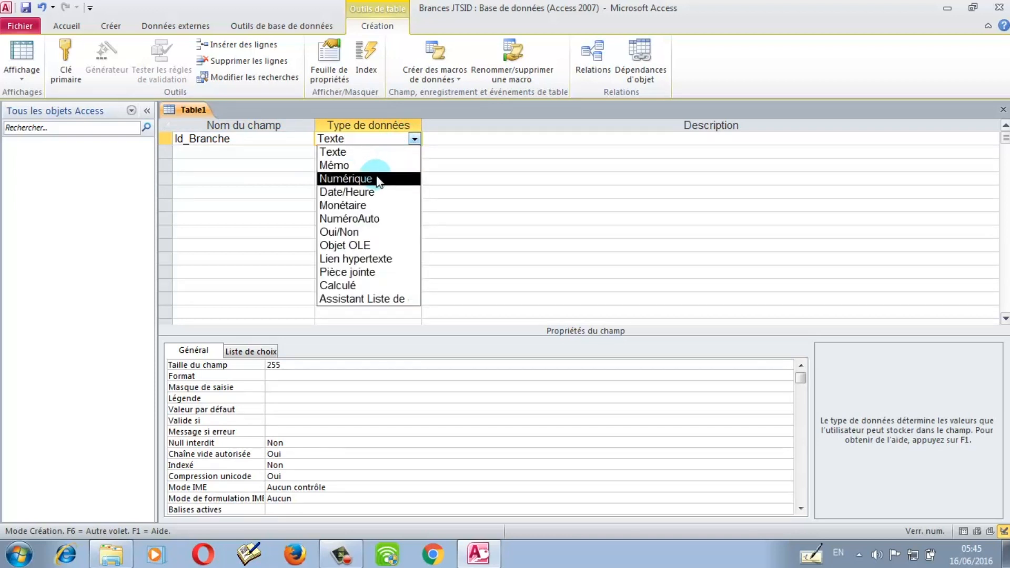
click(376, 219)
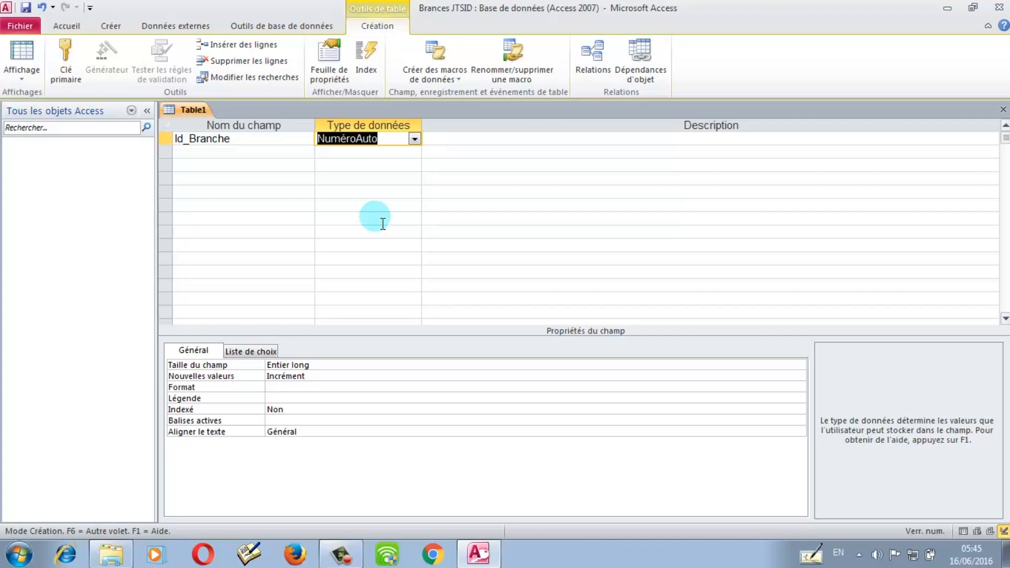
Add three fields of type Texte named Nom_Branche, Ville and Adresse below Id_Branche.
click(279, 160)
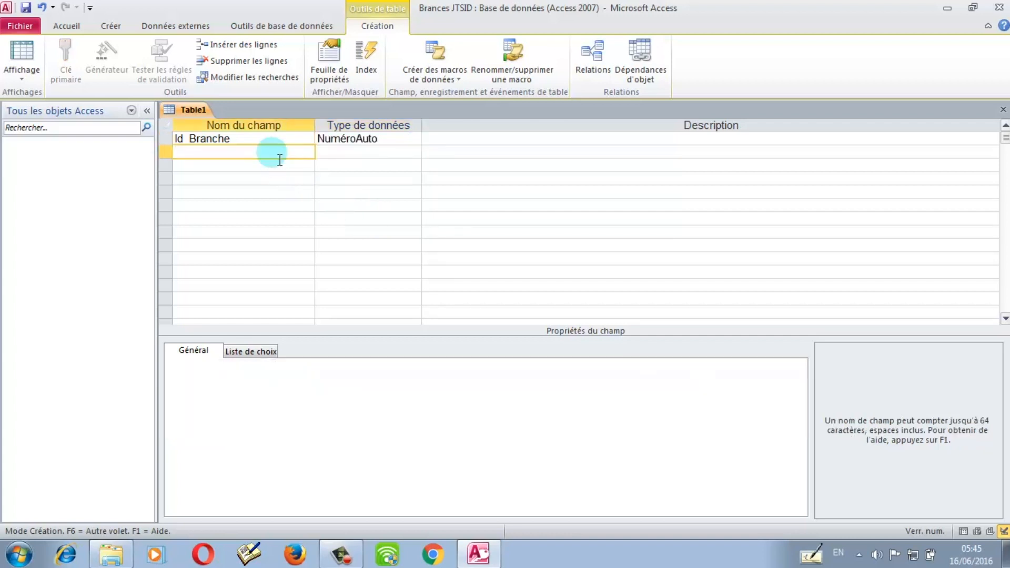
text(Nom_Branche)
click(334, 158)
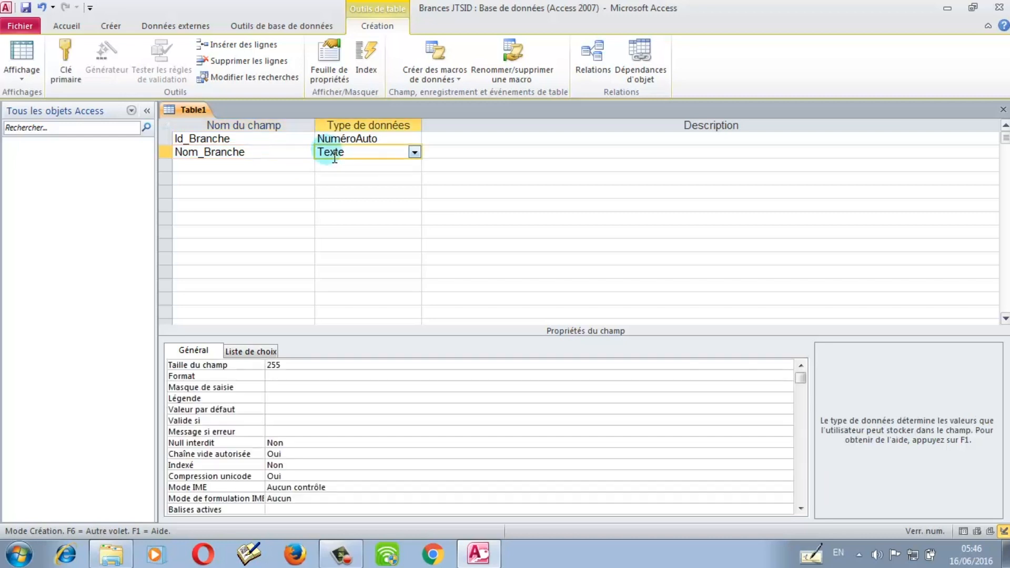
click(266, 168)
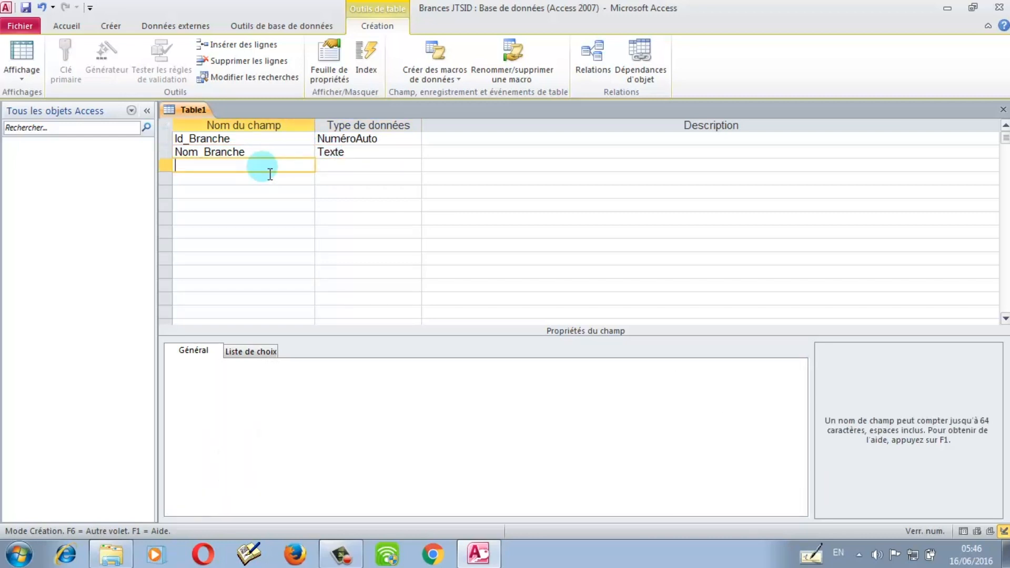
text(Villed)
key(BackSpace)
click(356, 165)
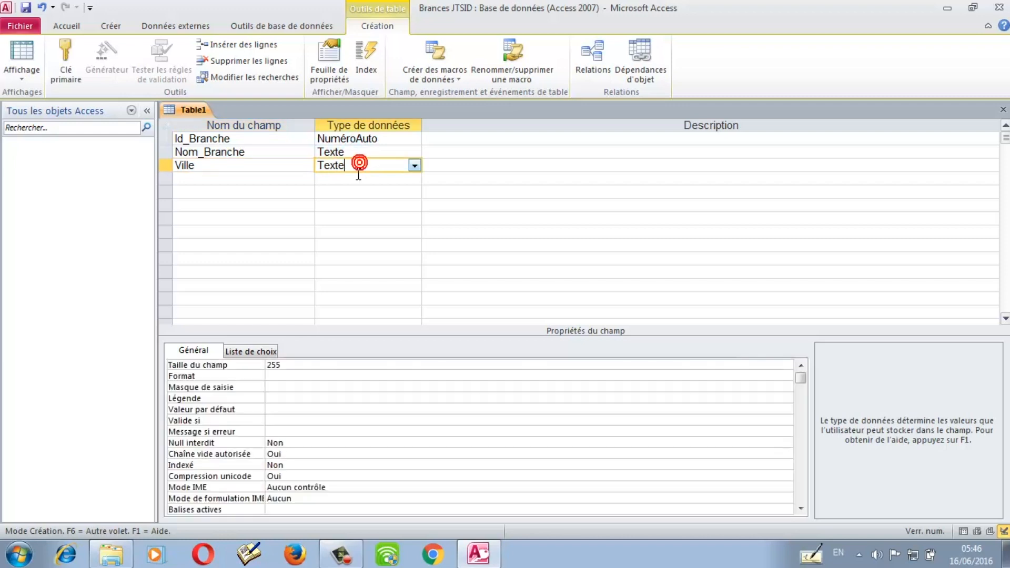
click(243, 182)
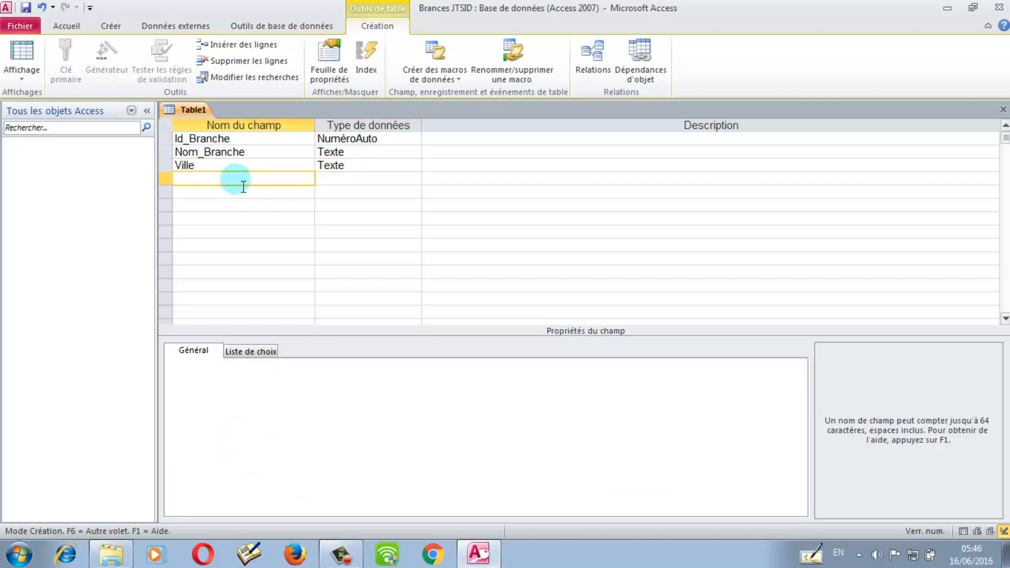
text(Adresse)
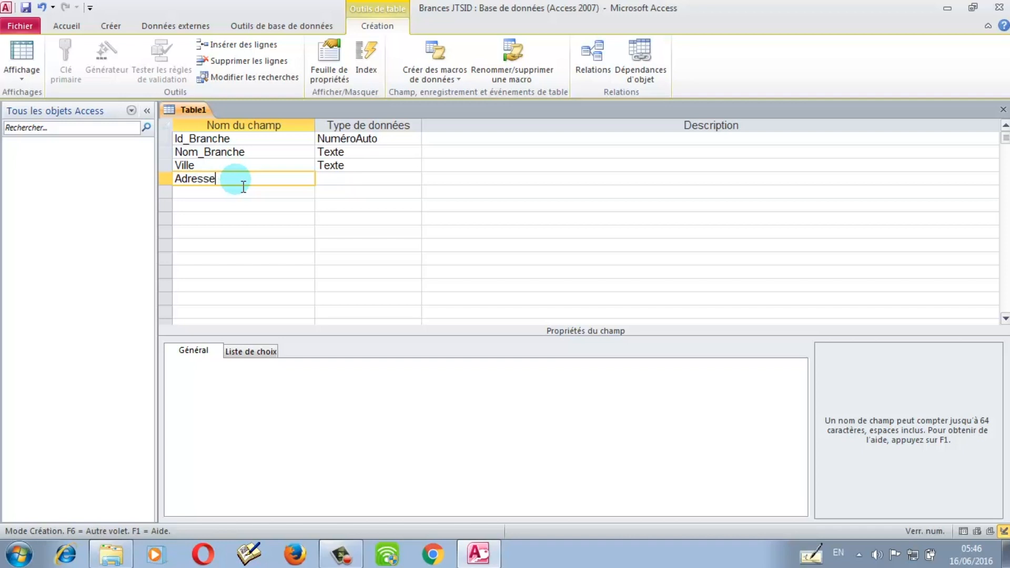
click(360, 186)
Add a field named Num_Telephone below Adresse with the data type Numérique.
click(310, 198)
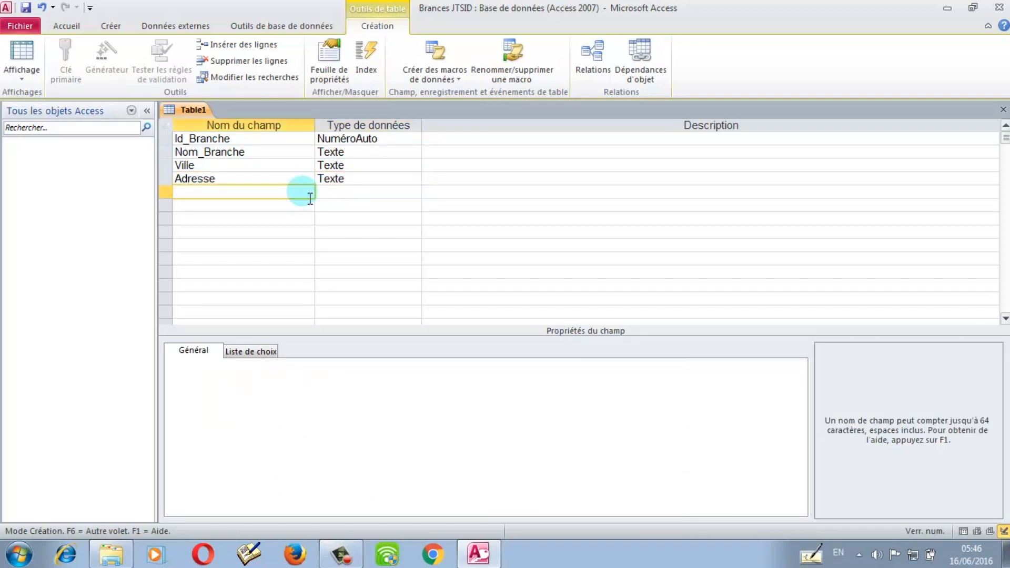
text(Num_Telephone)
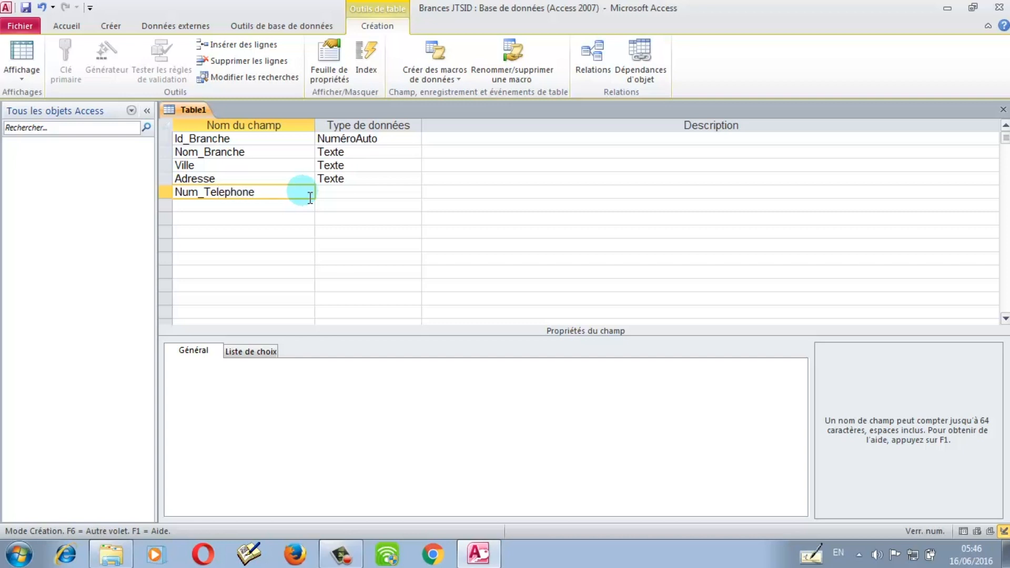
click(338, 191)
click(415, 192)
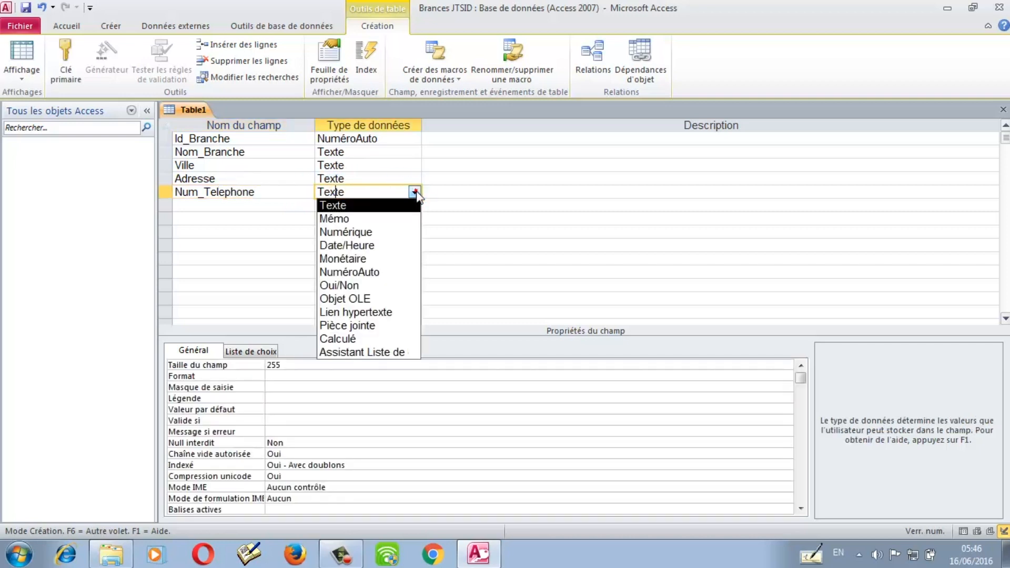
click(373, 232)
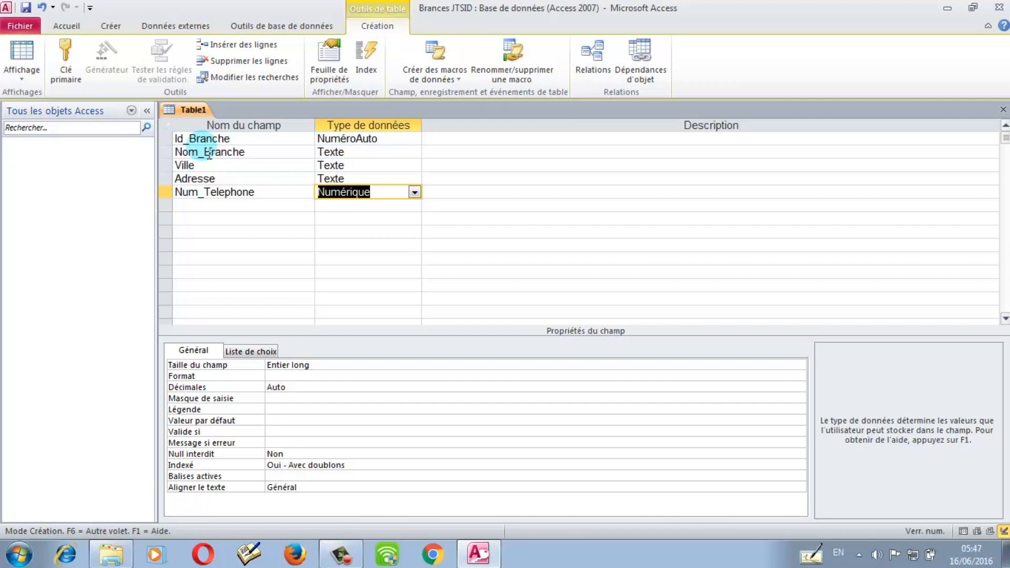
Set Id_Branche as the table's primary key and review the data types available for it.
click(166, 138)
click(62, 47)
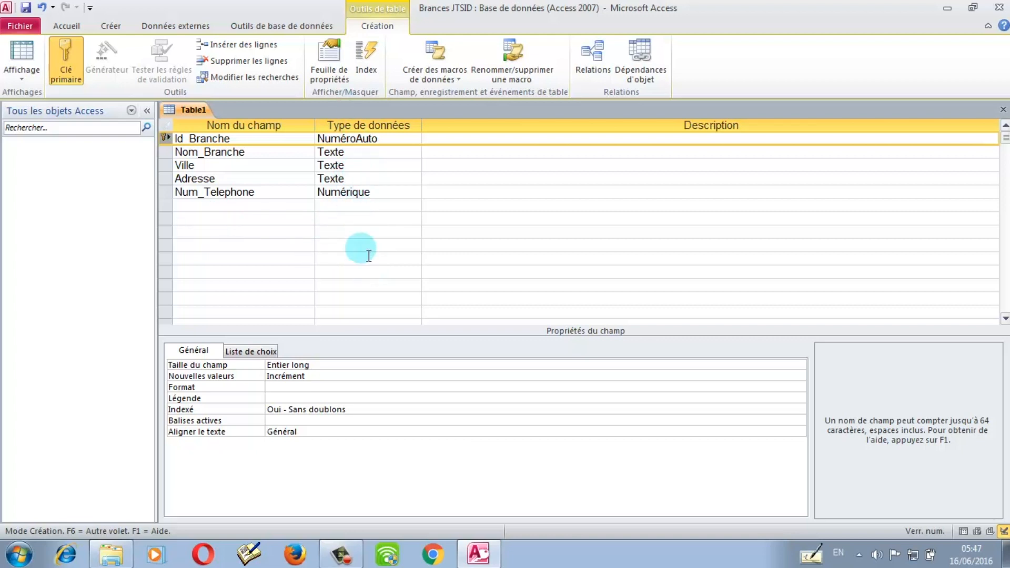
click(405, 140)
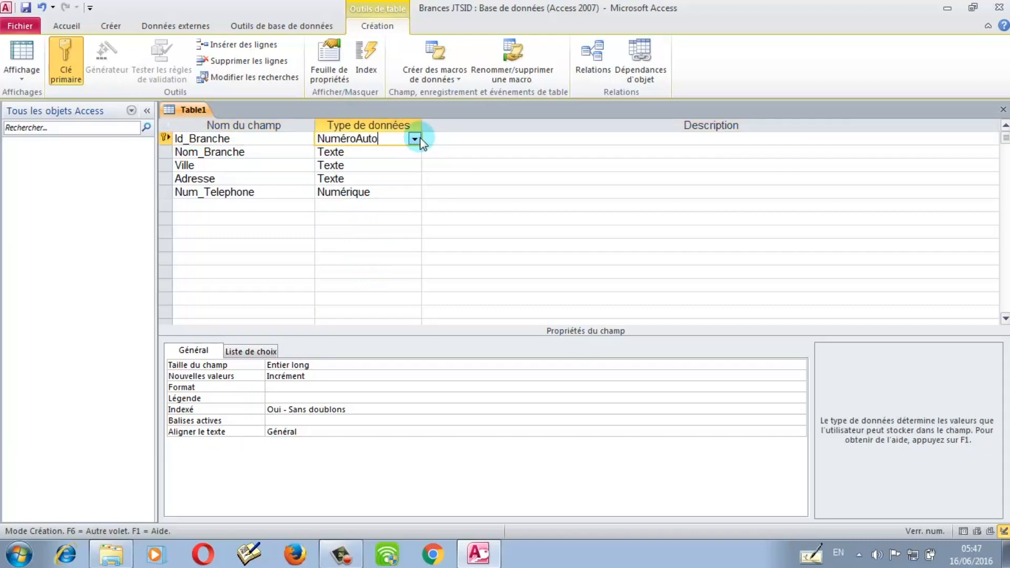
click(418, 138)
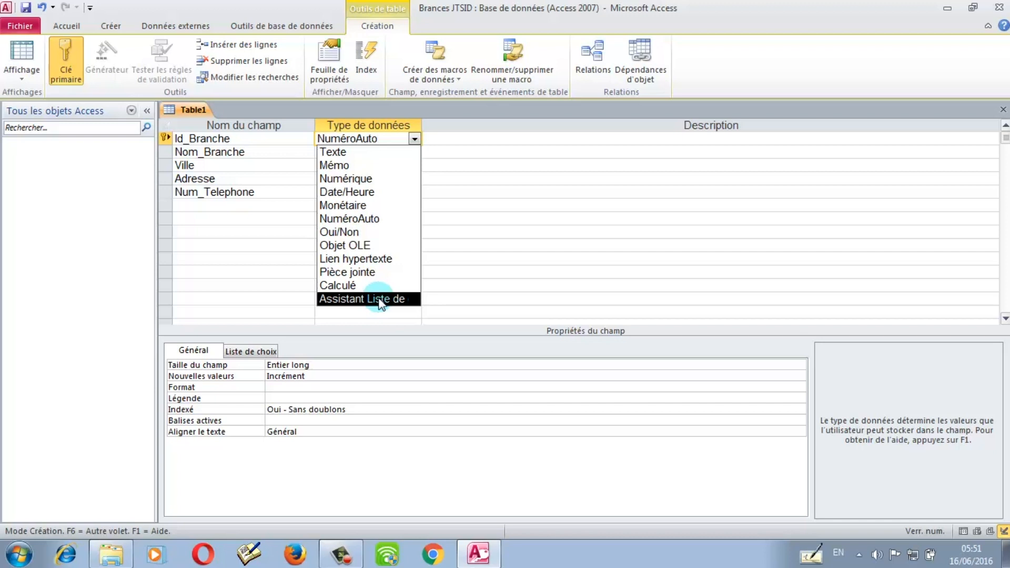
click(289, 261)
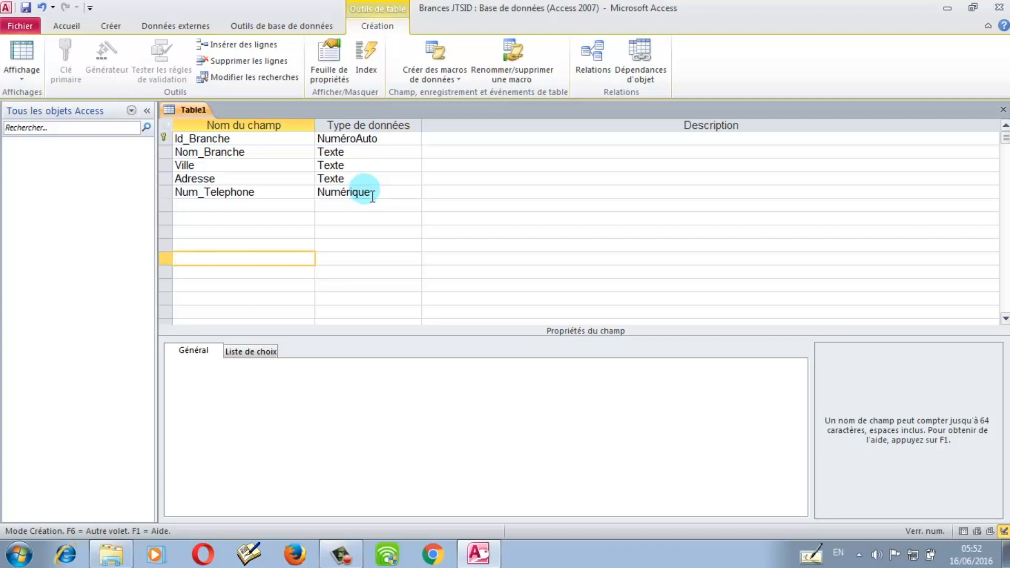
Start the lookup list wizard for the Nom_Branche field and choose to enter the desired values manually.
click(398, 153)
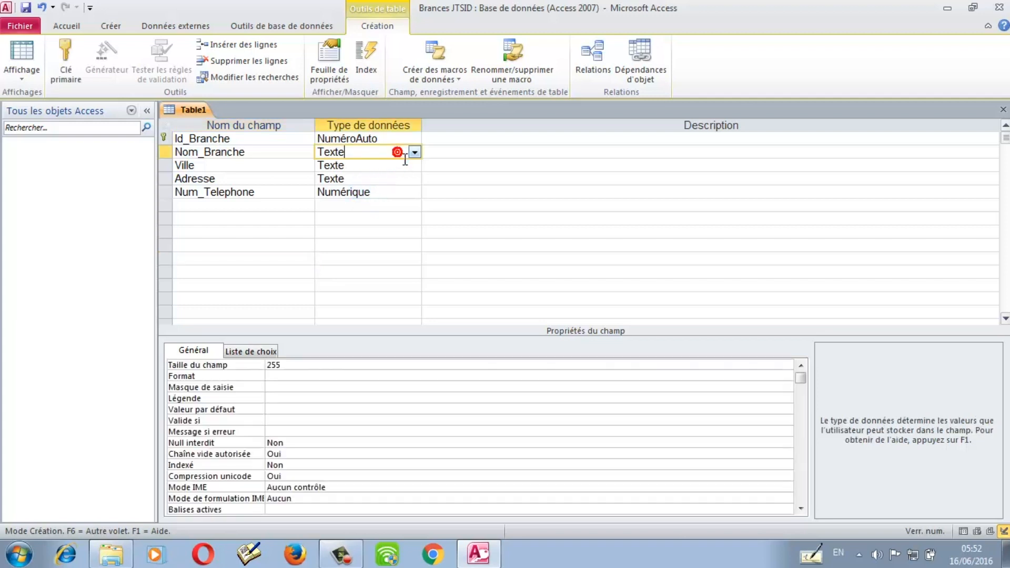
click(415, 152)
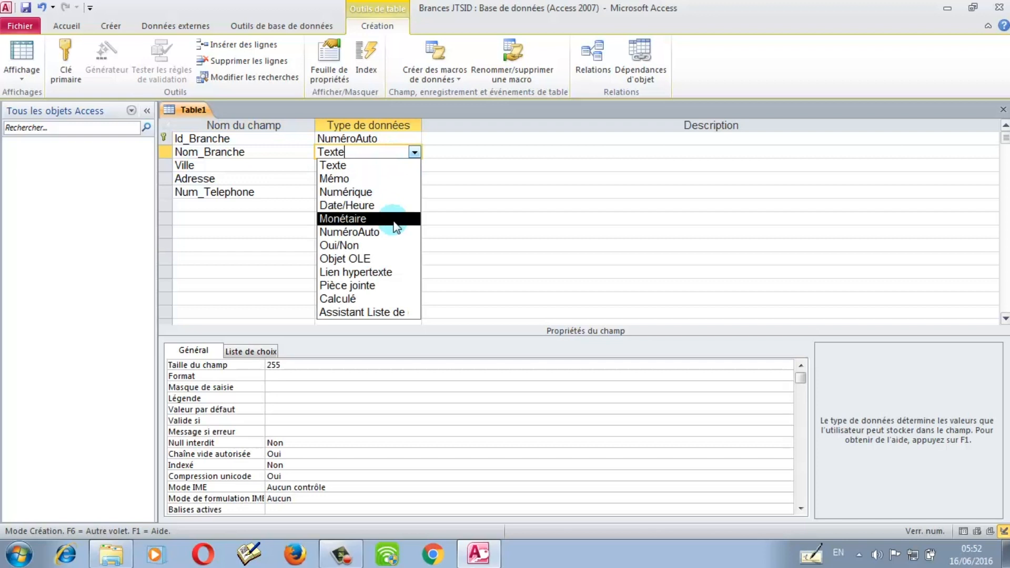
click(370, 313)
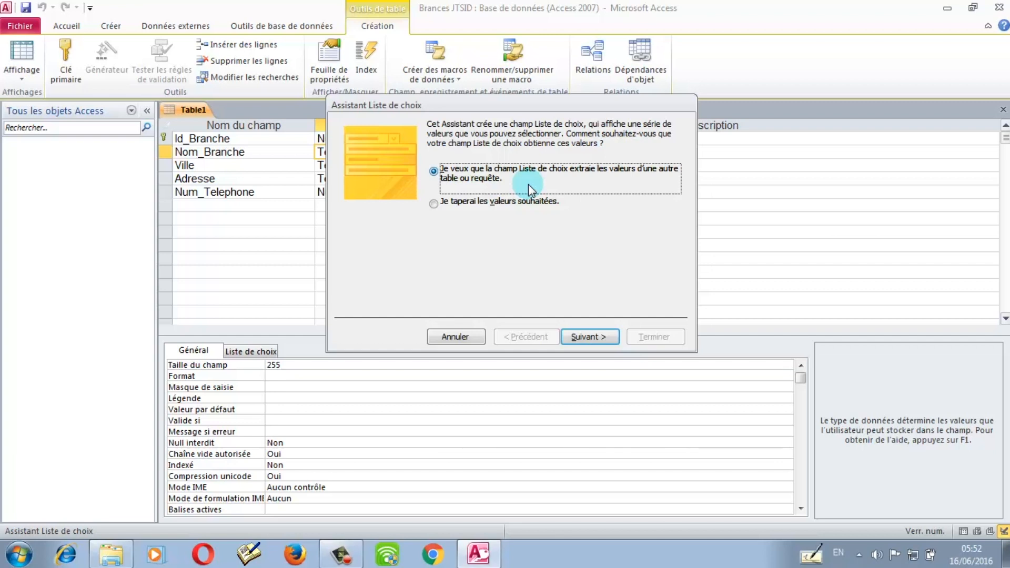
click(462, 206)
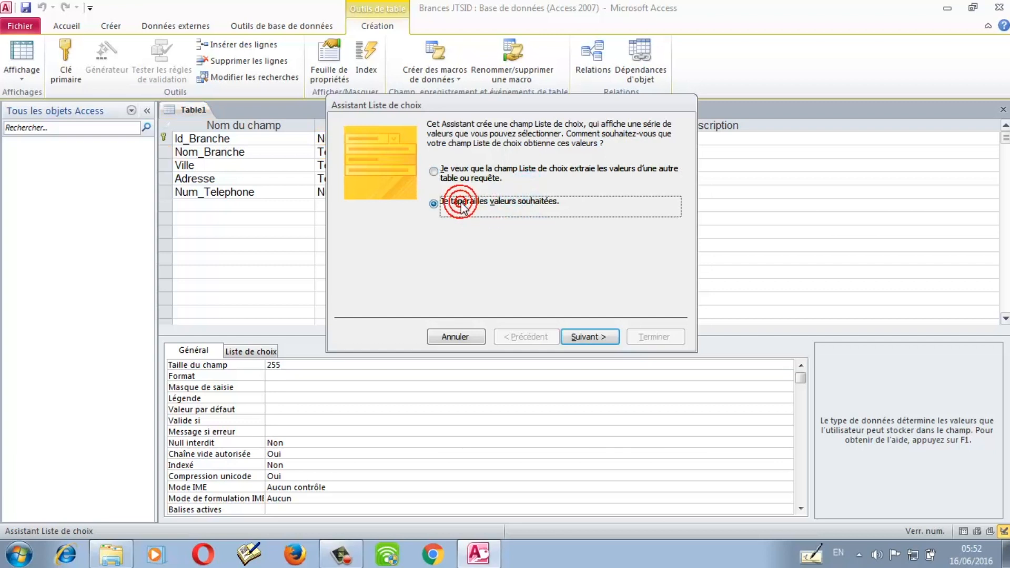
click(579, 337)
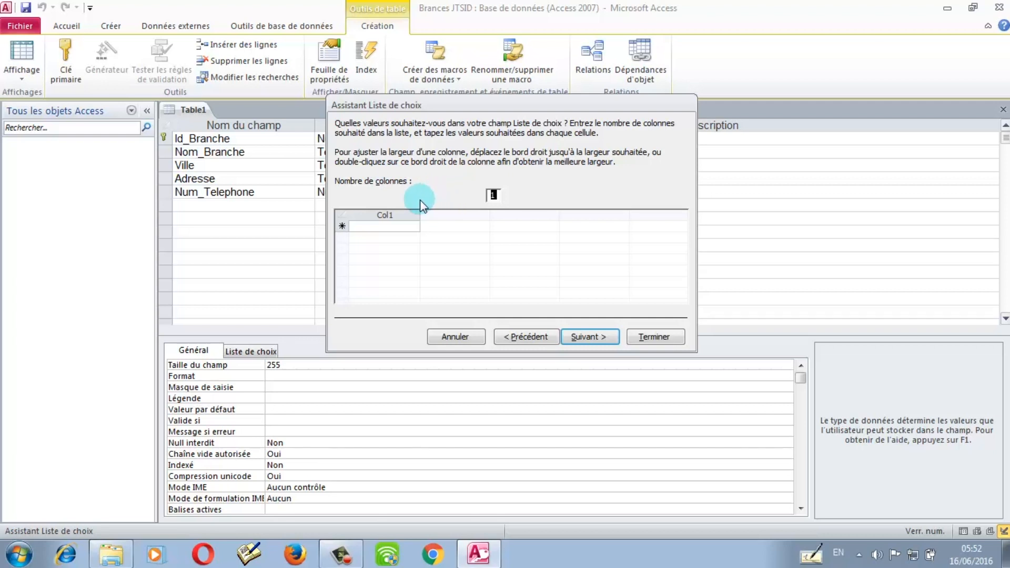
Set the lookup list's number of columns to 2 and proceed to the choice of the stored column.
click(413, 229)
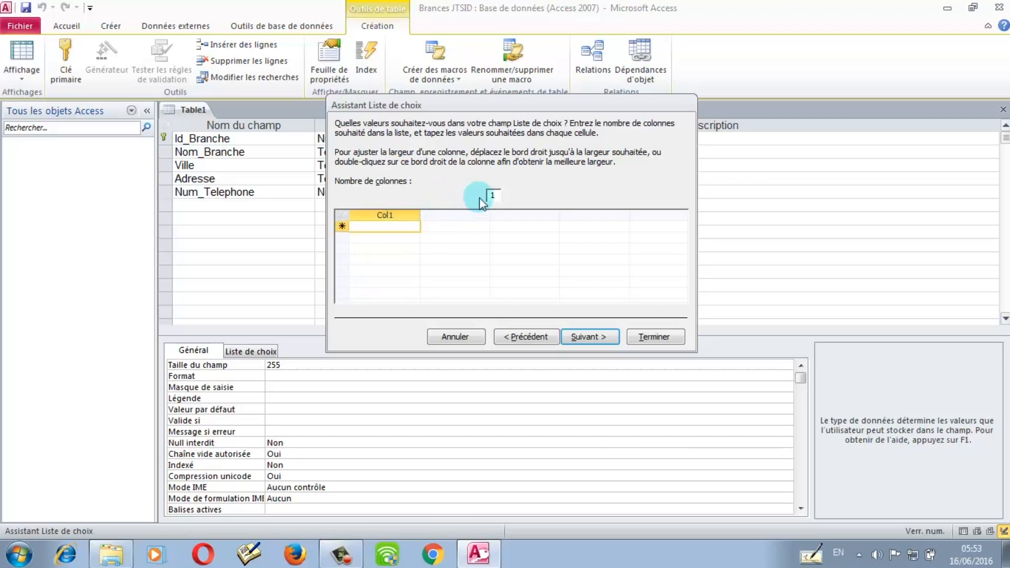
click(500, 198)
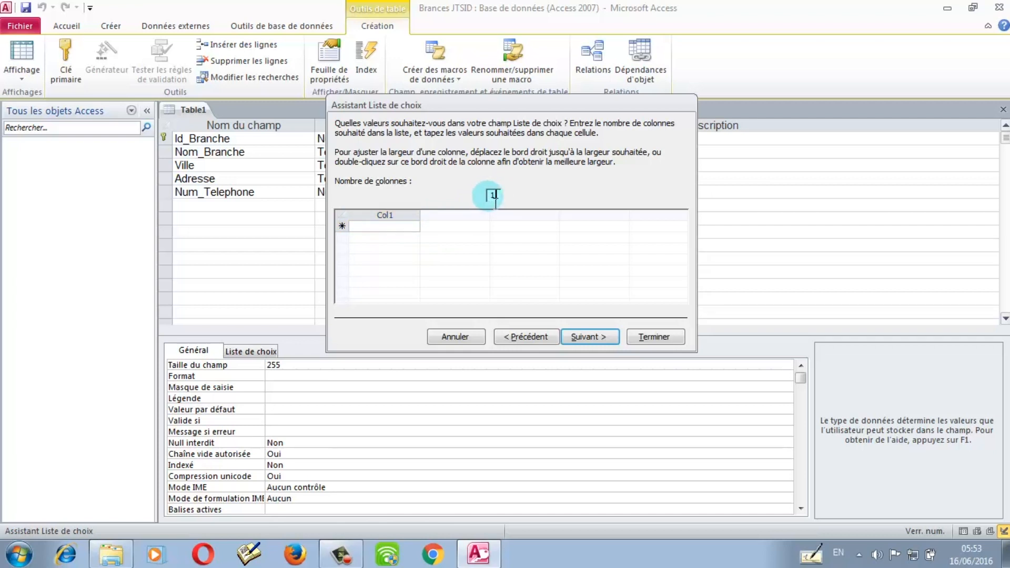
double_click(496, 198)
text(2)
key(Return)
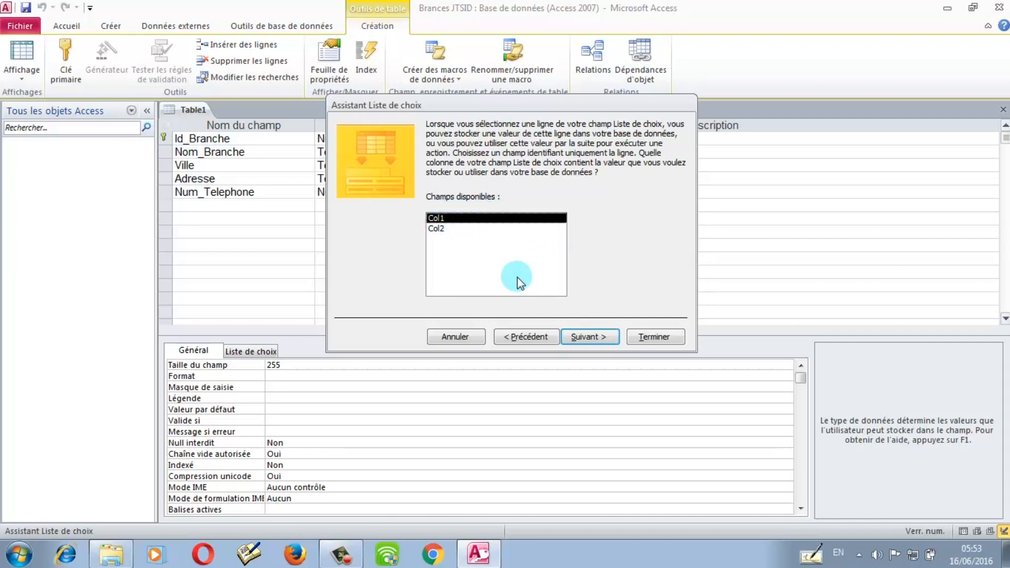
Return to the lookup list's value entry page and set the number of columns to 1.
click(518, 337)
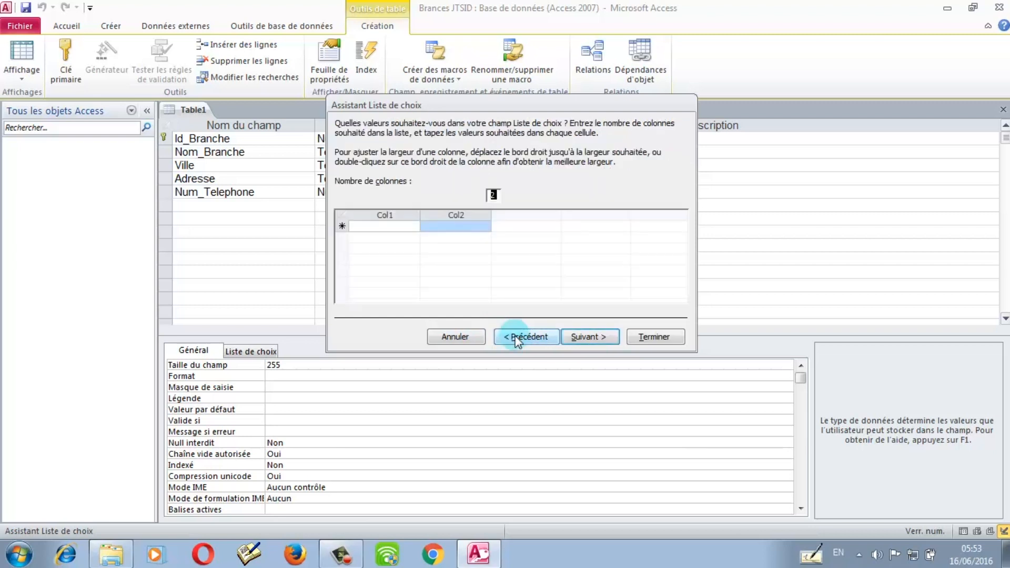
click(490, 188)
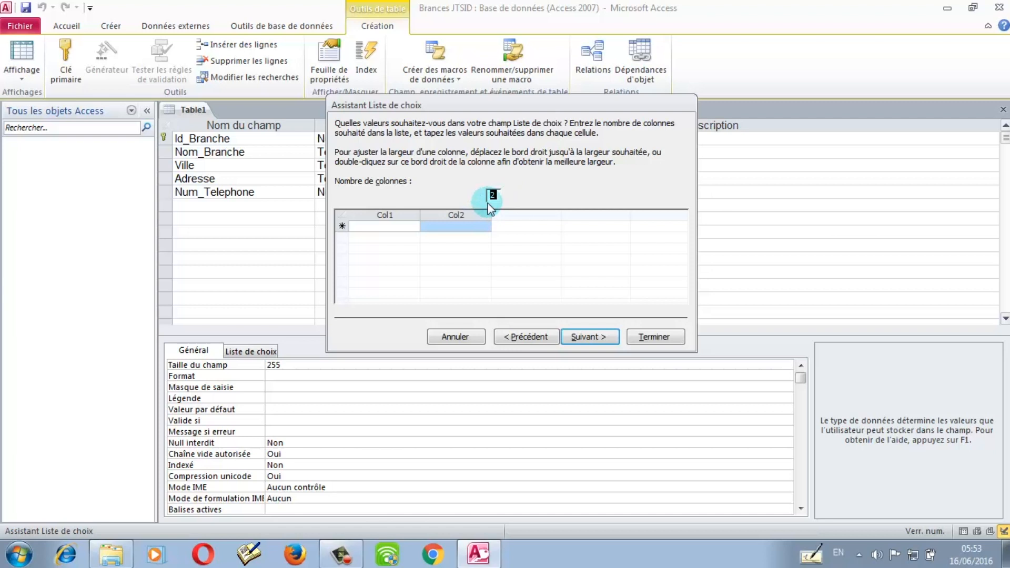
text(1)
click(570, 336)
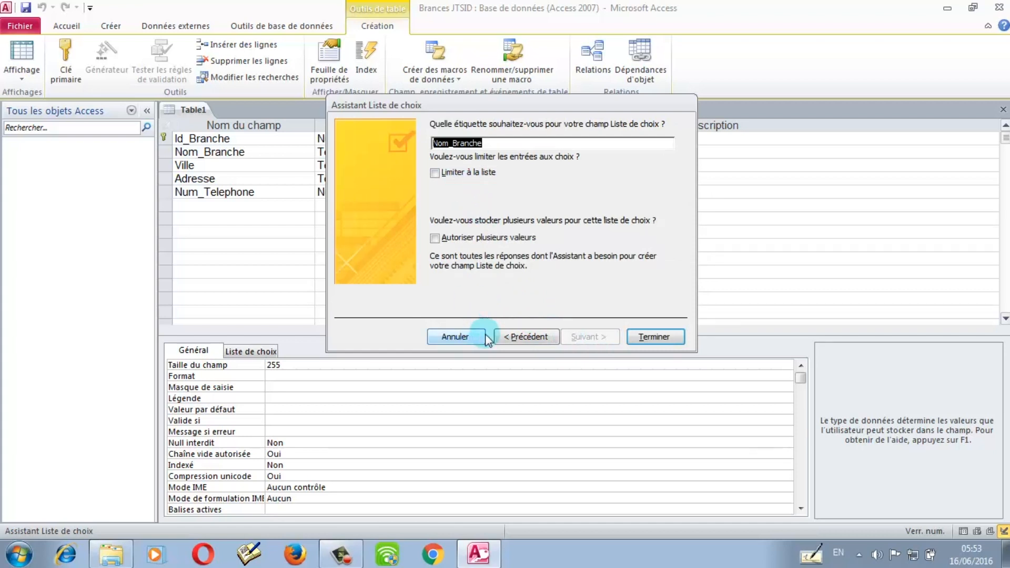
click(509, 337)
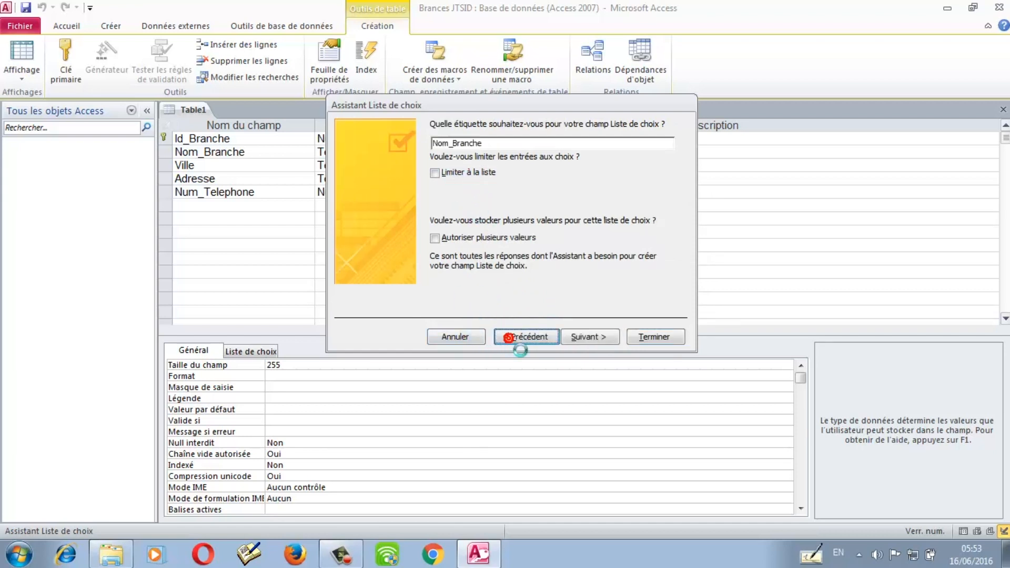
click(509, 337)
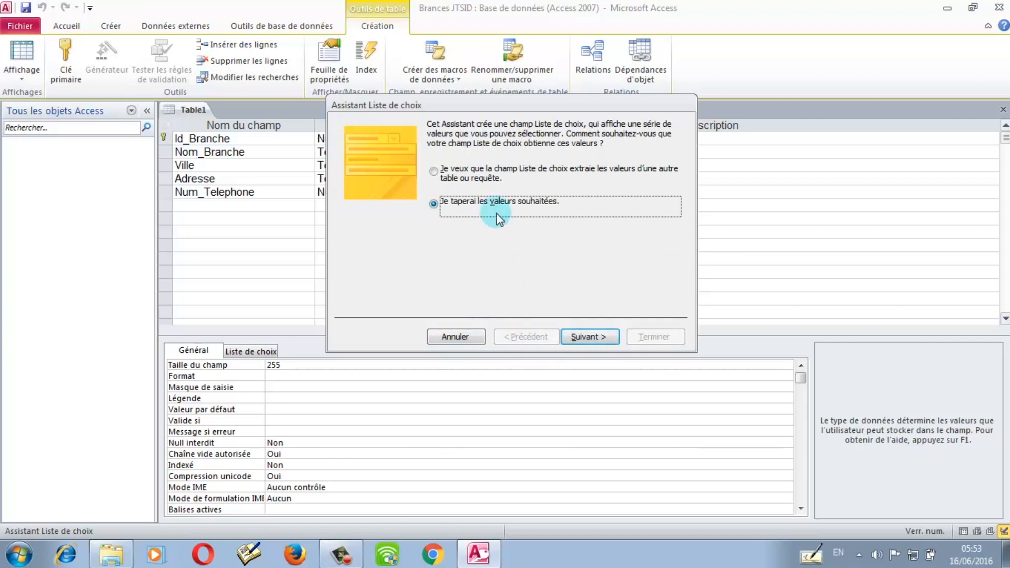
click(610, 339)
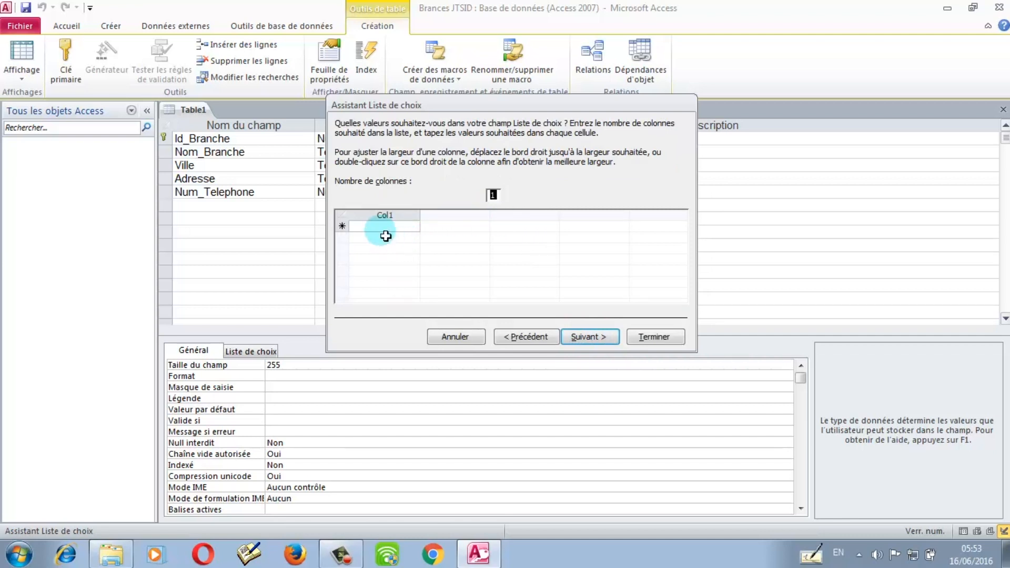
Enter Khombol and Ndiaye as the two values of the lookup list's single column.
click(387, 230)
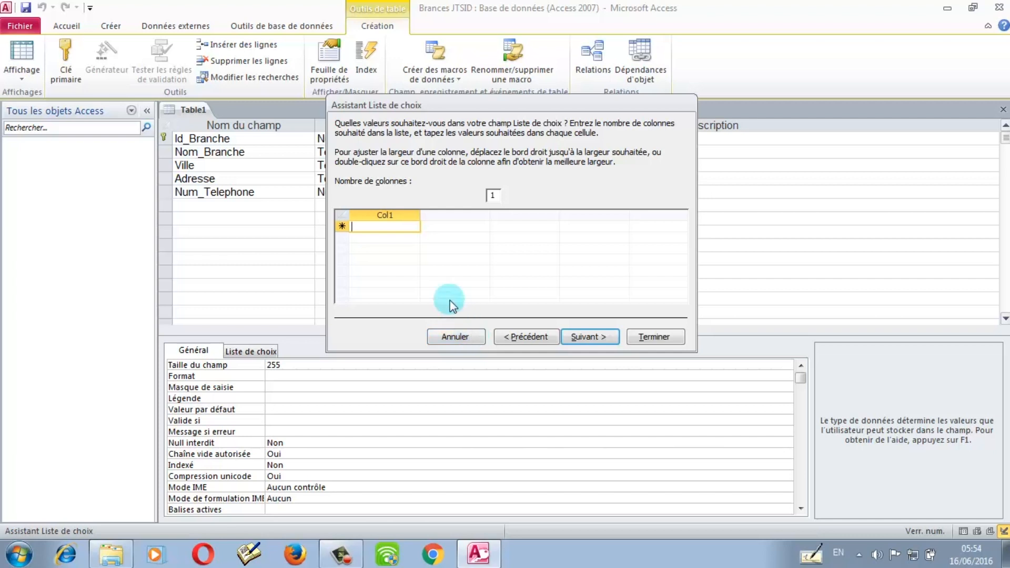
text(Kho)
text(mbol)
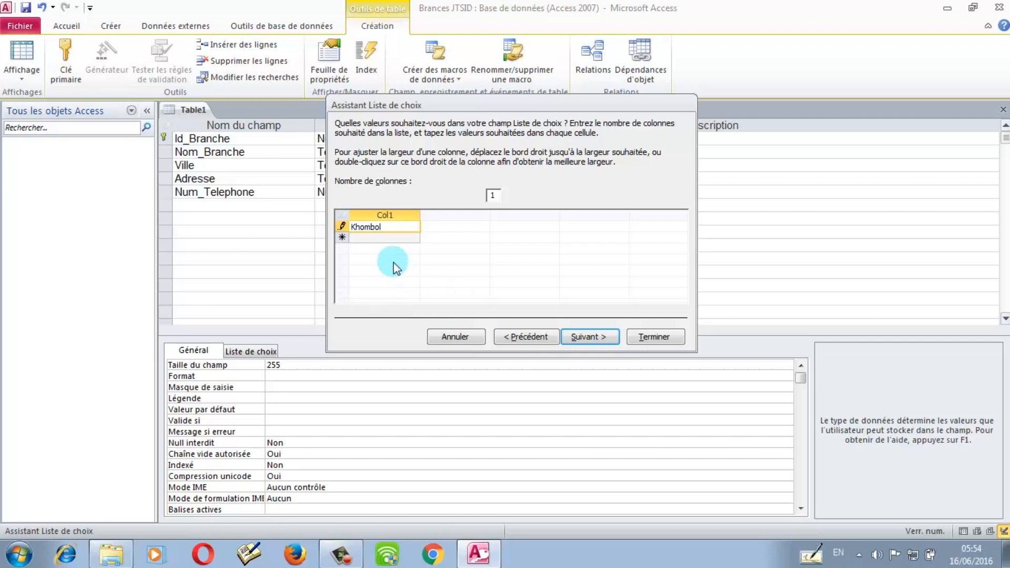
click(384, 239)
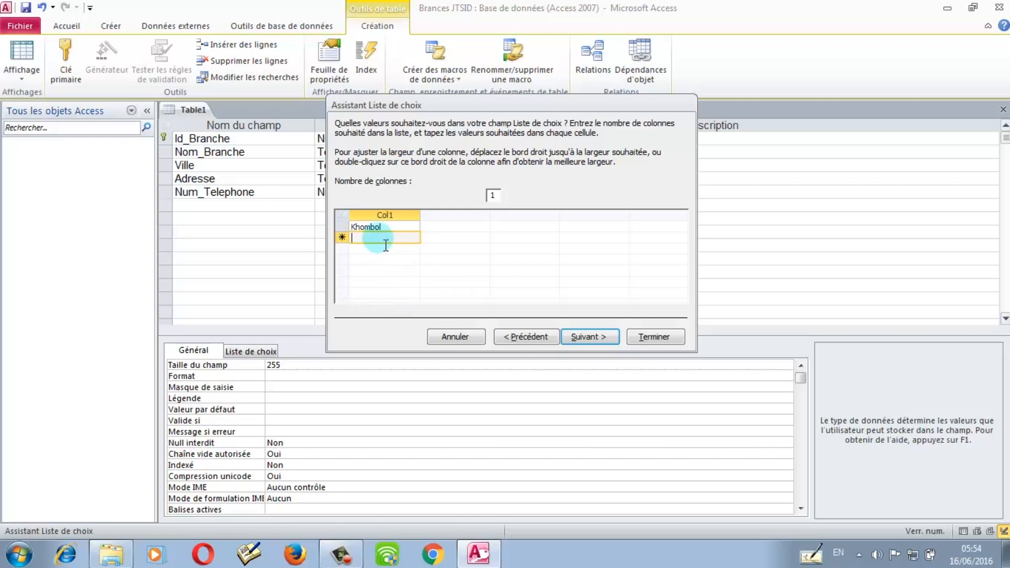
text(Ndiaye)
click(385, 253)
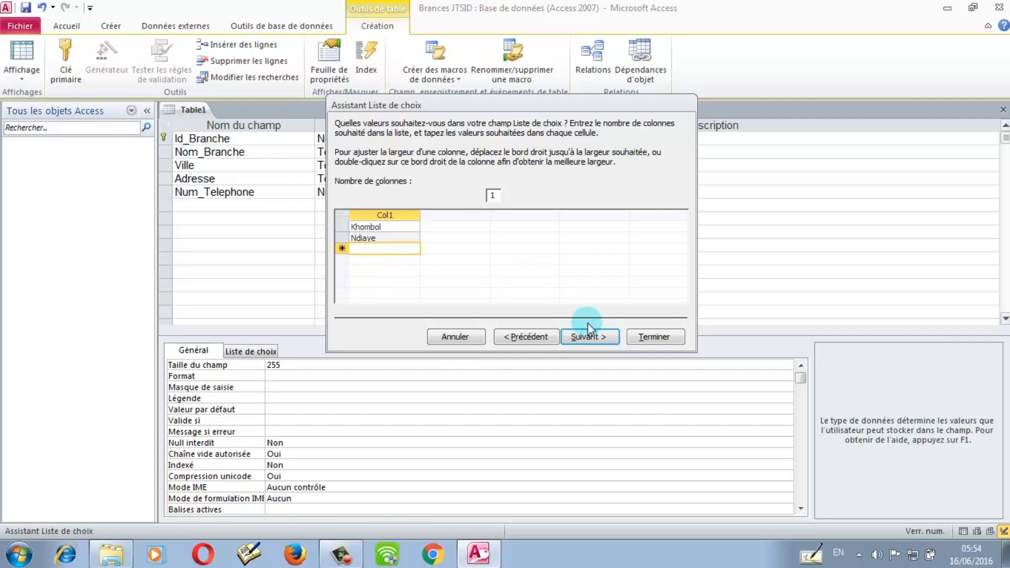
Limit the Nom_Branche entries to the list, keep Nom_Branche as its label and finish the lookup wizard.
click(595, 338)
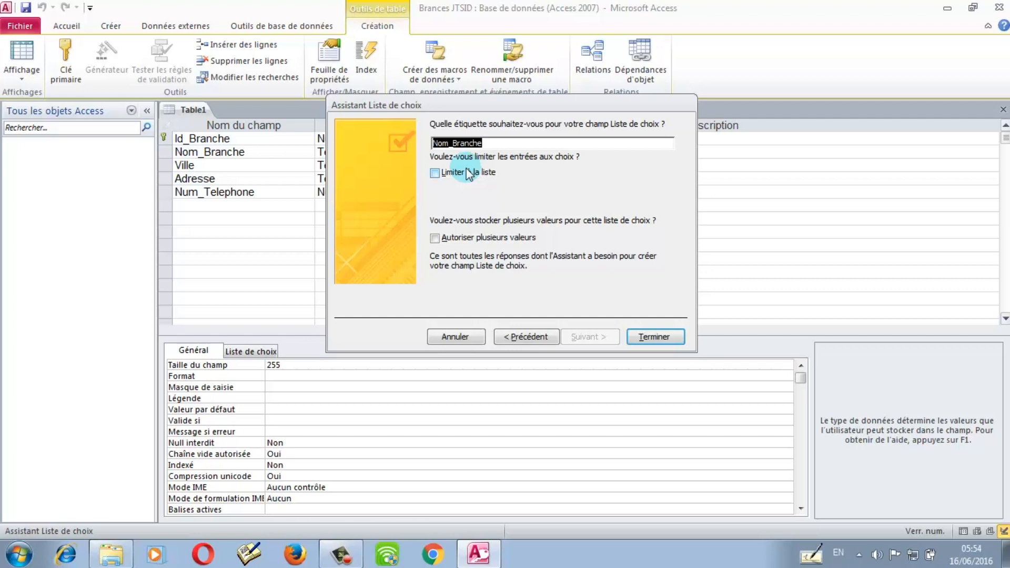
click(468, 173)
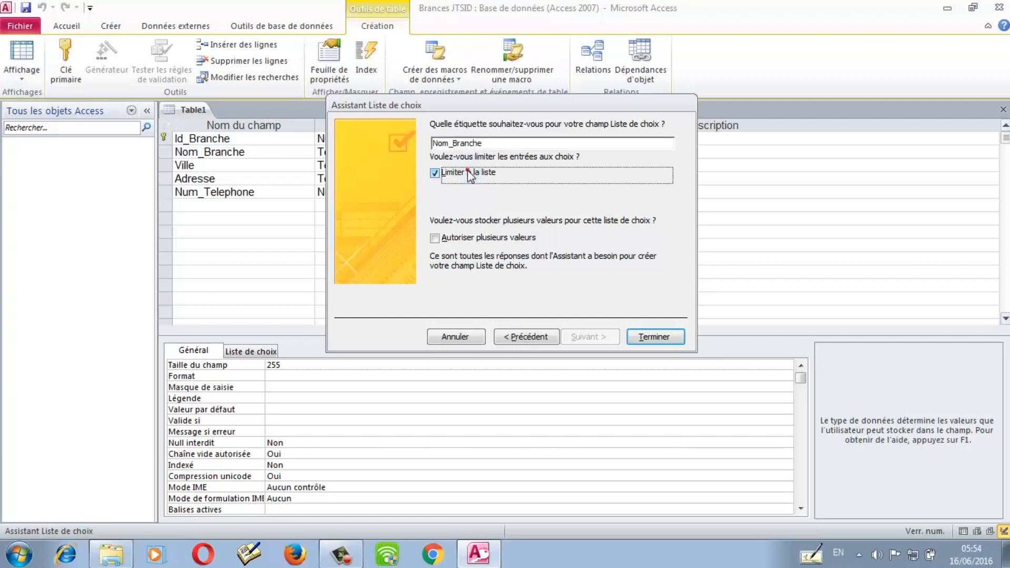
click(654, 336)
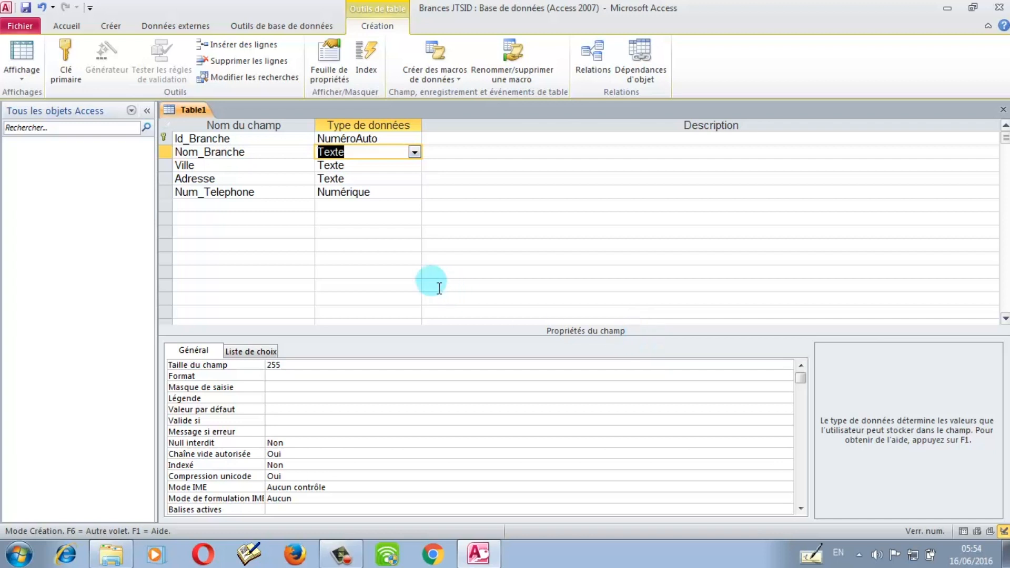
Save the table under the name Branches.
click(31, 14)
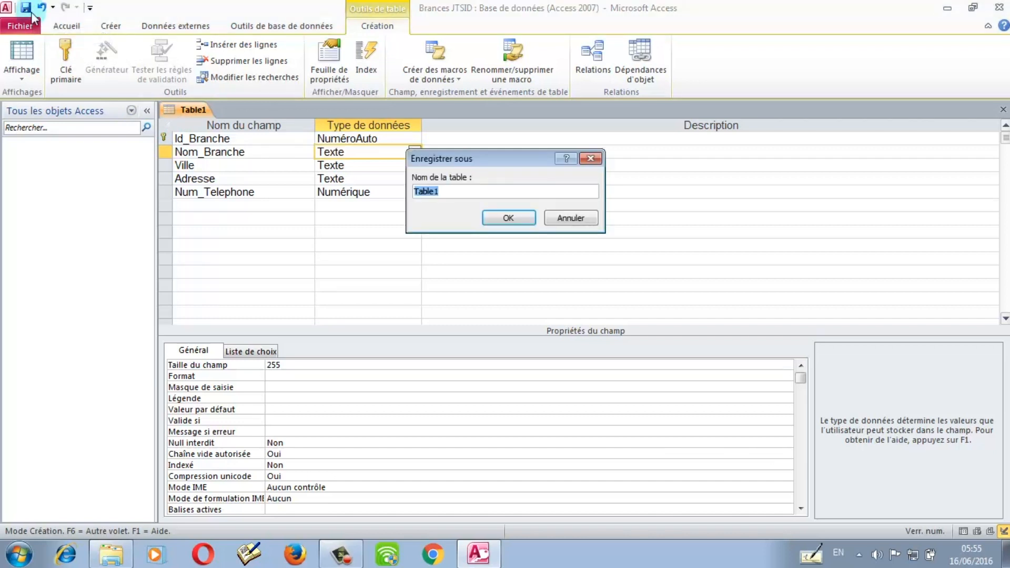
text(Bra)
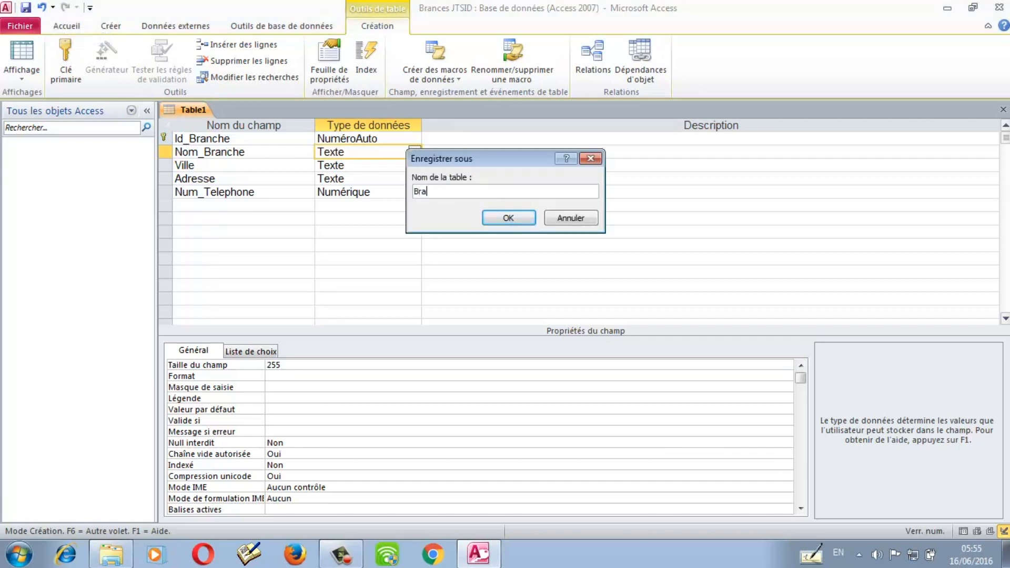
text(nches)
click(508, 218)
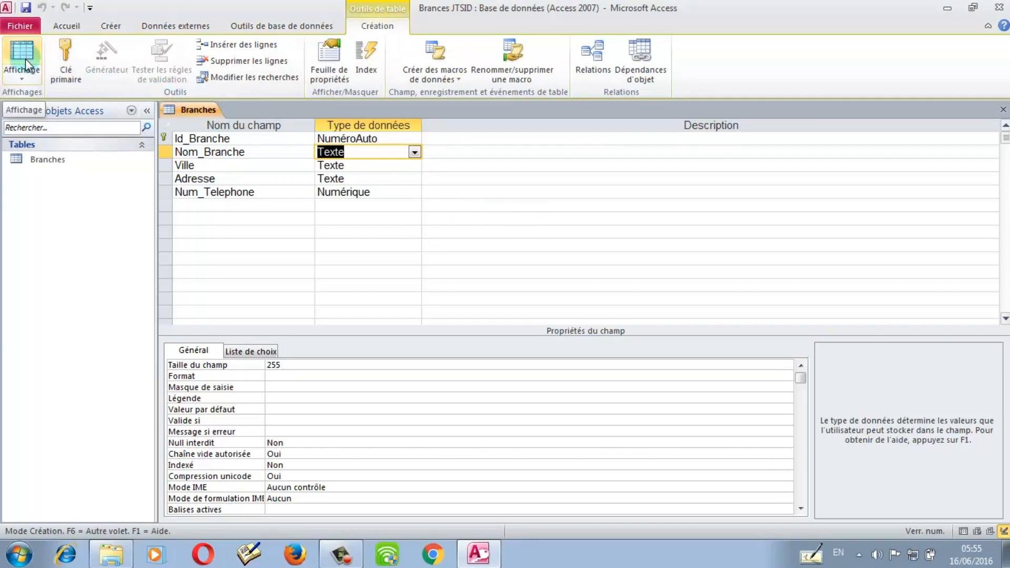
Show the Branches table in datasheet view and examine the Nom_Branche choices and the other fields of the empty record.
click(24, 73)
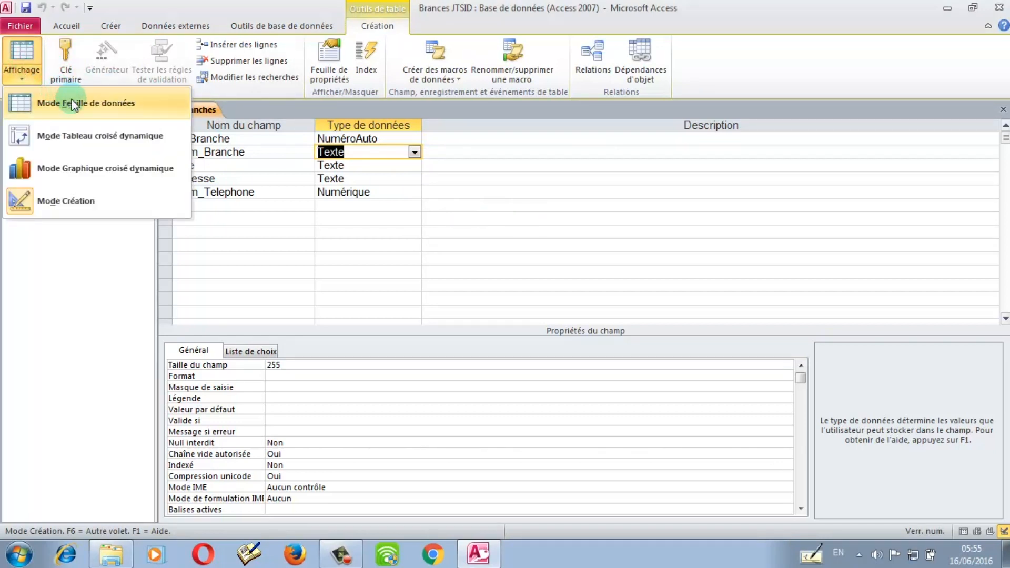
click(78, 114)
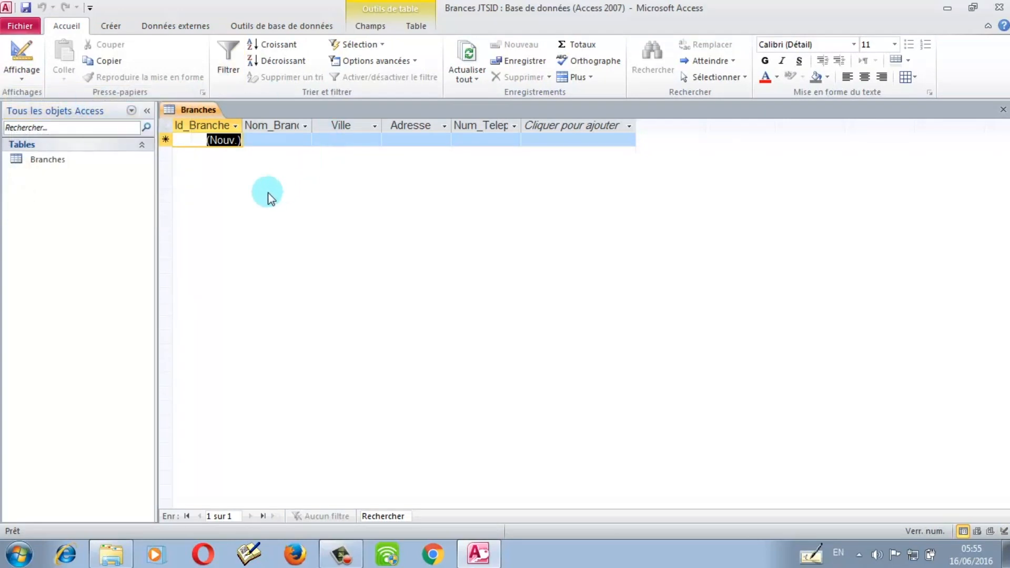
click(304, 143)
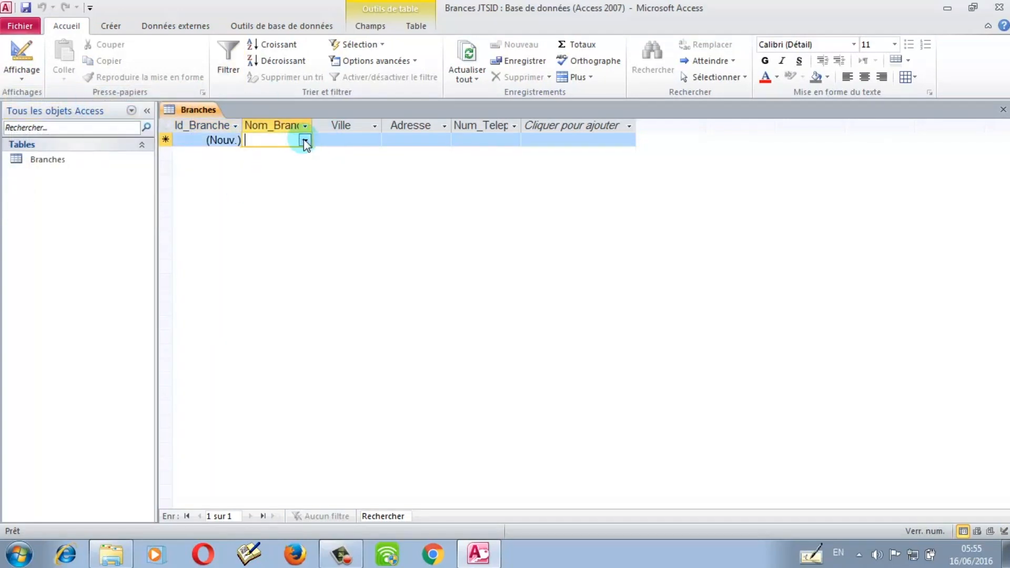
click(304, 140)
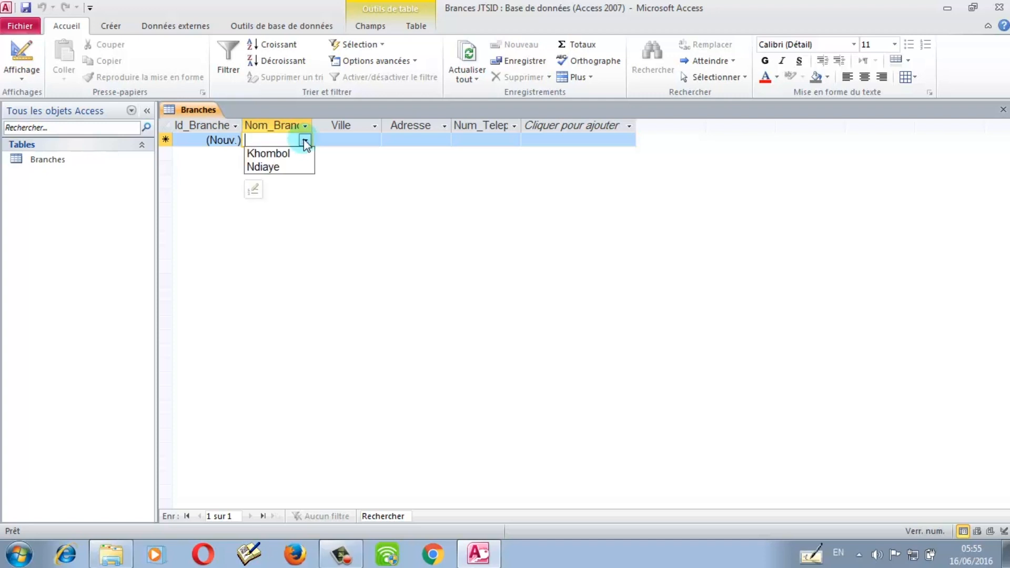
click(305, 141)
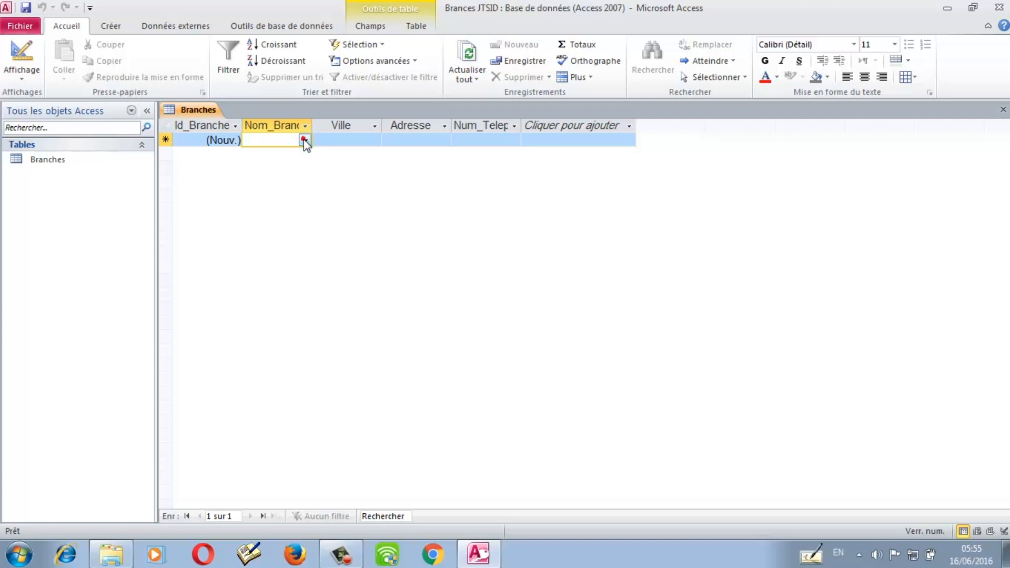
click(351, 143)
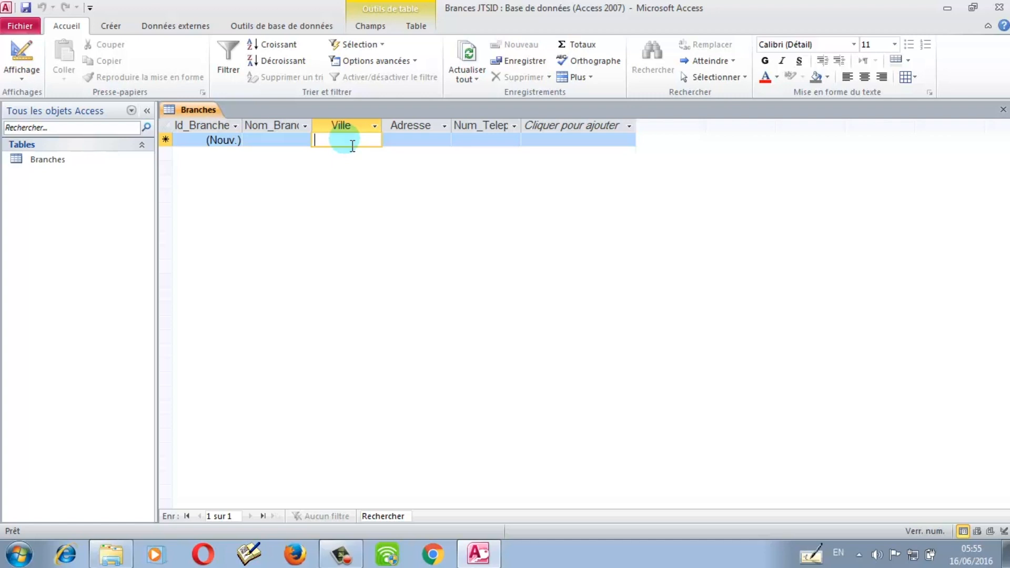
click(424, 144)
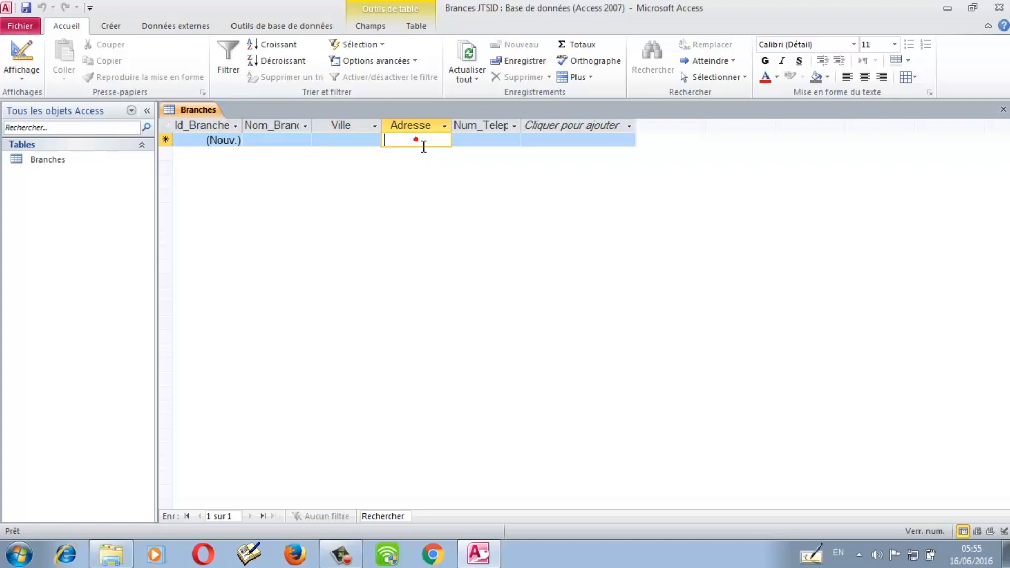
click(494, 143)
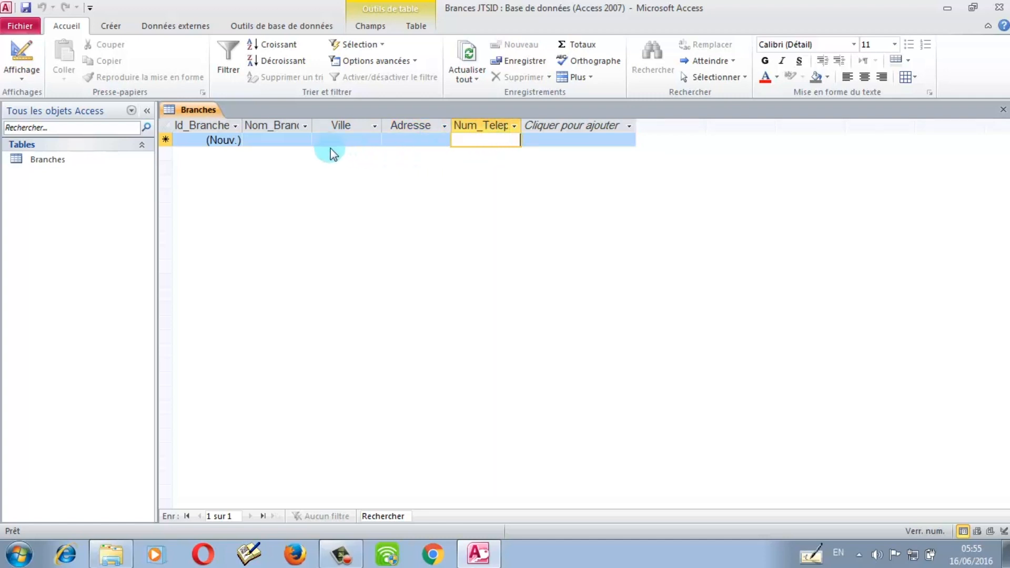
click(227, 141)
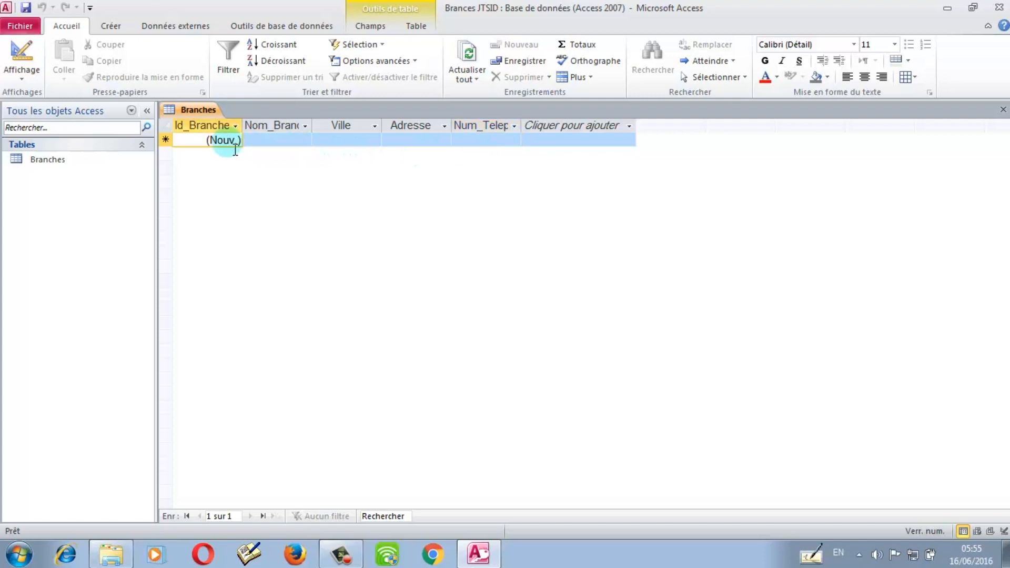
drag(204, 142, 254, 154)
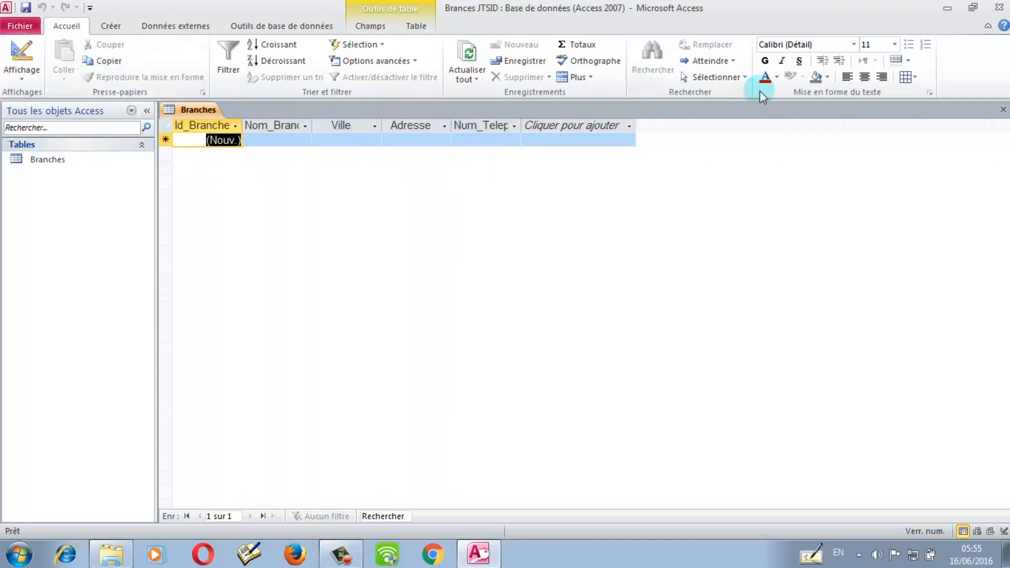
Close the Branches table and create a new table in design view.
click(1003, 110)
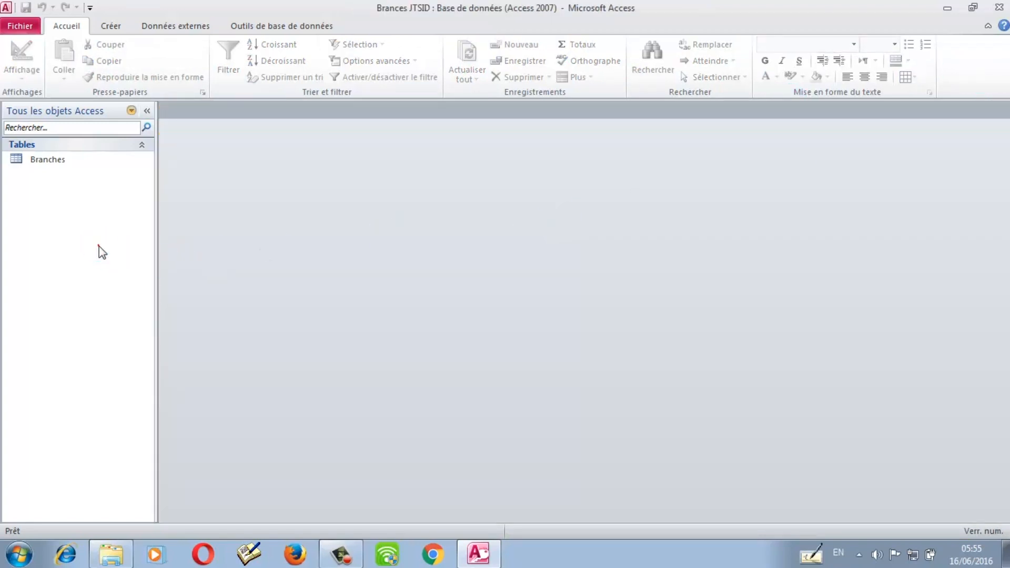
click(115, 27)
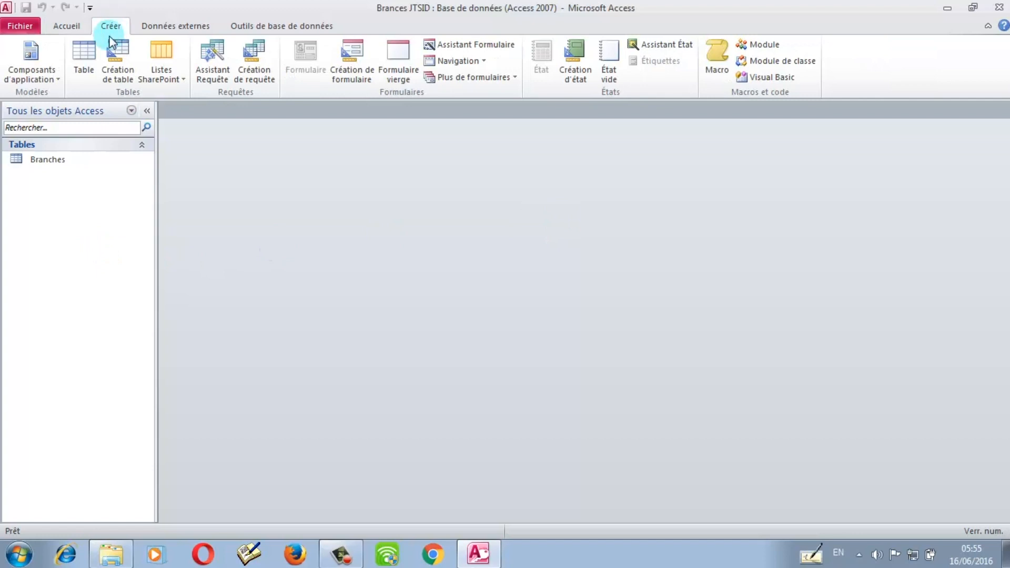
click(132, 76)
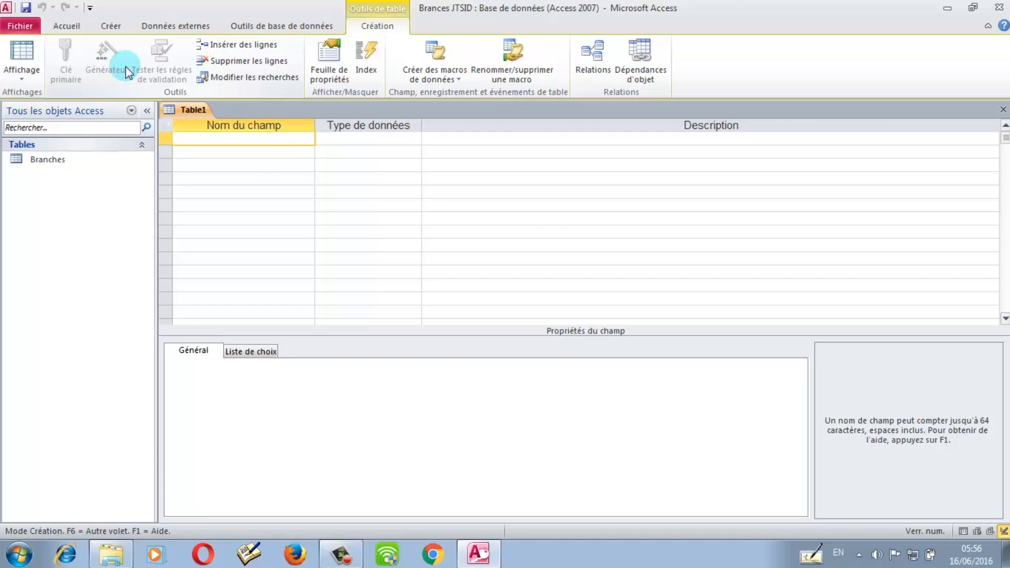
Name the new table's first field Id_Programme.
click(222, 143)
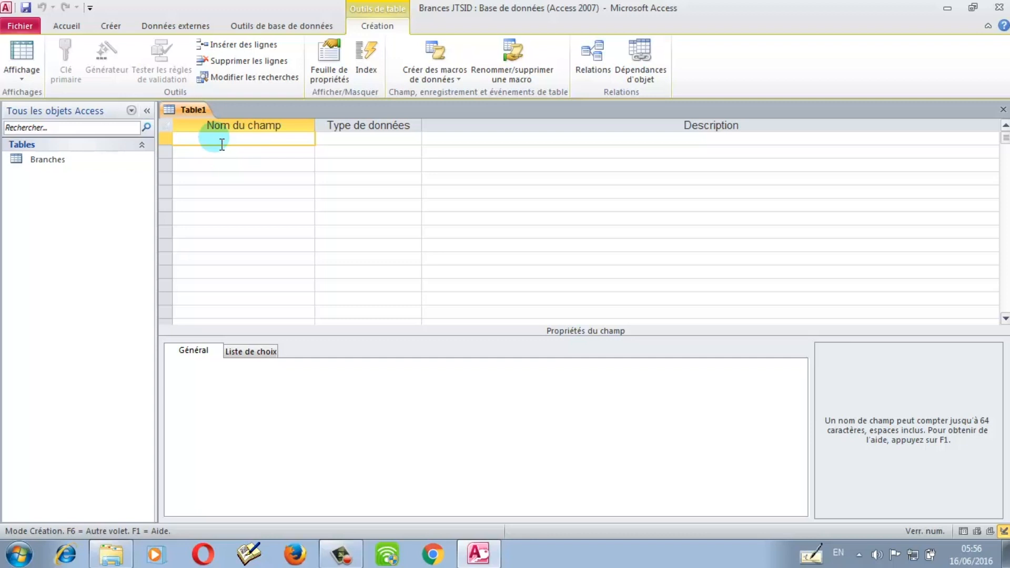
text(Id)
text(-)
text(_)
text(forma)
text(tion)
key(BackSpace)
key(BackSpace)
key(BackSpace)
key(BackSpace)
key(BackSpace)
key(BackSpace)
key(BackSpace)
key(BackSpace)
key(BackSpace)
text(Programme)
Add a field named Nom Programme below Id_Programme, keeping the default Texte data type.
click(233, 159)
text(Nom P)
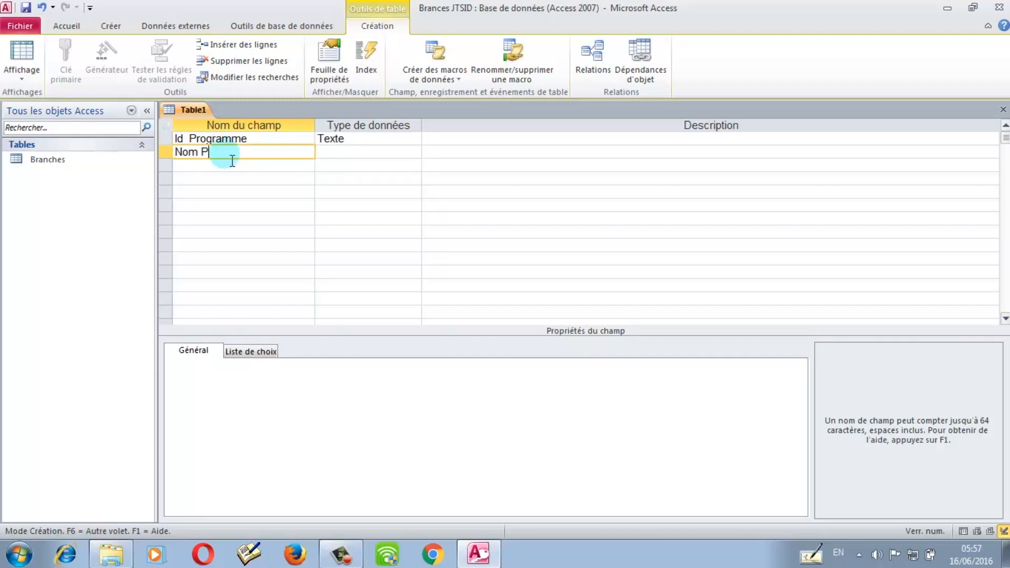
text(rogramme)
click(260, 166)
Set the data type of the Id_Programme field to NuméroAuto.
click(395, 141)
click(415, 139)
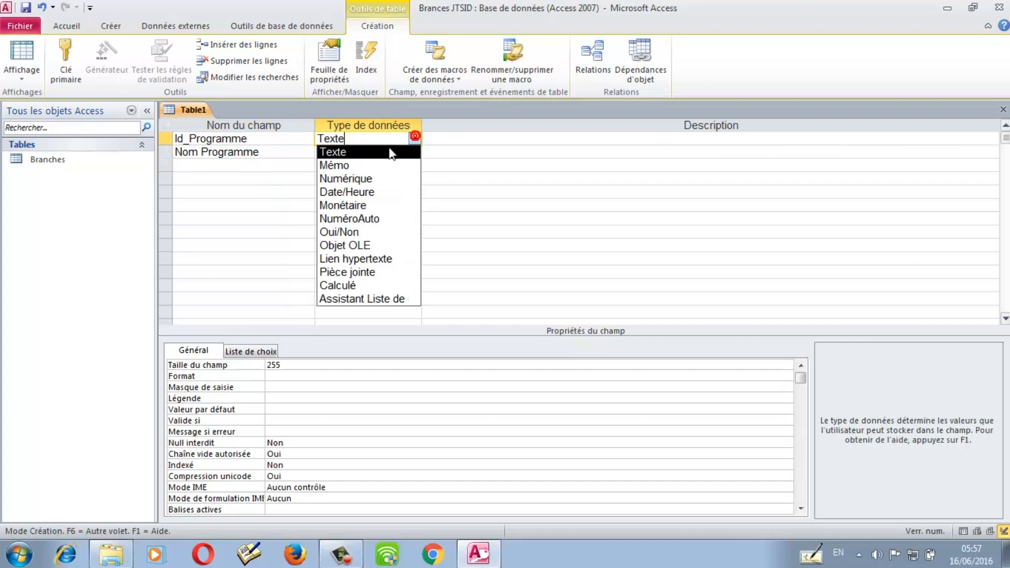
click(355, 221)
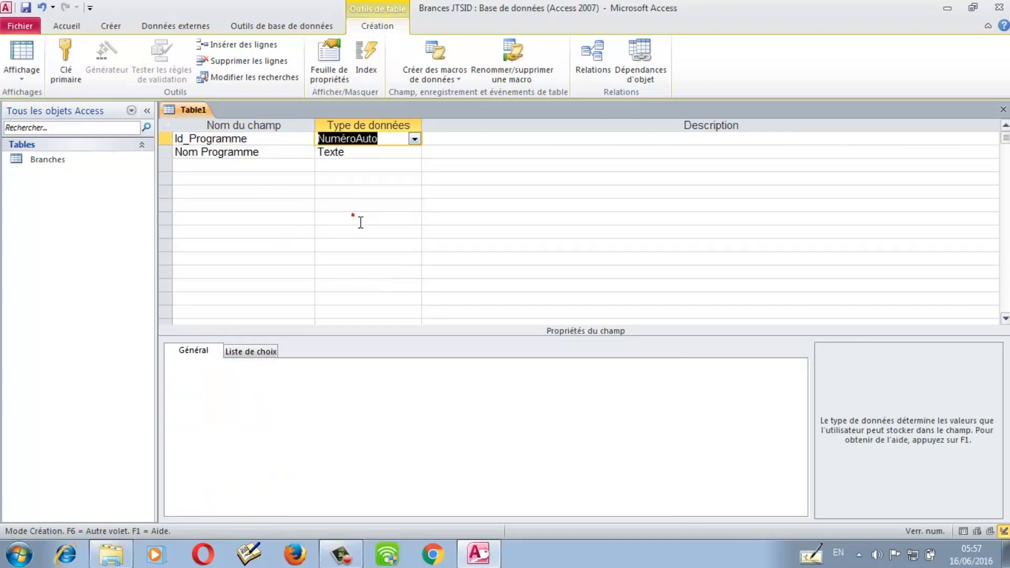
Add a field named Prix below Nom Programme and give it the Numérique data type.
click(263, 172)
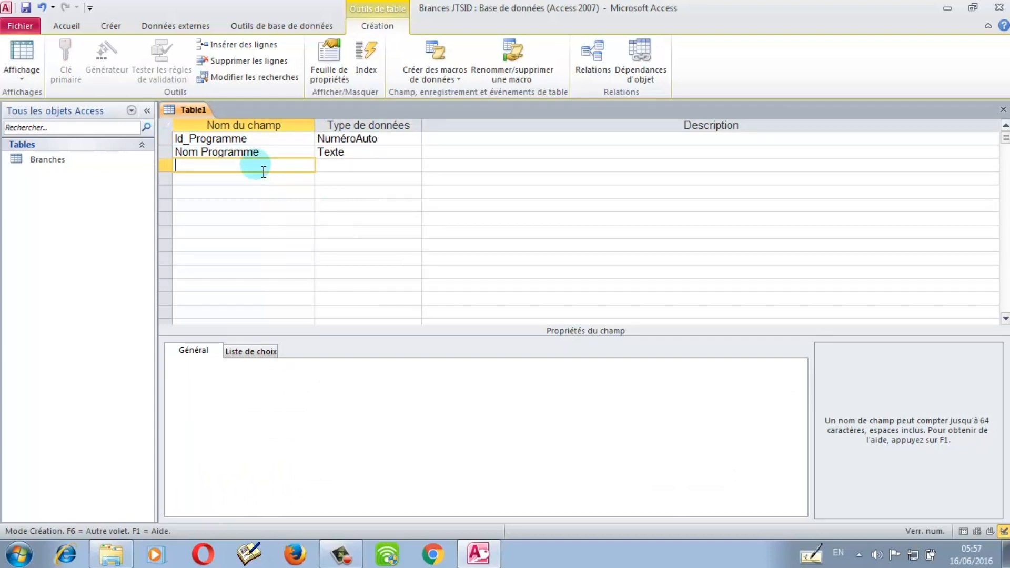
text(Cou)
key(BackSpace)
key(BackSpace)
key(BackSpace)
text(Prix)
click(339, 167)
click(414, 166)
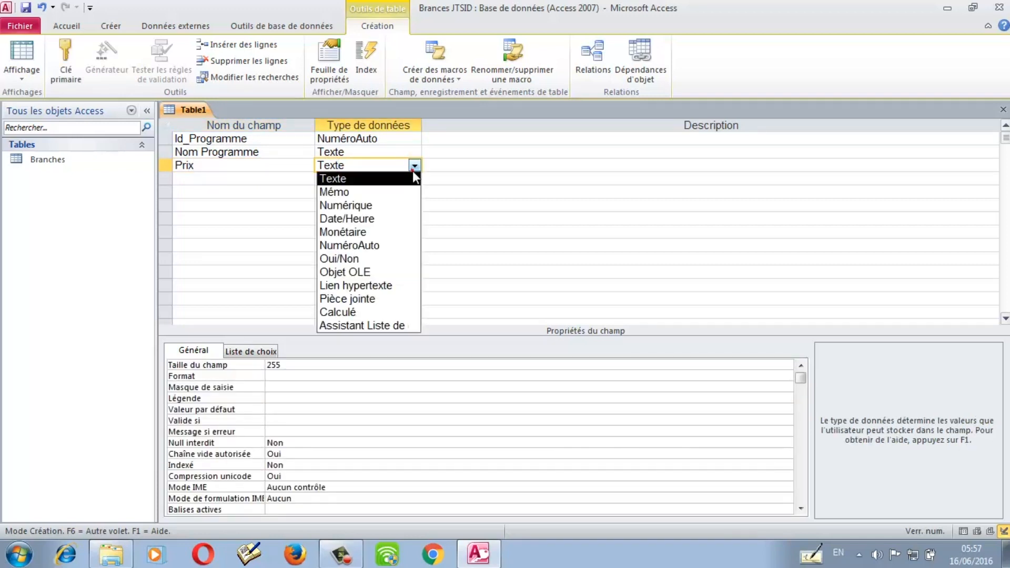
click(354, 206)
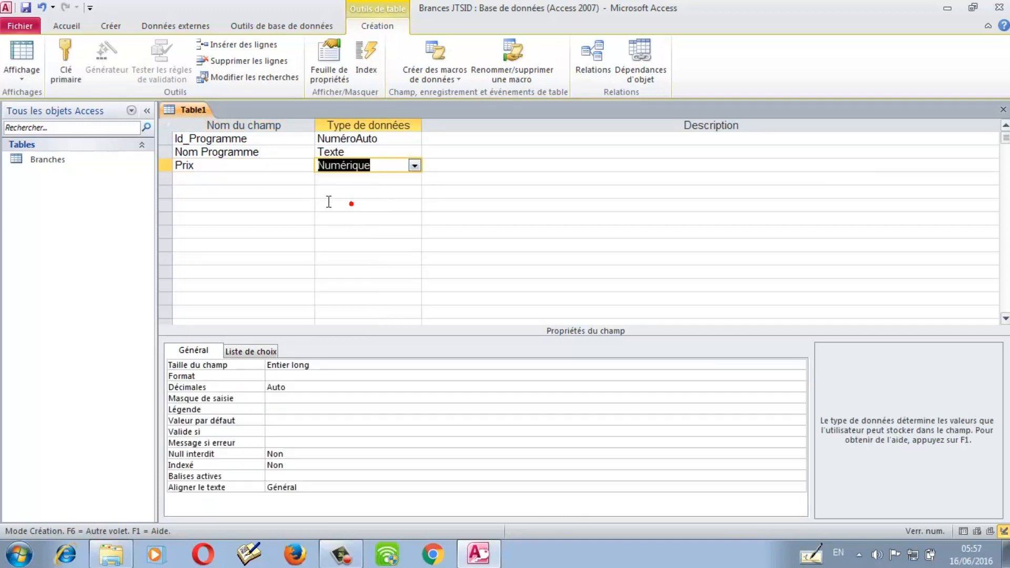
Add a field named Duree below Prix with the Texte data type.
click(279, 181)
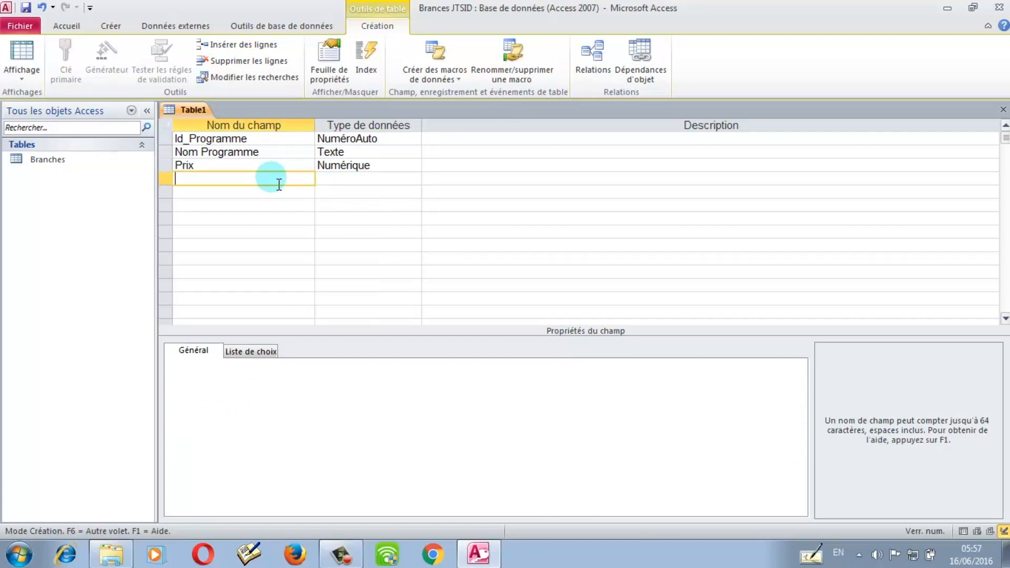
text(Duree)
click(327, 179)
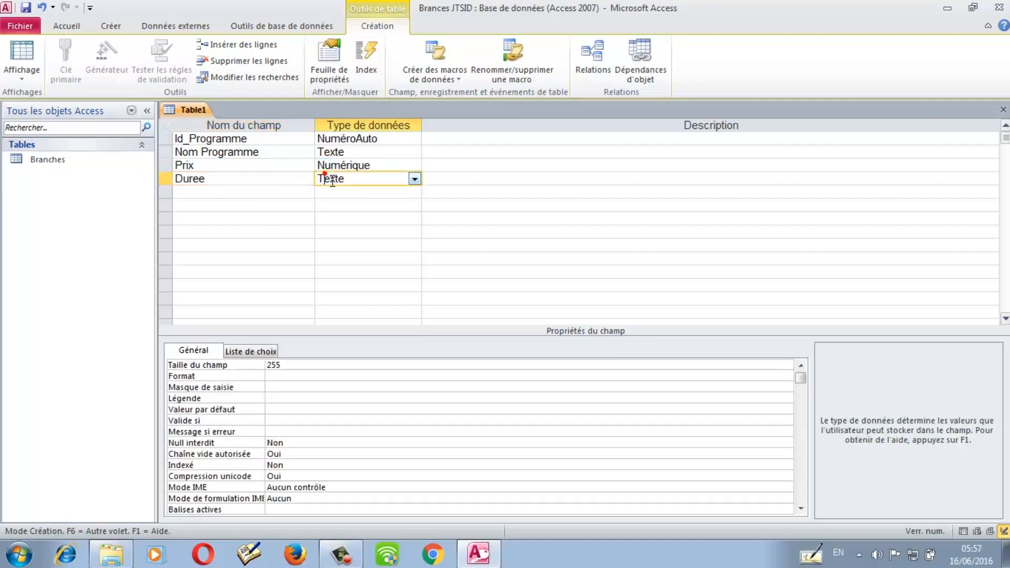
click(414, 179)
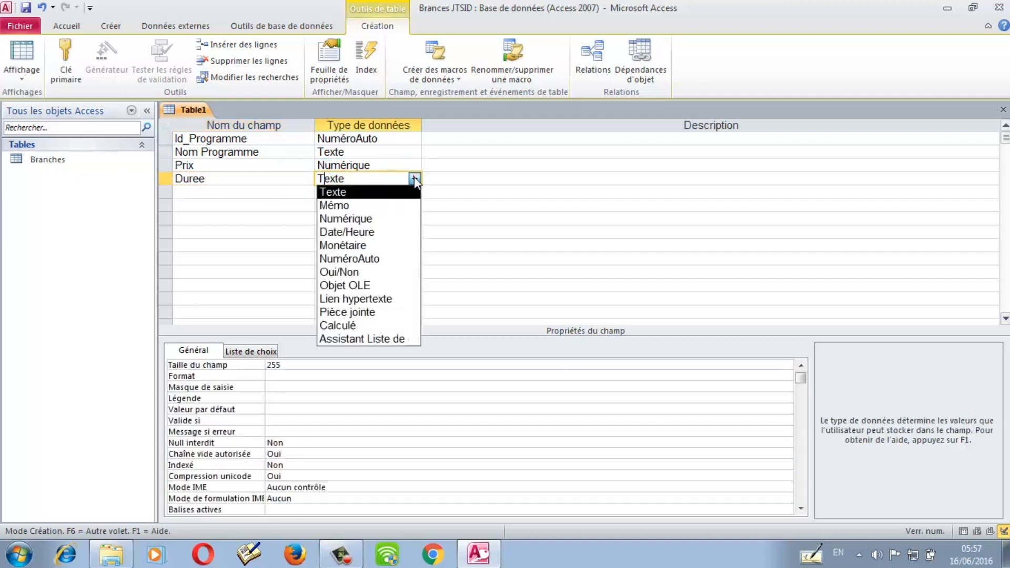
click(371, 193)
Add a field named Debut below Duree and set its data type to Date/Heure.
click(278, 197)
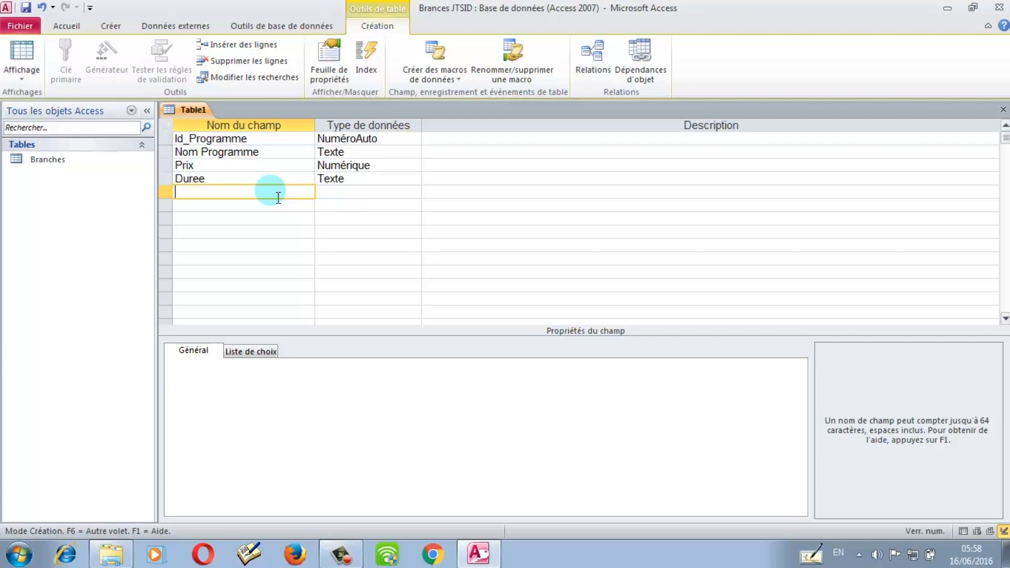
text(Debut)
click(369, 190)
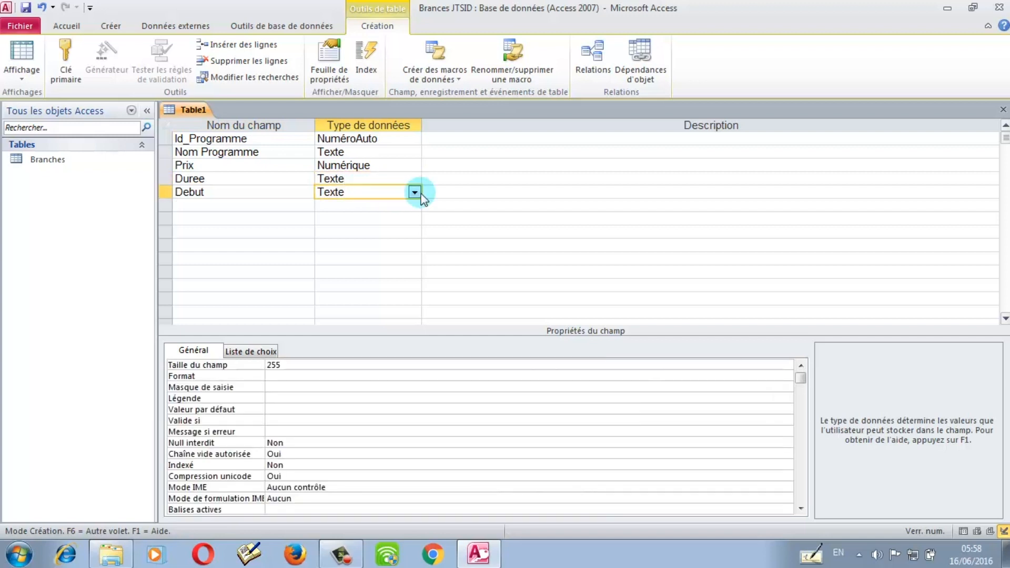
click(415, 192)
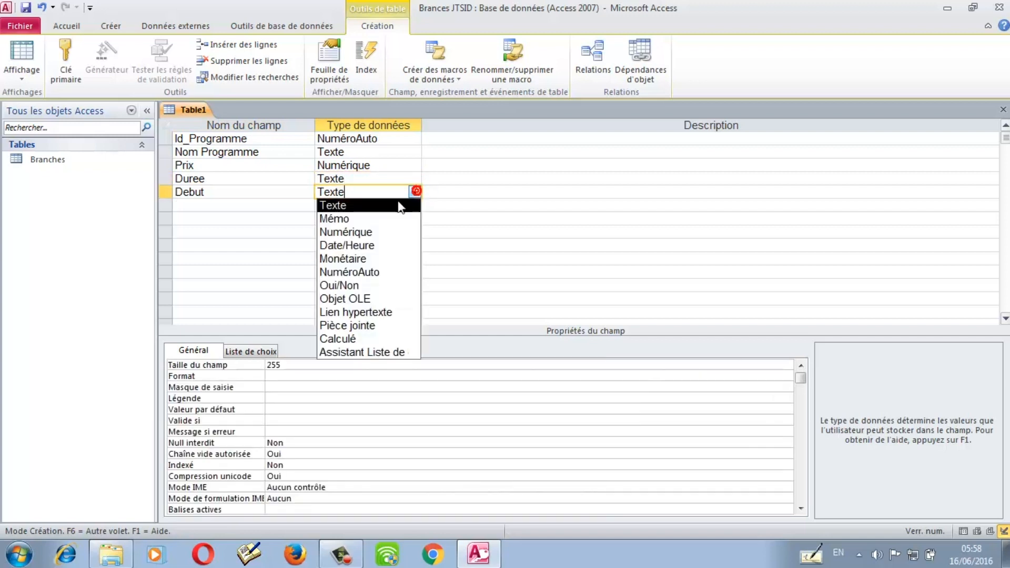
click(347, 246)
Add a field named Fin below Debut and set its data type to Date/Heure.
click(294, 204)
text(Fin)
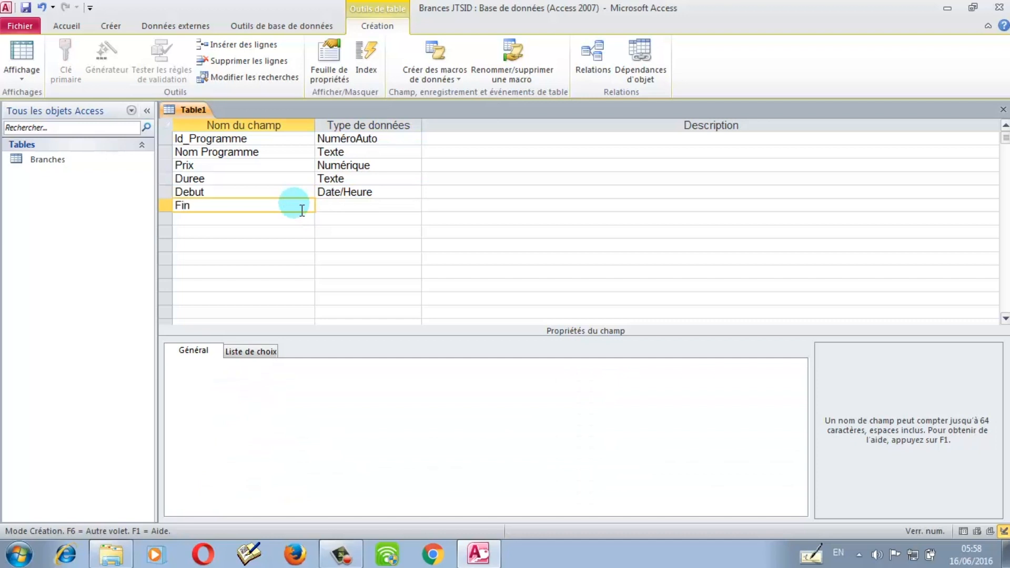
click(332, 209)
click(415, 205)
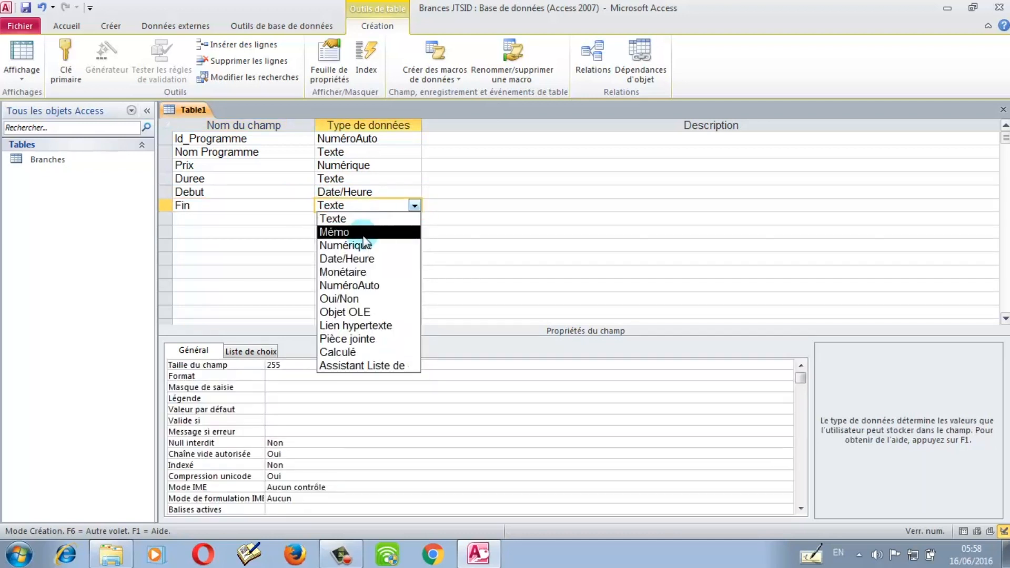
click(359, 256)
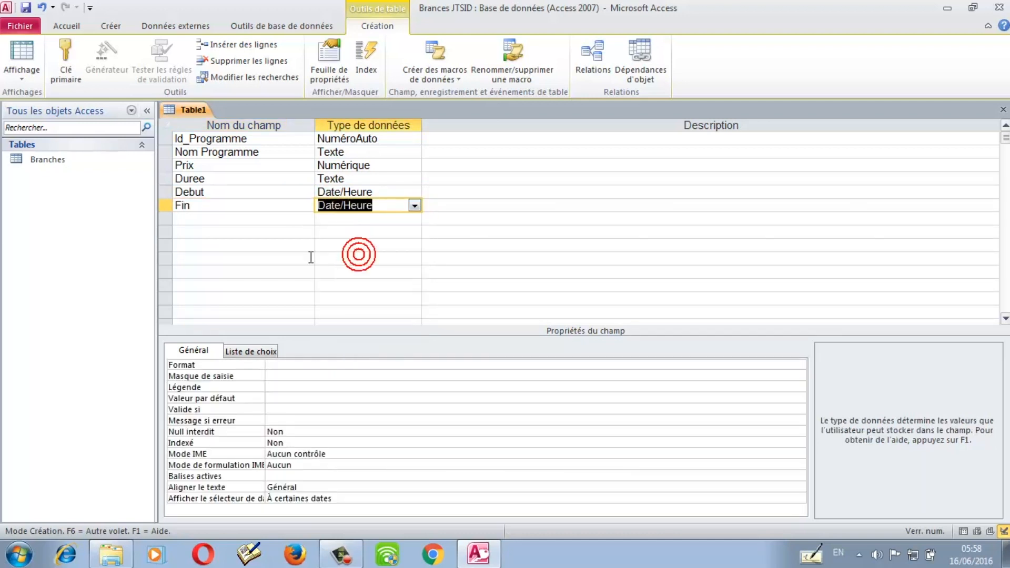
Add a field named Participants below Fin and set its data type to Numérique.
click(244, 225)
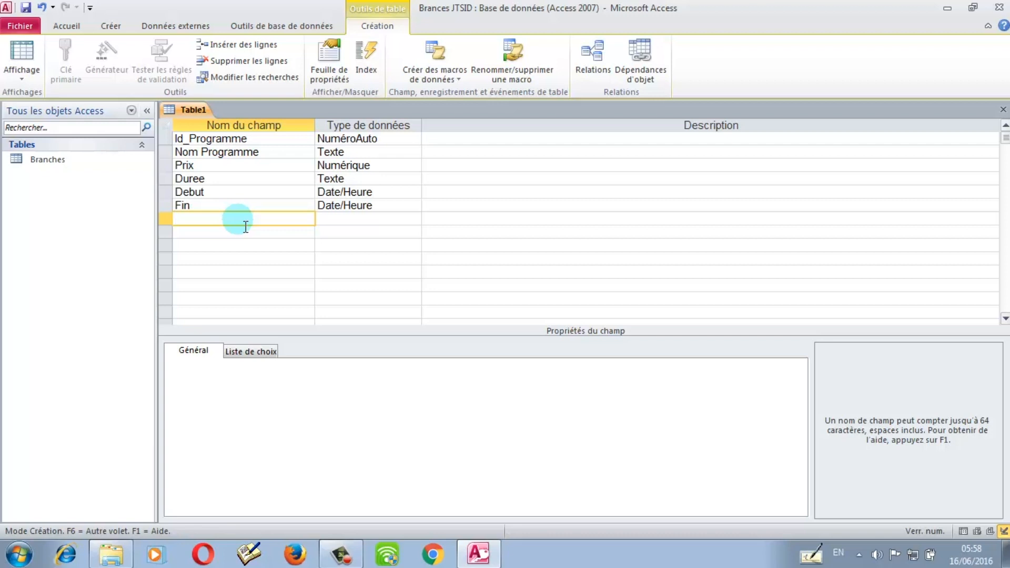
text(Parti)
text(ci)
text(p)
text(ai)
text(nts)
click(338, 220)
click(414, 219)
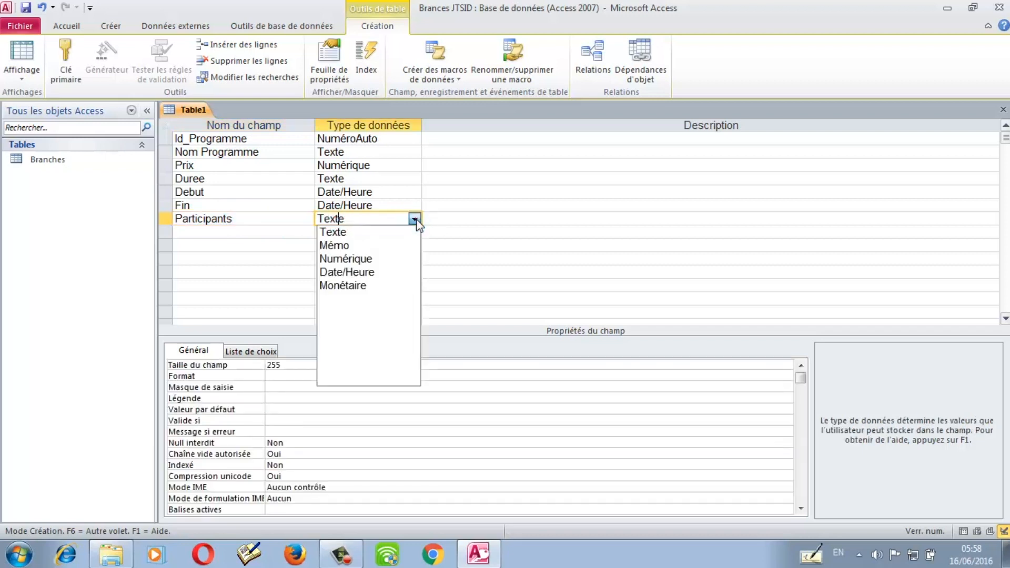
click(346, 260)
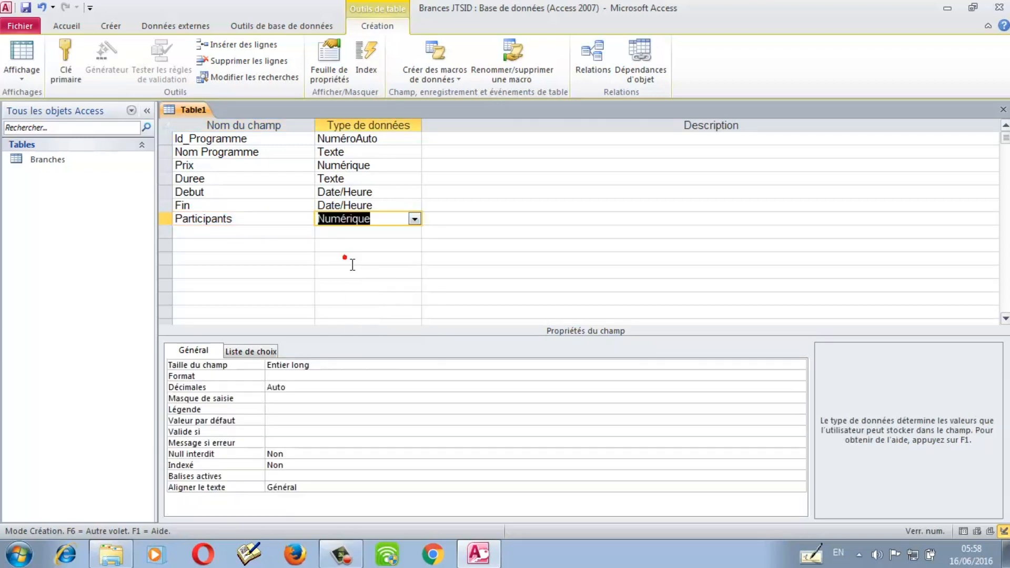
Add a field named Revenu below Participants with the Calculé data type, dismissing the expression builder without entering an expression.
click(254, 236)
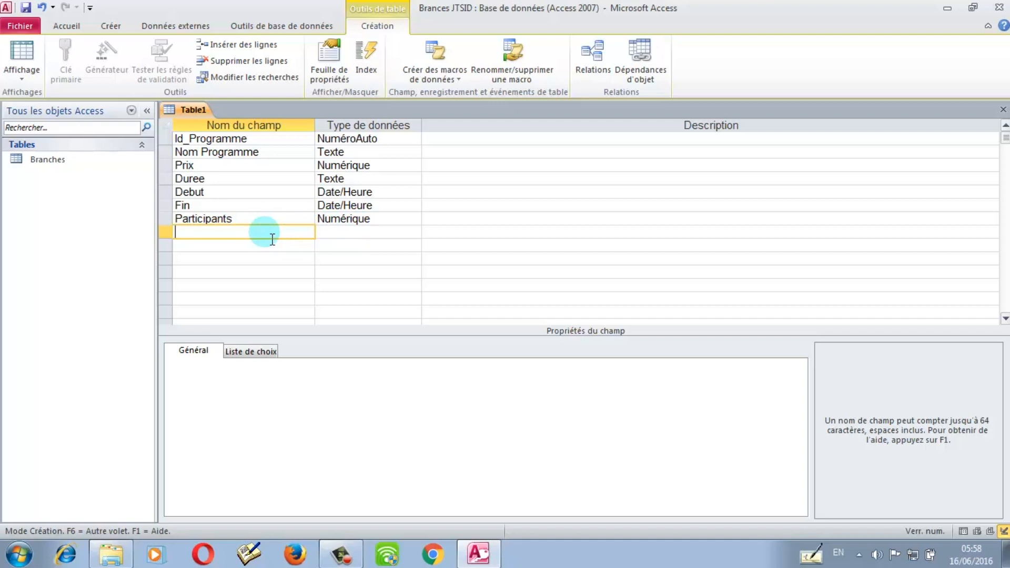
text(Revenu)
click(337, 236)
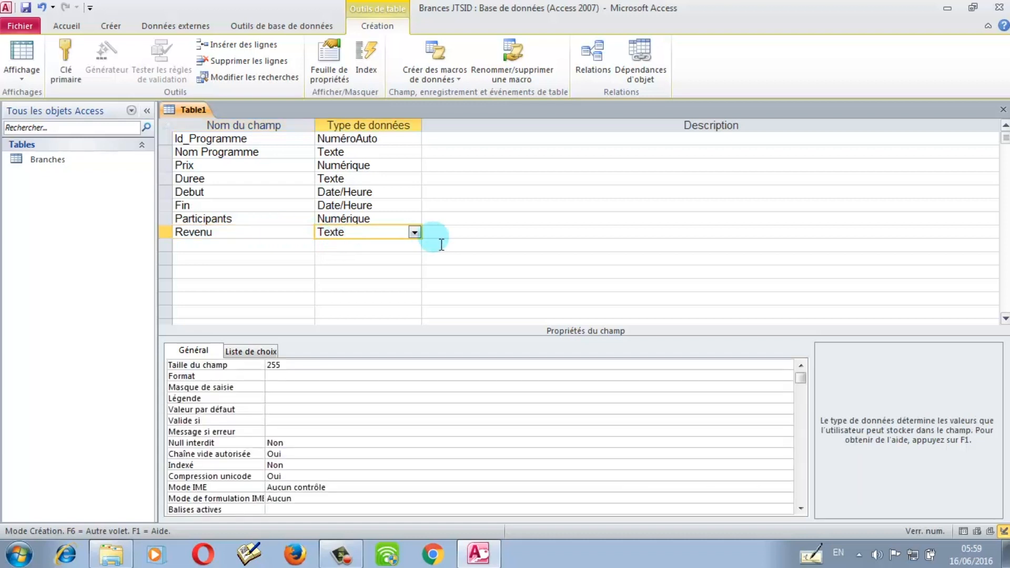
click(415, 232)
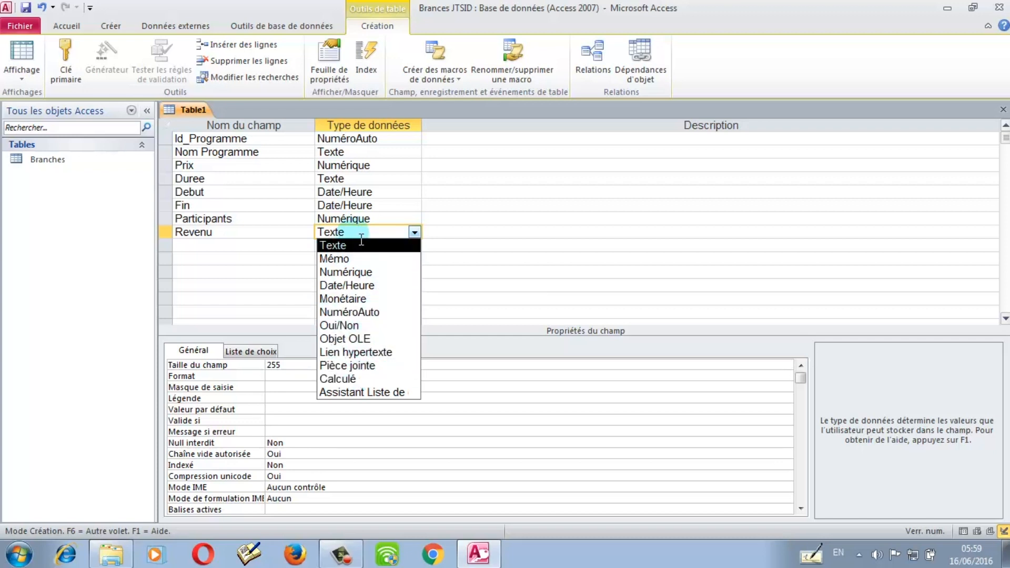
click(291, 235)
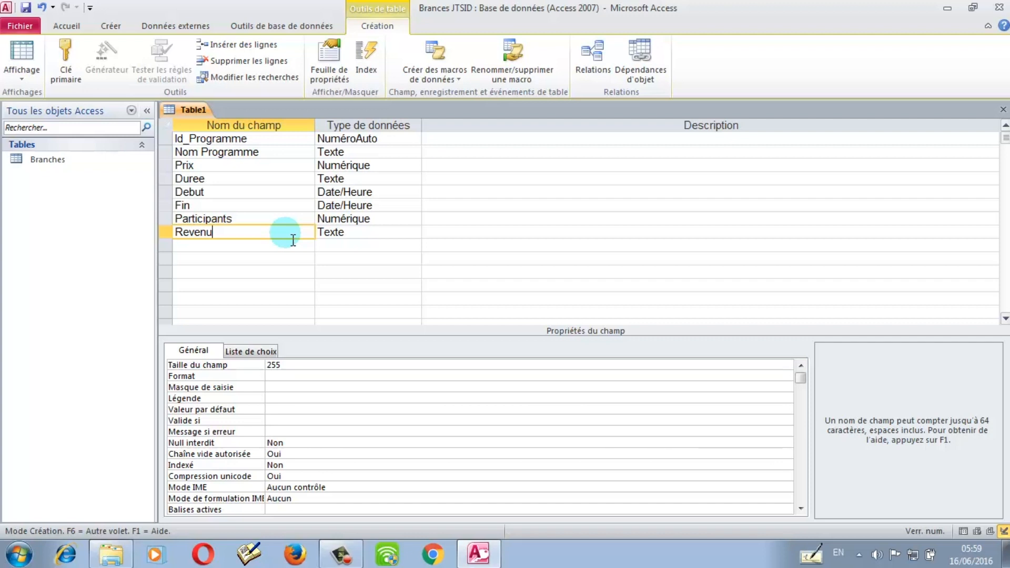
click(350, 235)
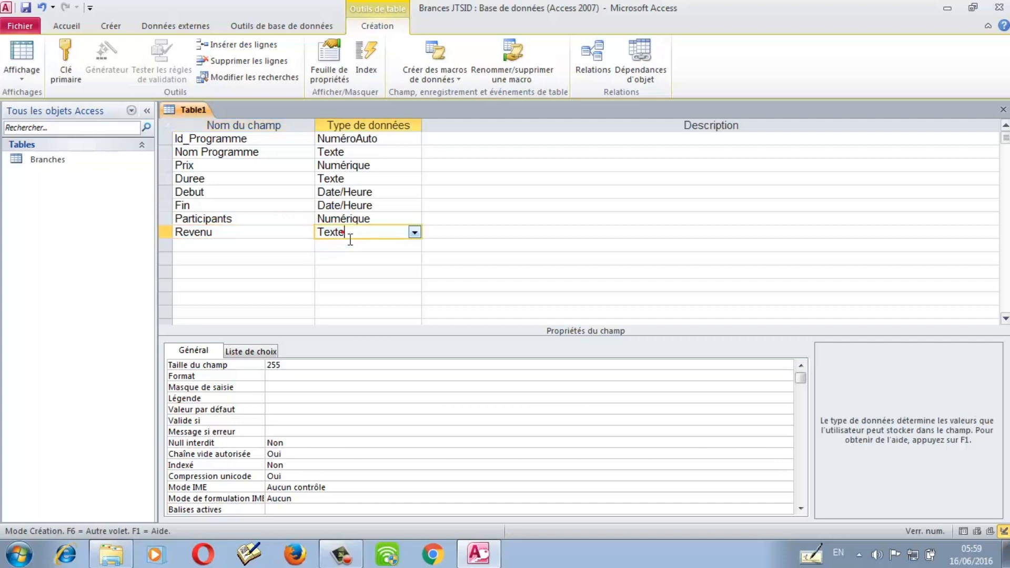
click(413, 233)
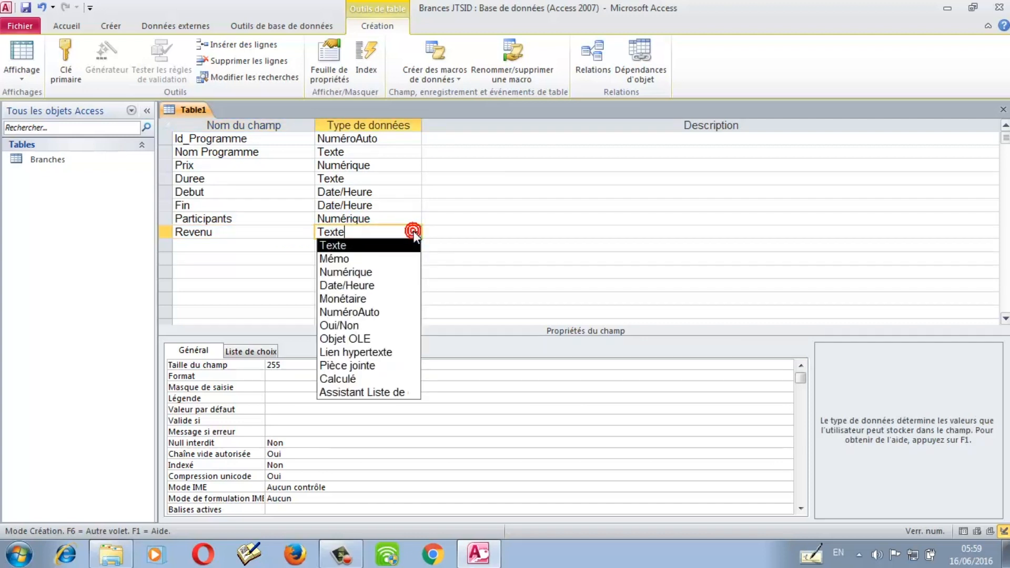
click(340, 378)
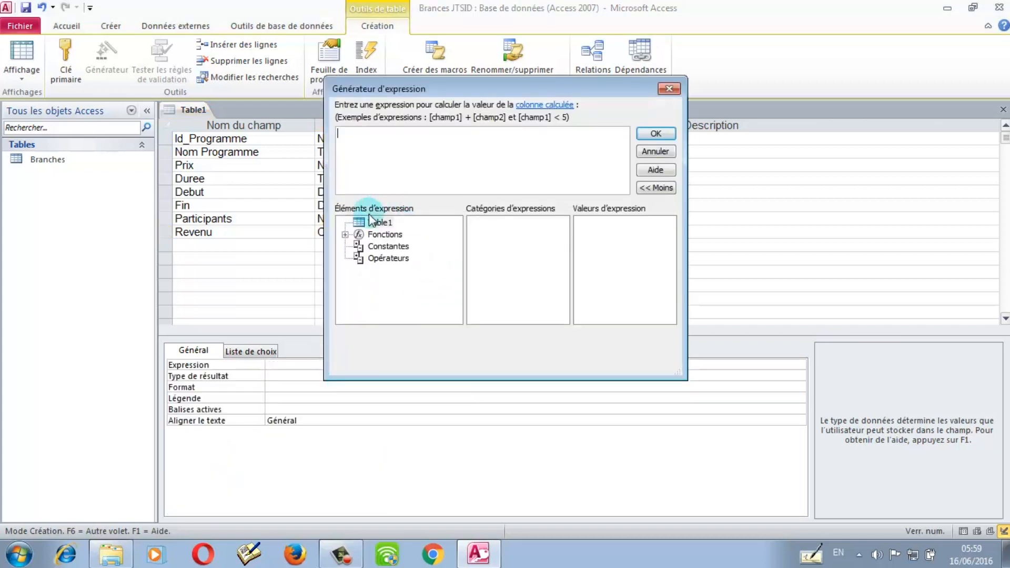
click(375, 224)
click(651, 152)
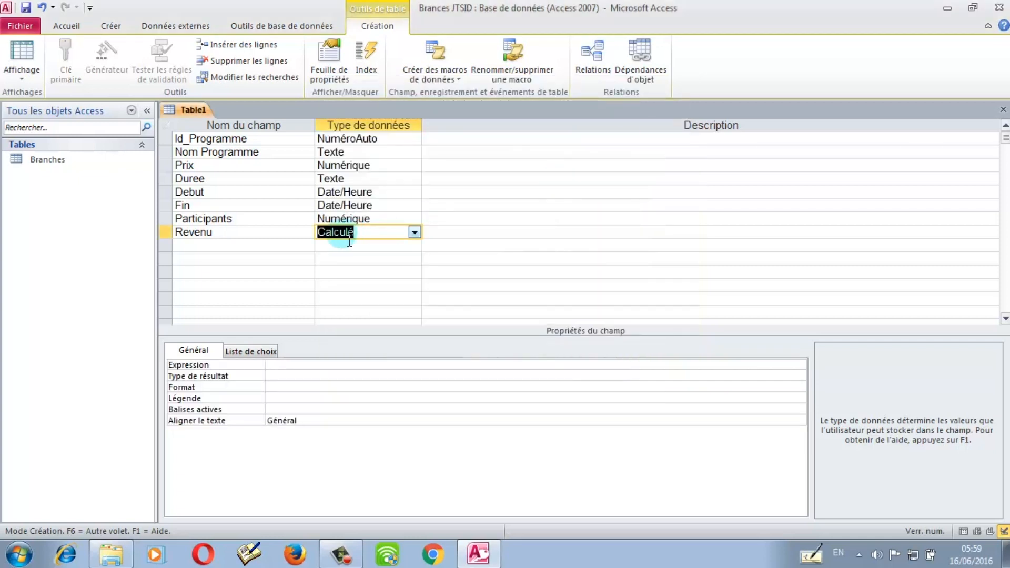
Try to save the table as Formations without creating a primary key.
click(26, 7)
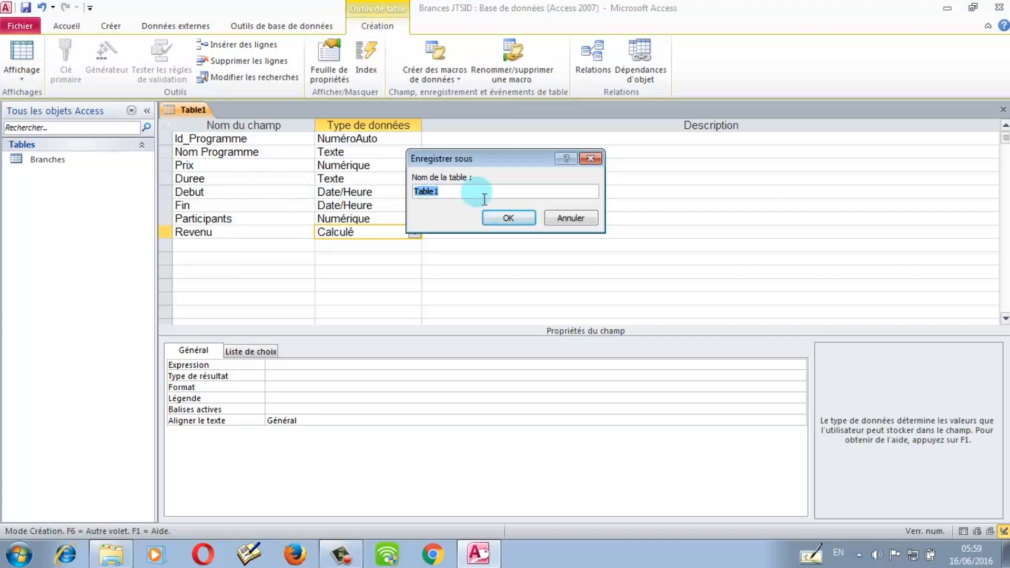
text(F)
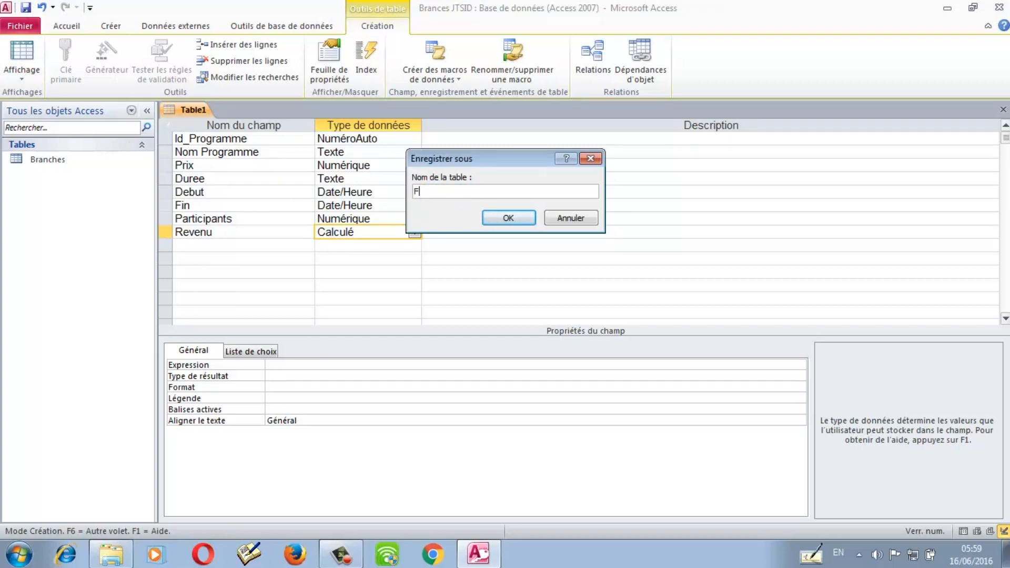
text(ormations)
key(Return)
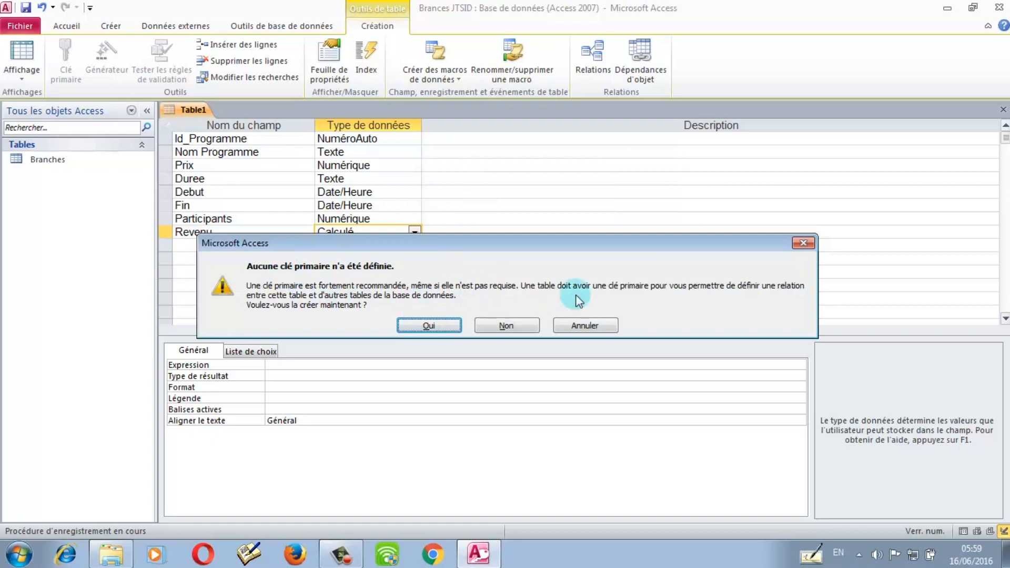
click(496, 327)
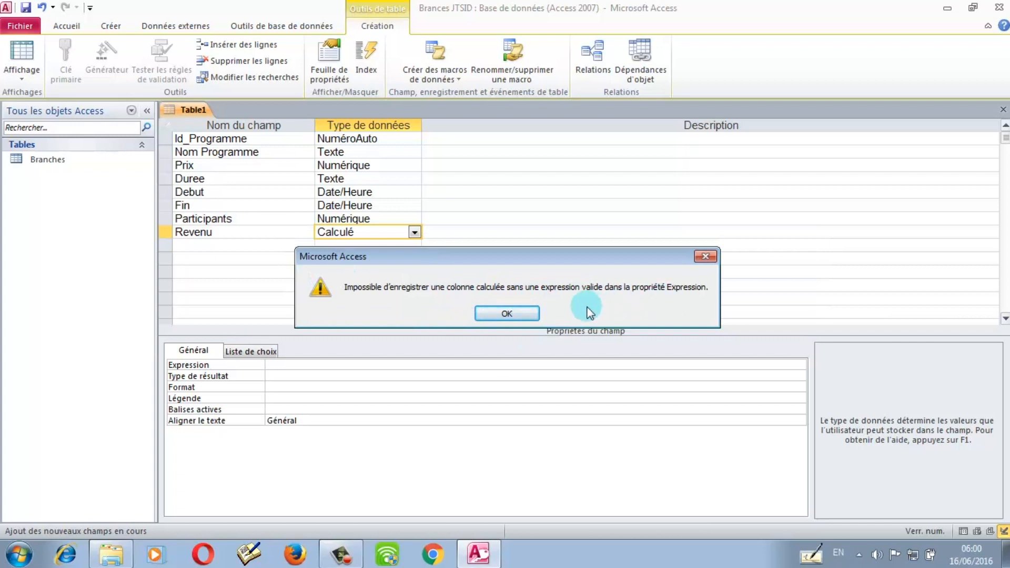
click(495, 312)
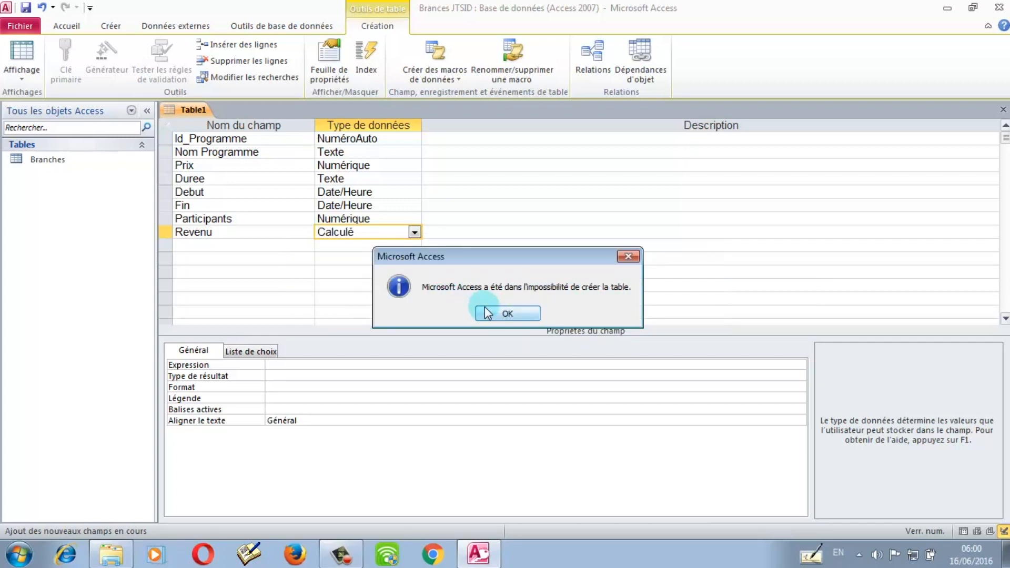
click(506, 314)
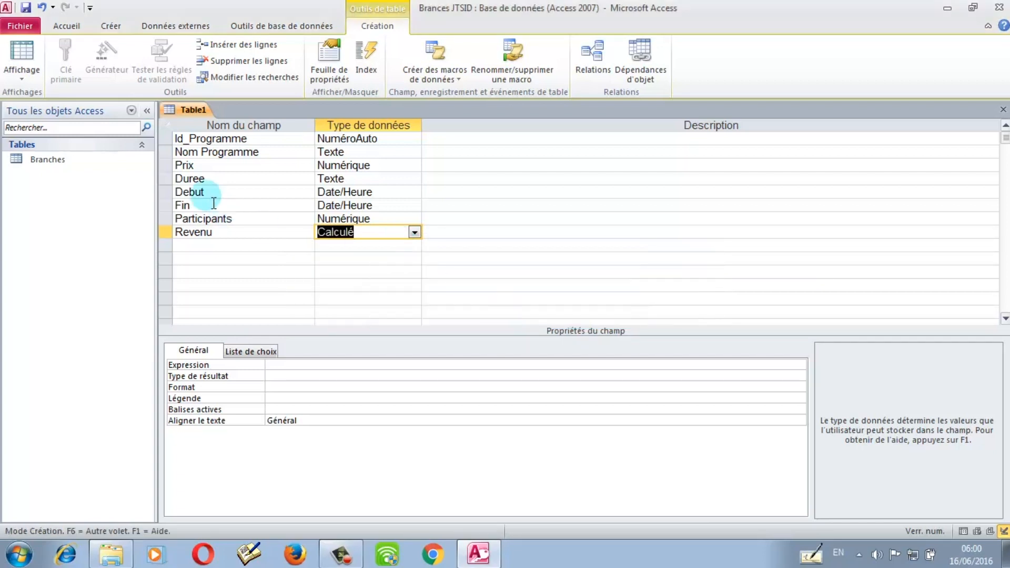
Delete the calculated Revenu field's row from the table design.
click(42, 8)
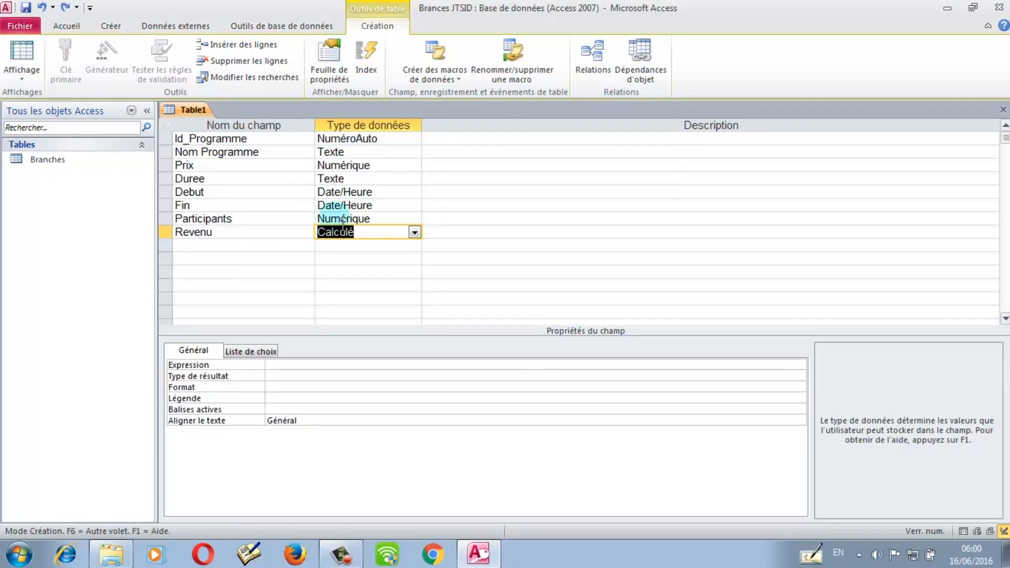
click(167, 234)
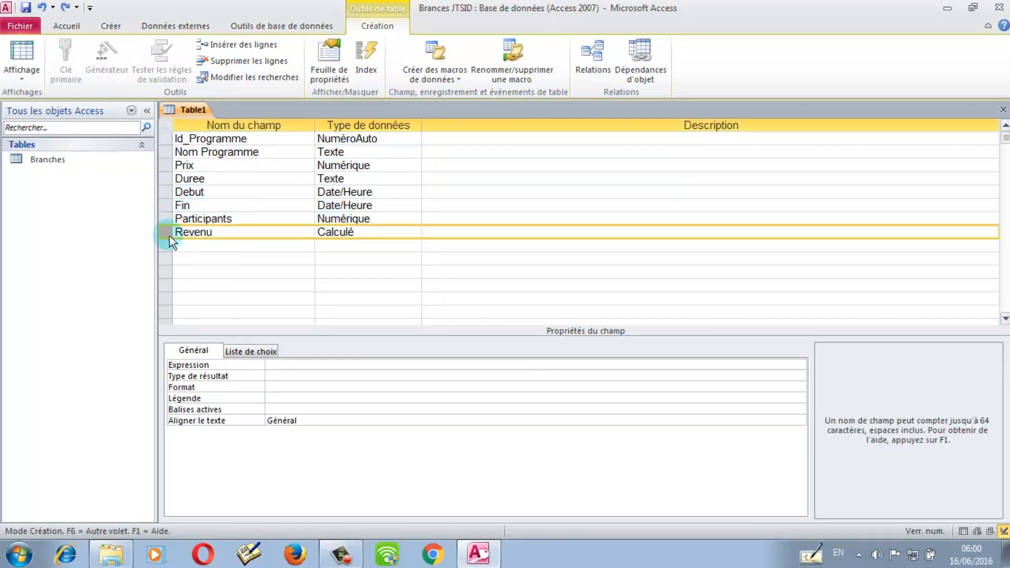
right_click(169, 236)
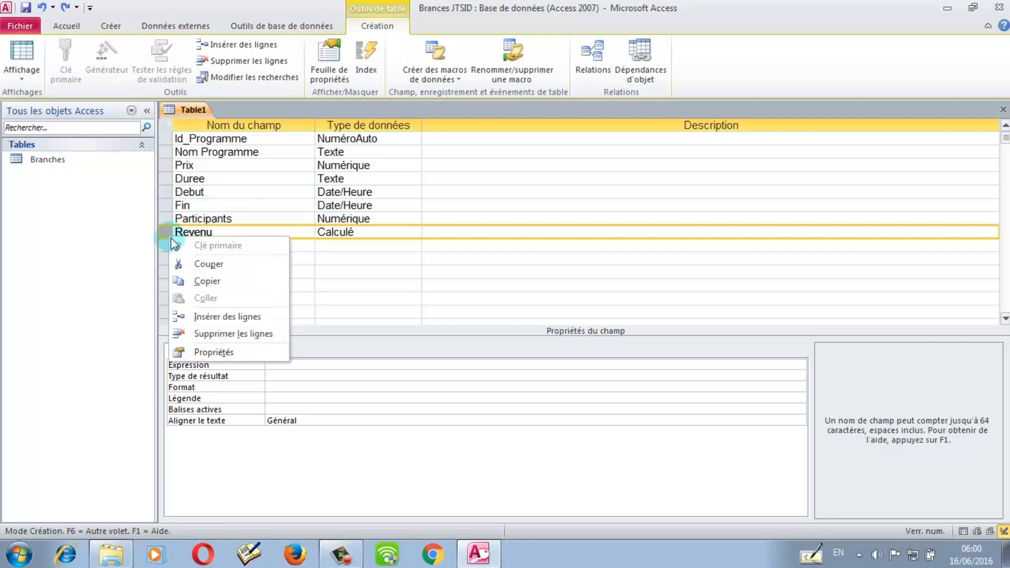
click(224, 334)
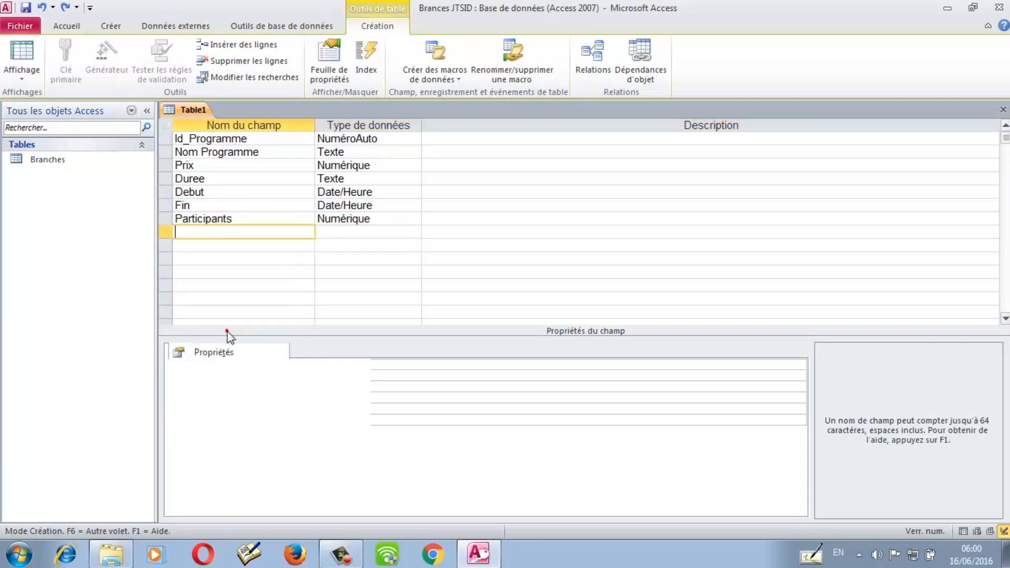
Add a field named Revenu below Participants, dismissing the expression builder without entering an expression.
click(364, 238)
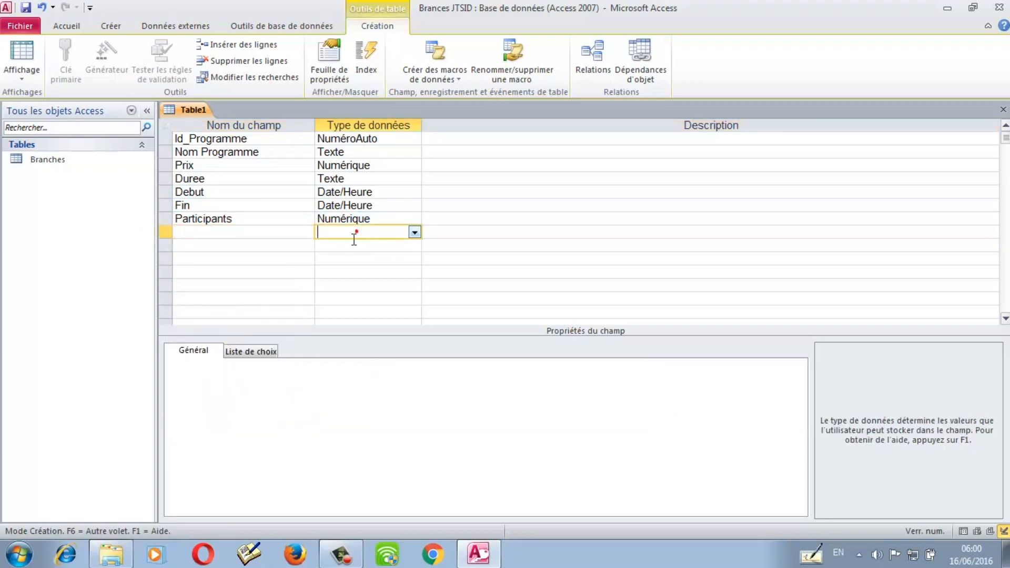
click(298, 241)
text(Reven)
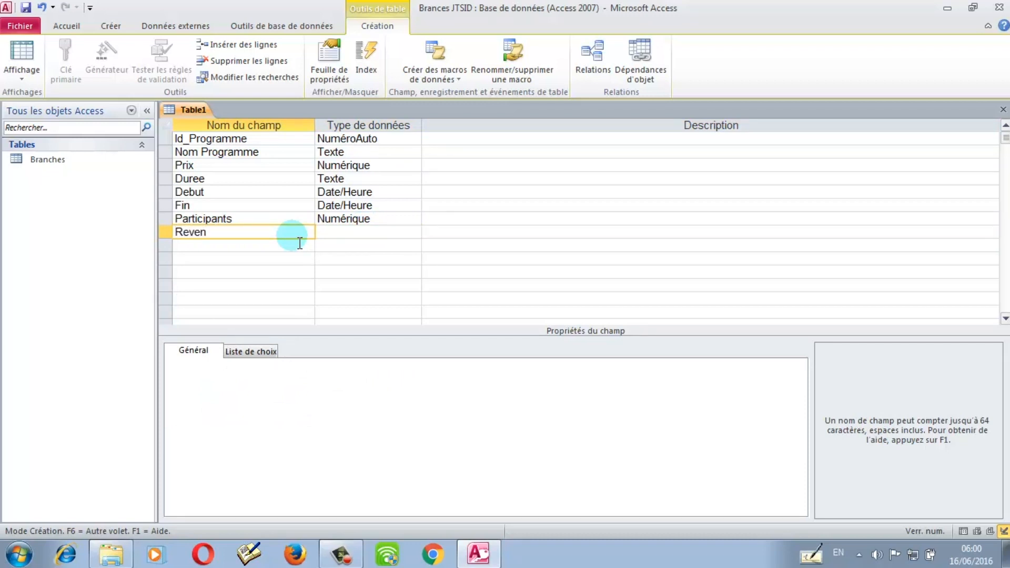
text(u)
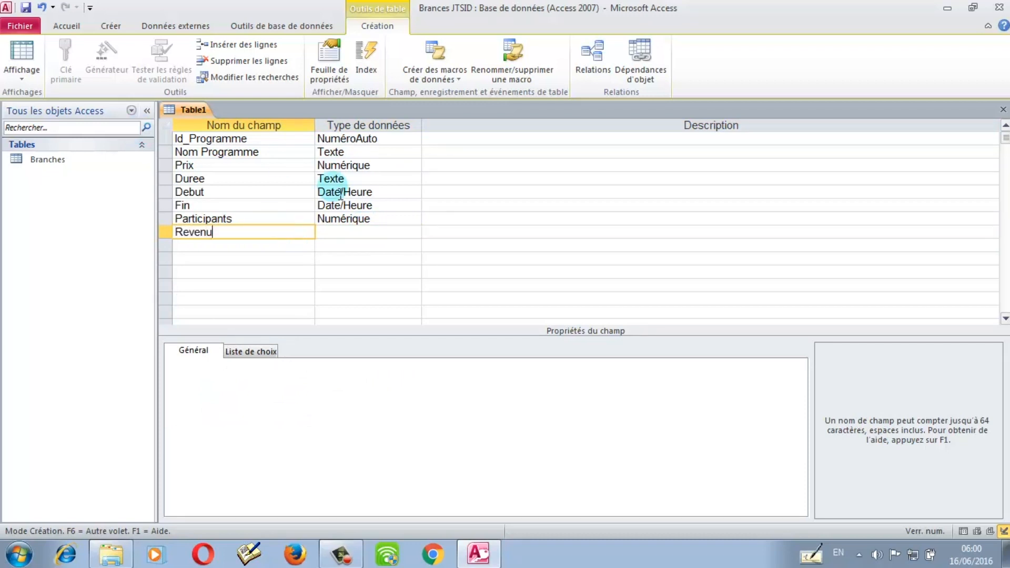
click(370, 237)
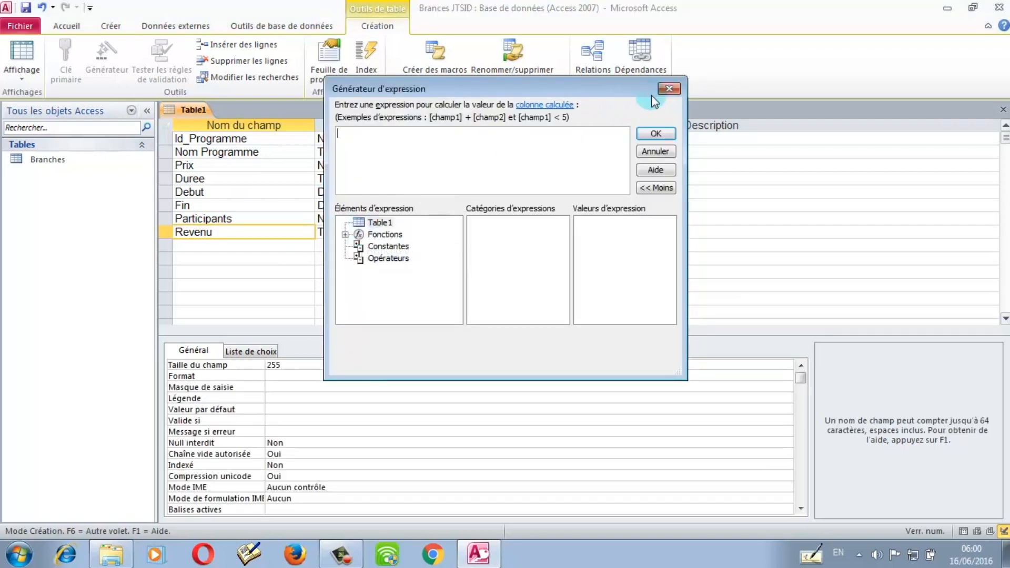
click(669, 89)
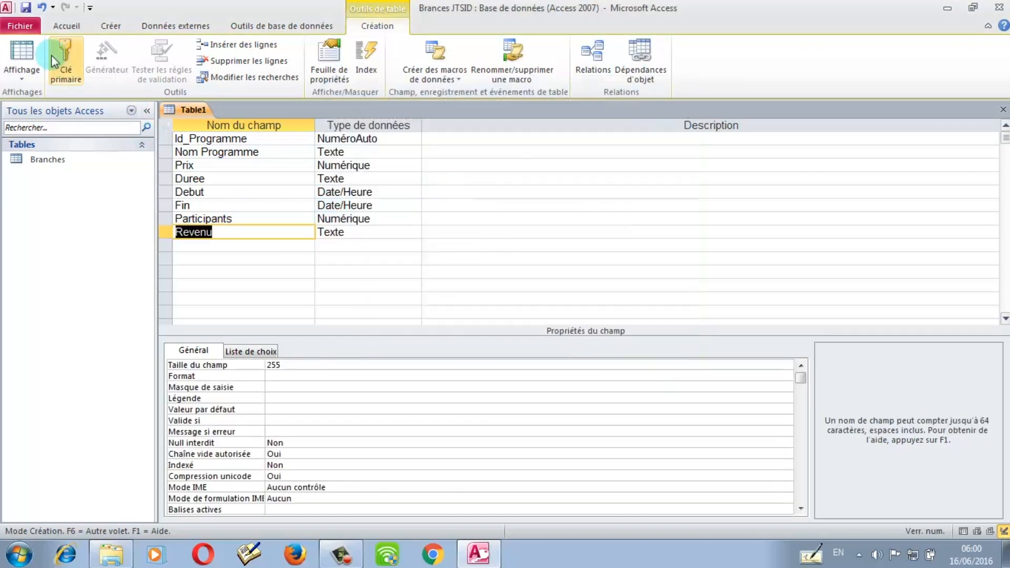
Save the table as Formations without creating a primary key.
click(26, 8)
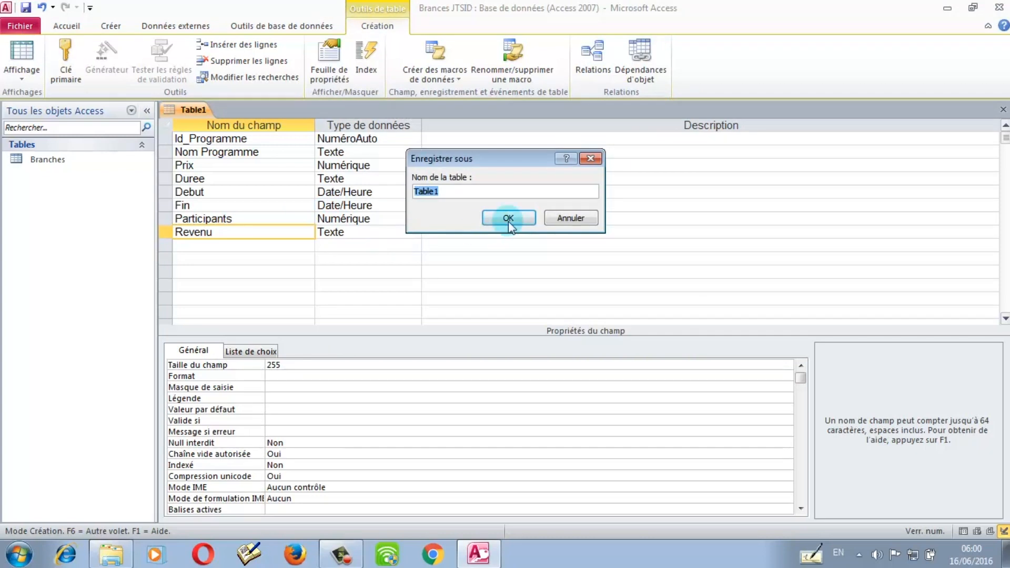
text(Formations)
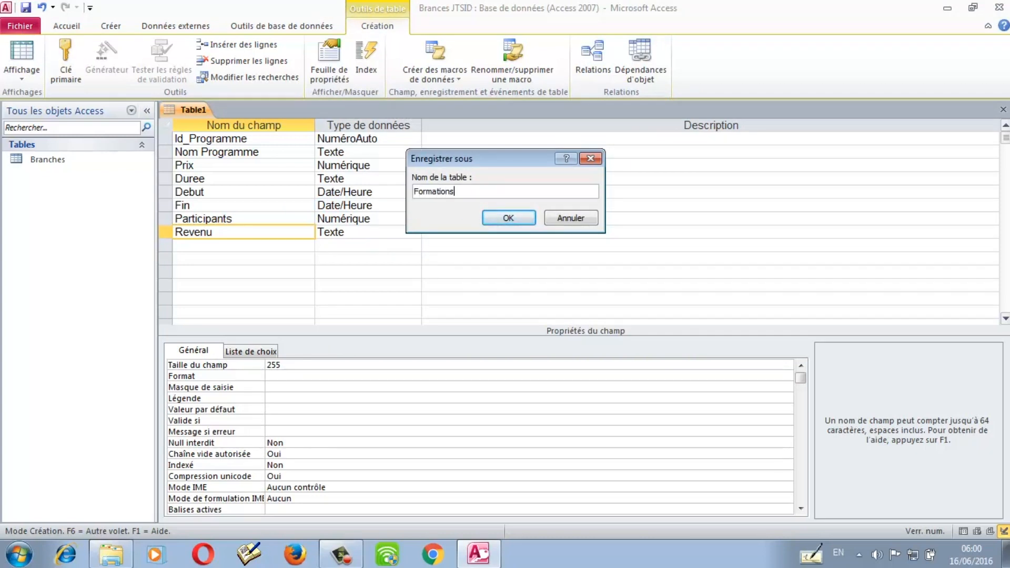
click(486, 216)
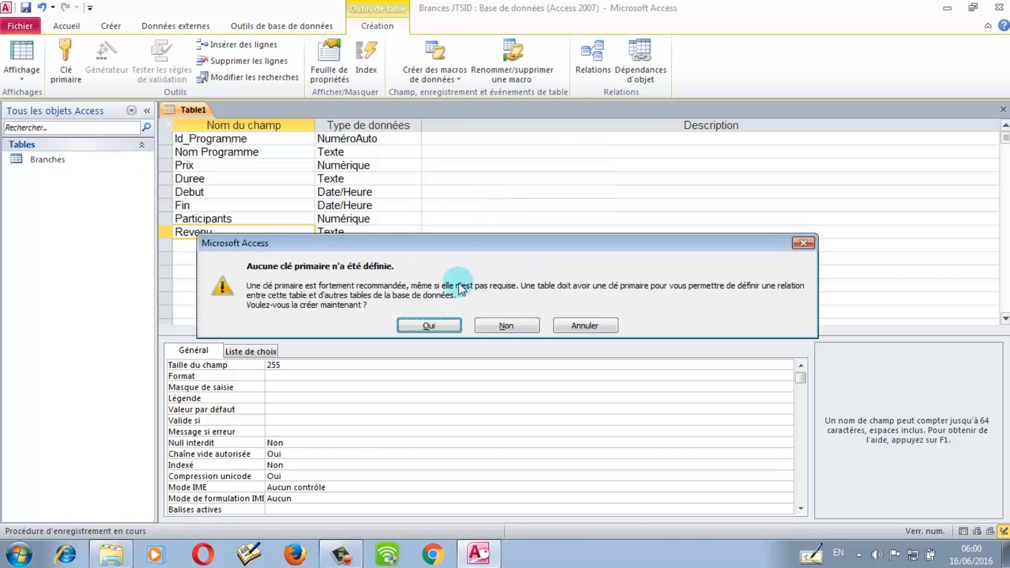
click(507, 326)
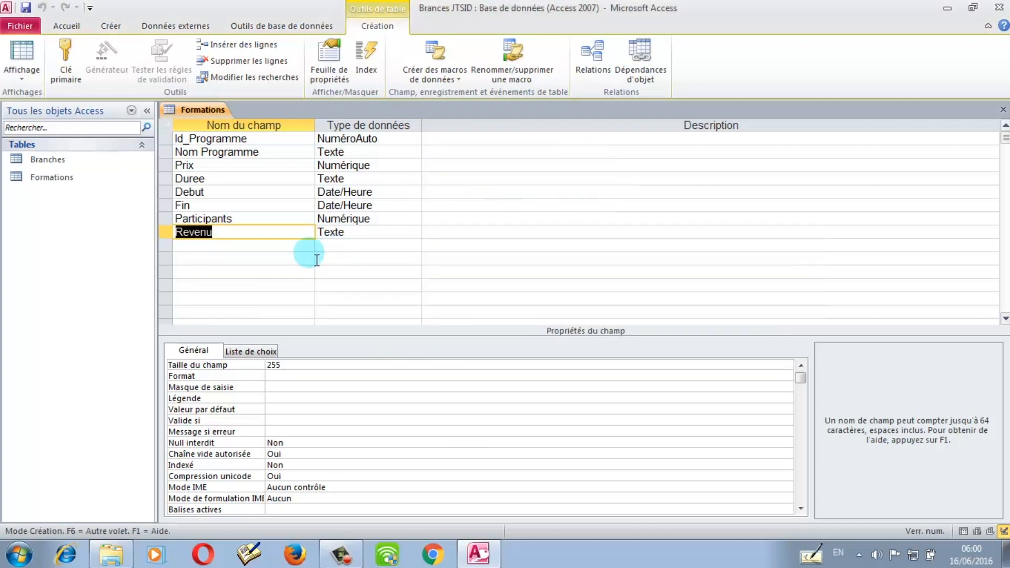
Try to change the Revenu field's data type to Calculé, starting its expression with the Prix field.
click(363, 234)
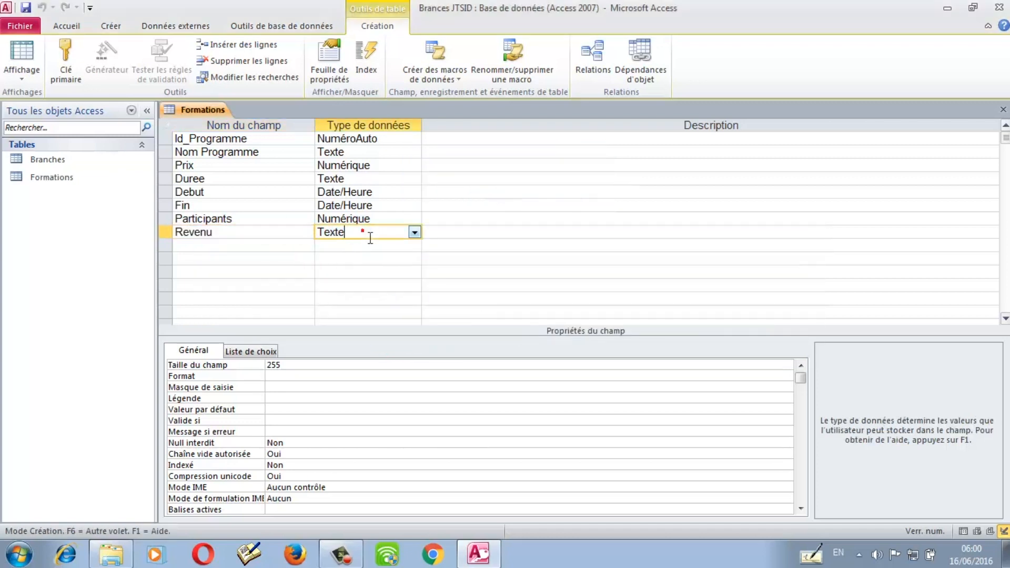
click(415, 232)
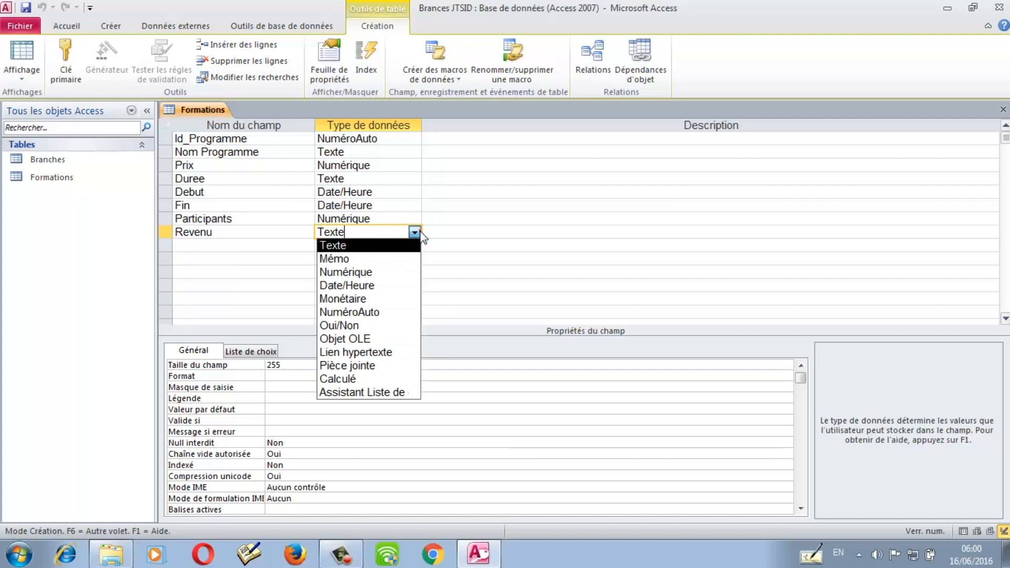
click(364, 377)
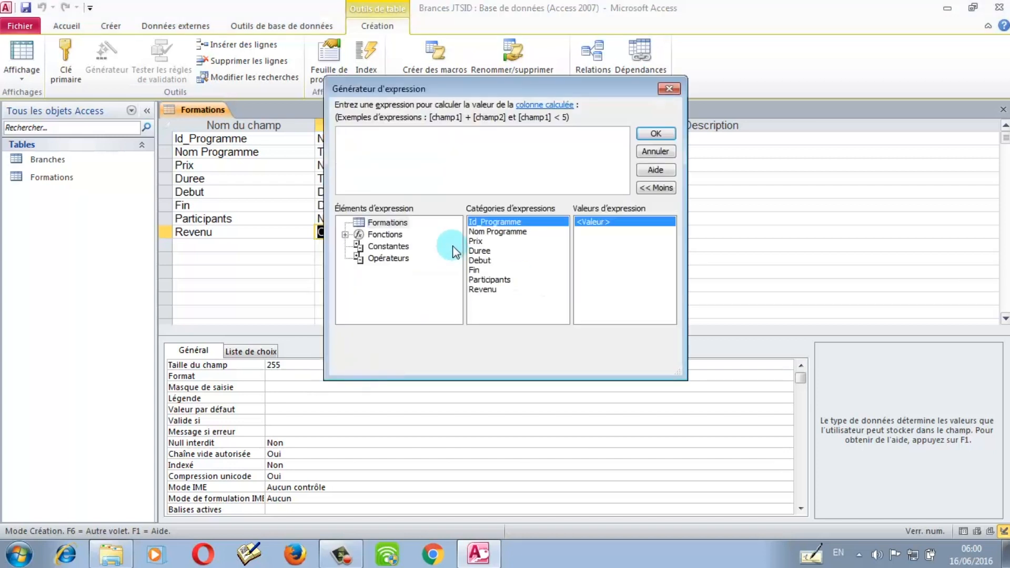
click(373, 225)
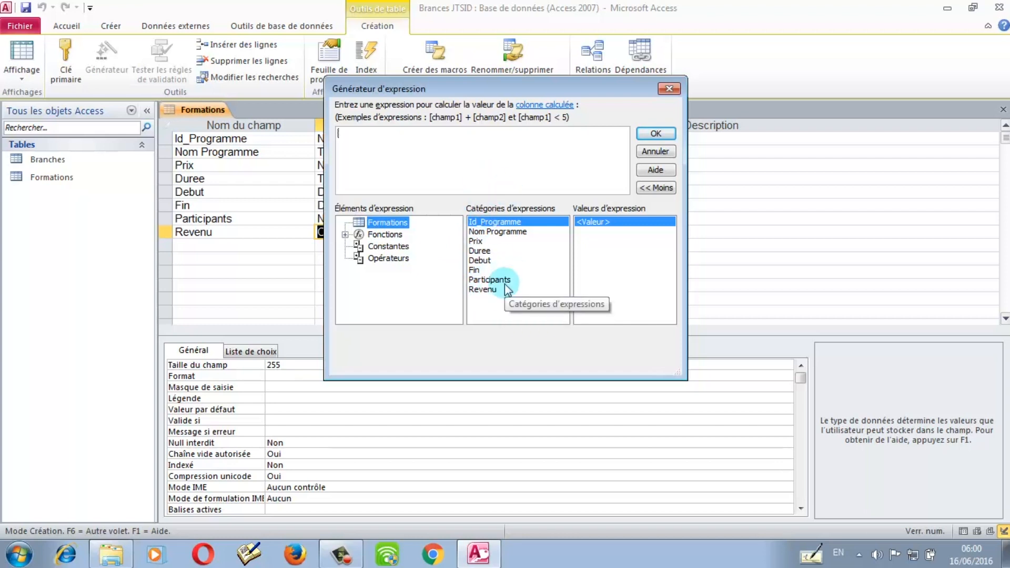
double_click(478, 242)
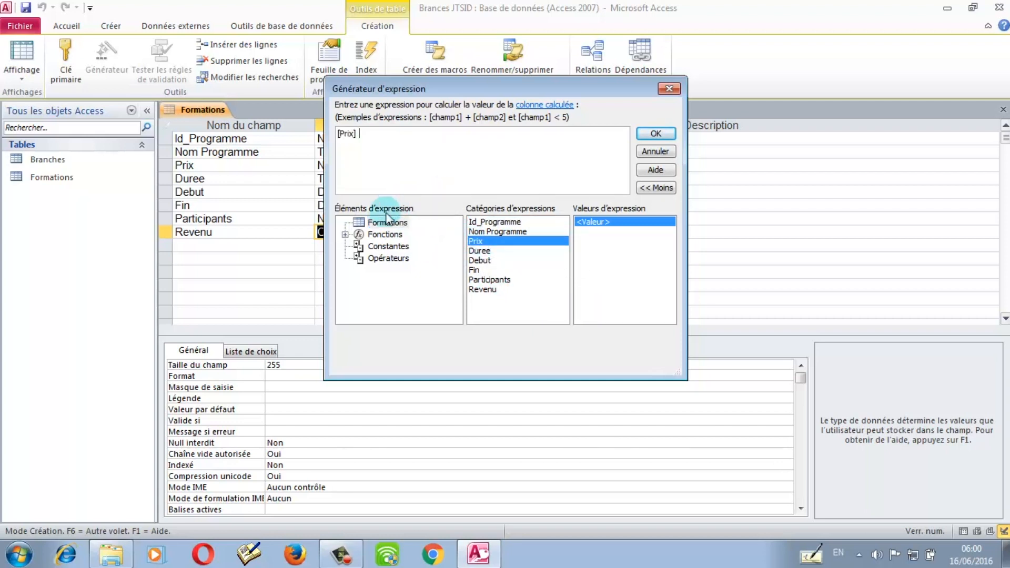
Complete the Revenu expression as [Prix] * [Participants] using the arithmetic multiplication operator, and confirm it.
click(370, 260)
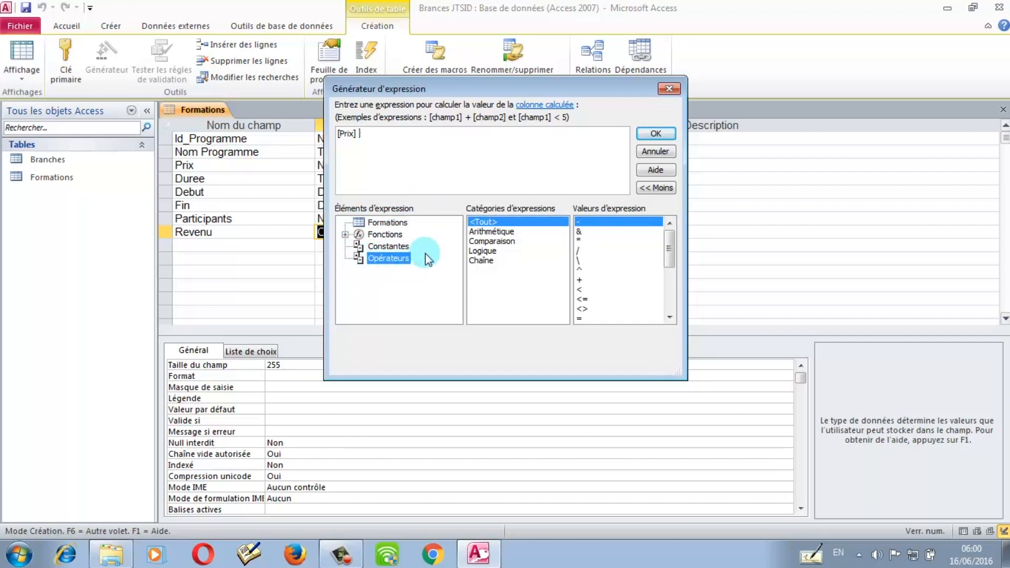
click(487, 232)
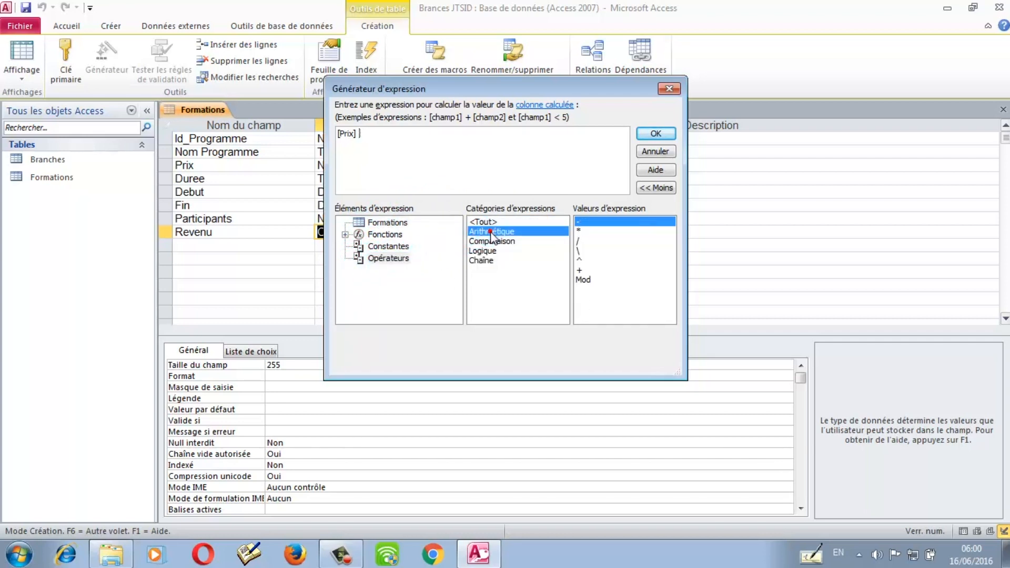
click(580, 232)
double_click(580, 232)
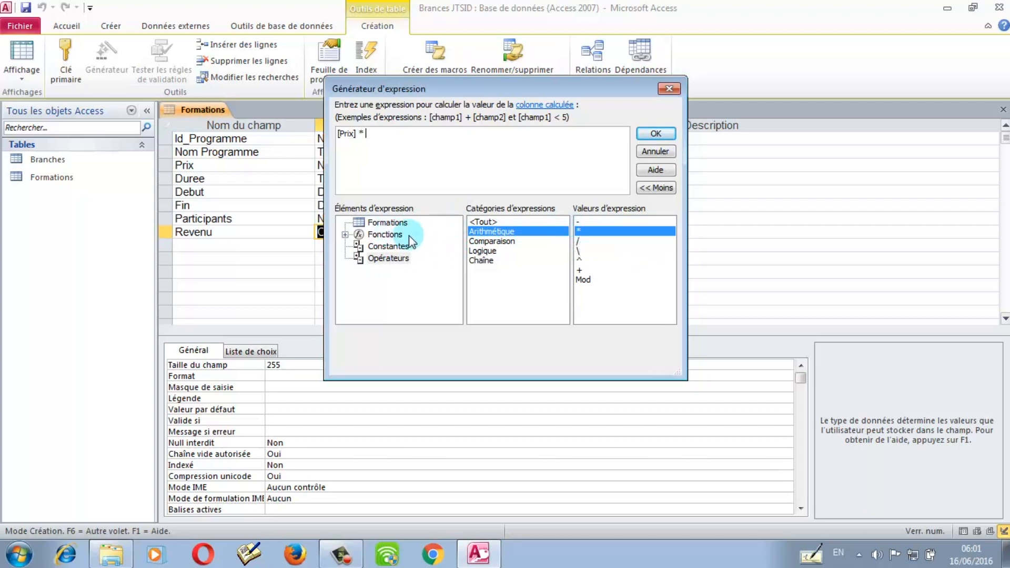
click(377, 221)
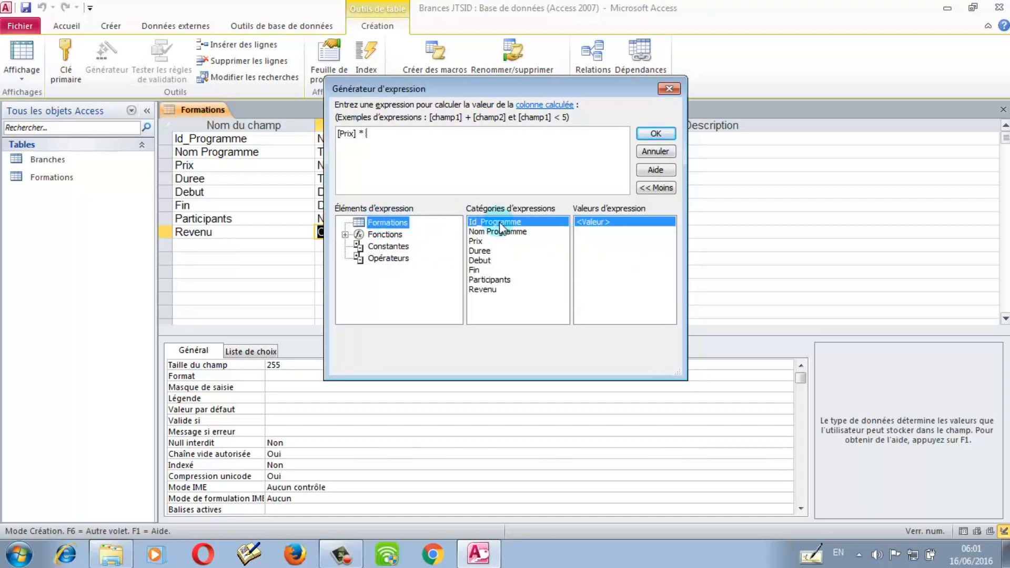
click(482, 280)
double_click(482, 281)
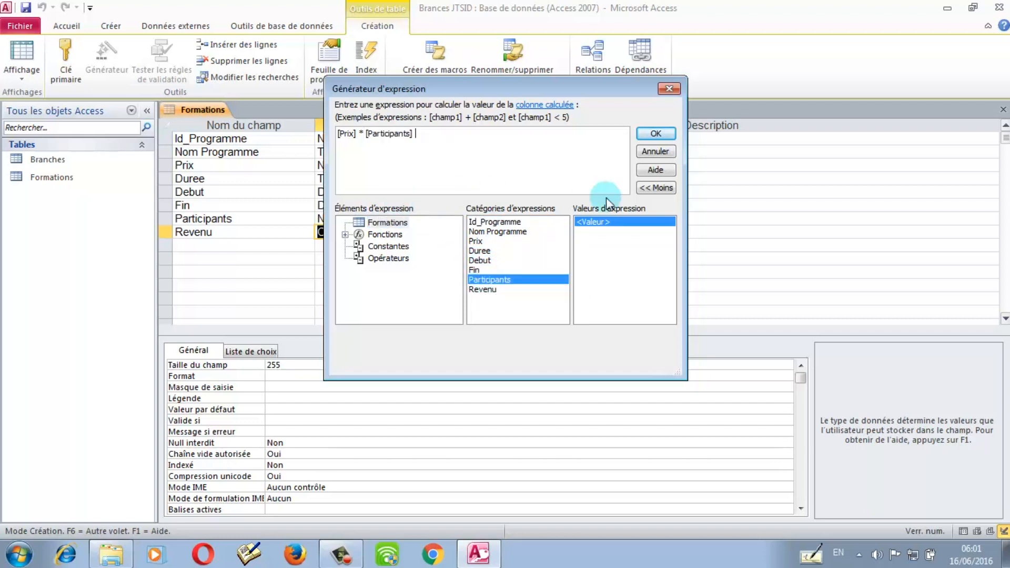
click(654, 134)
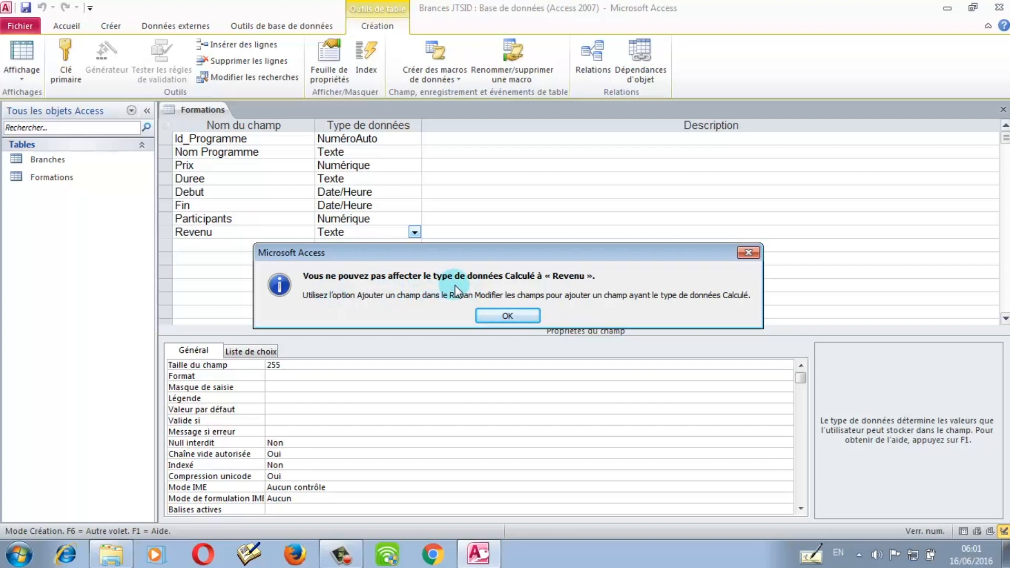
click(519, 315)
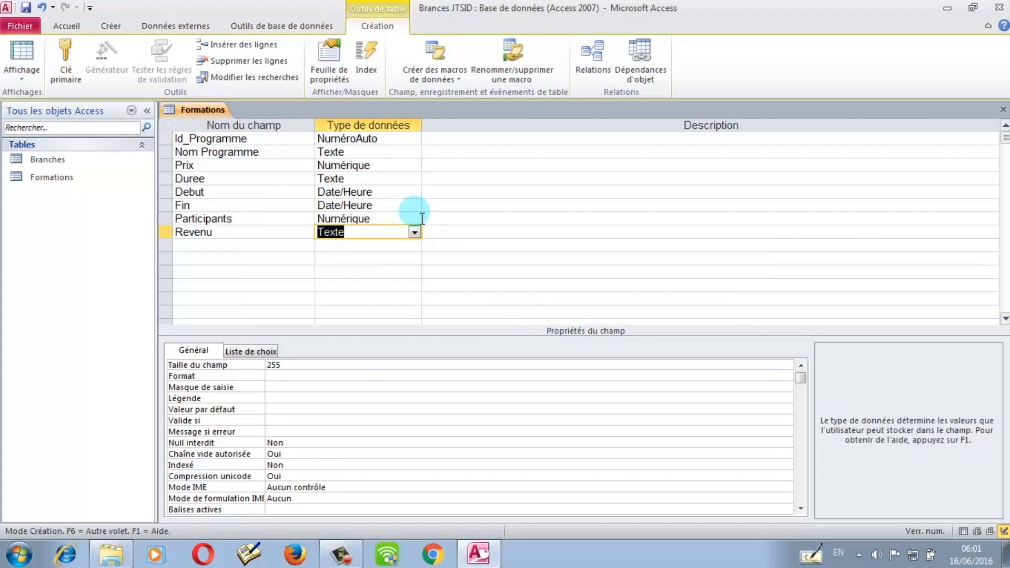
Try again to give the existing Revenu field the Calculé data type, cancelling the expression builder.
click(415, 232)
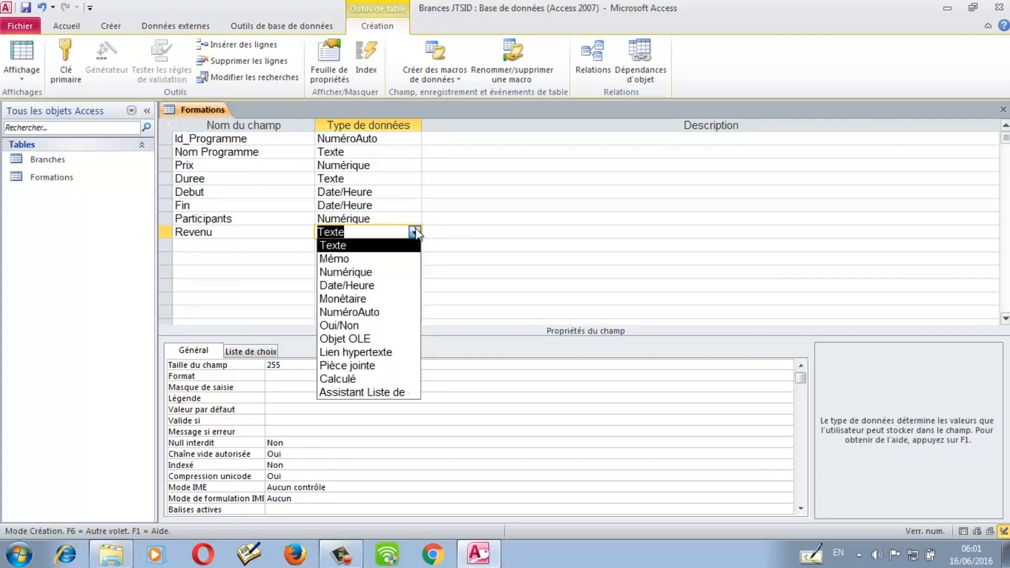
click(372, 379)
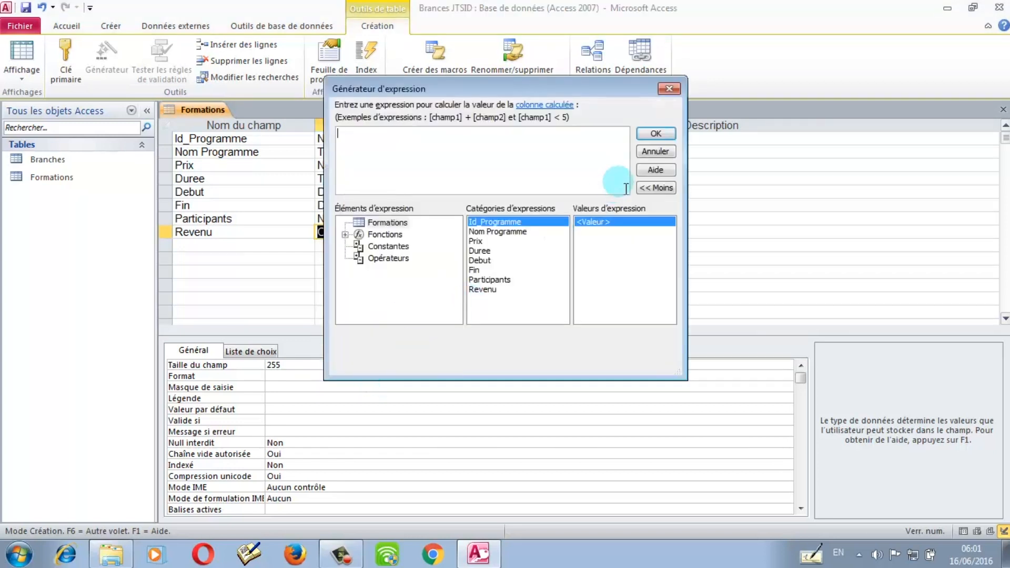
click(644, 156)
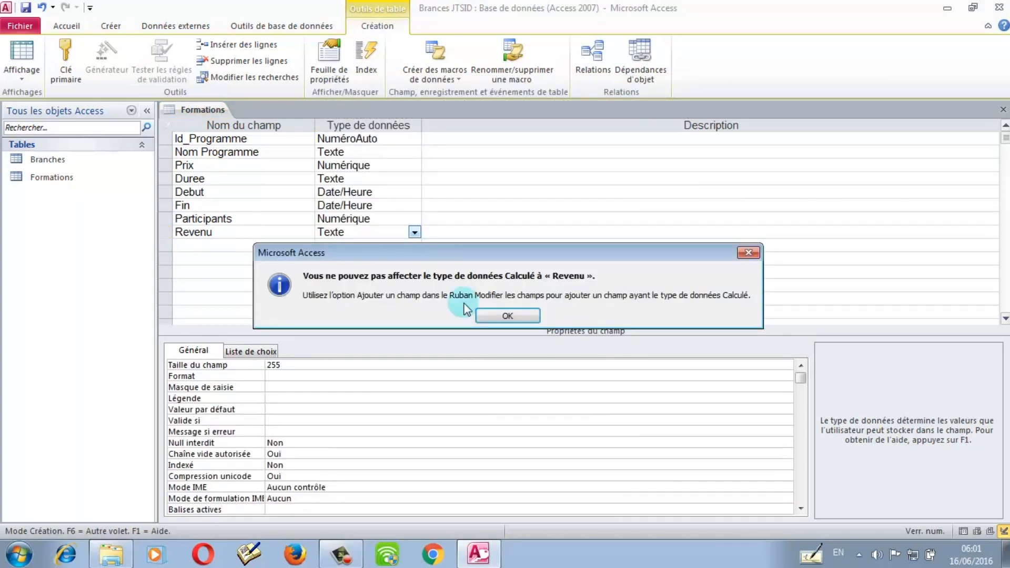
click(507, 314)
click(505, 315)
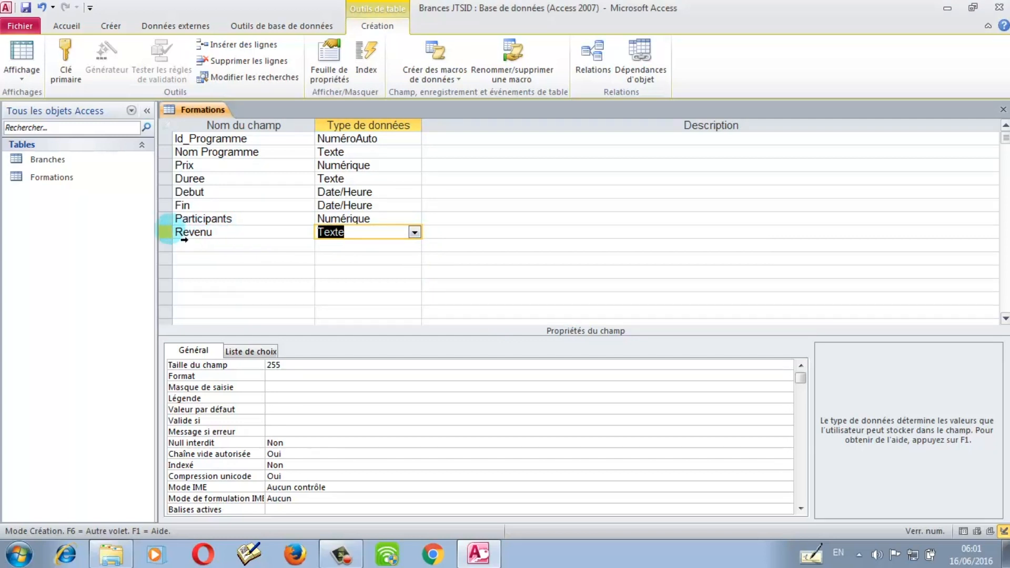
Delete the Revenu field's row from the Formations table design.
click(168, 232)
right_click(168, 232)
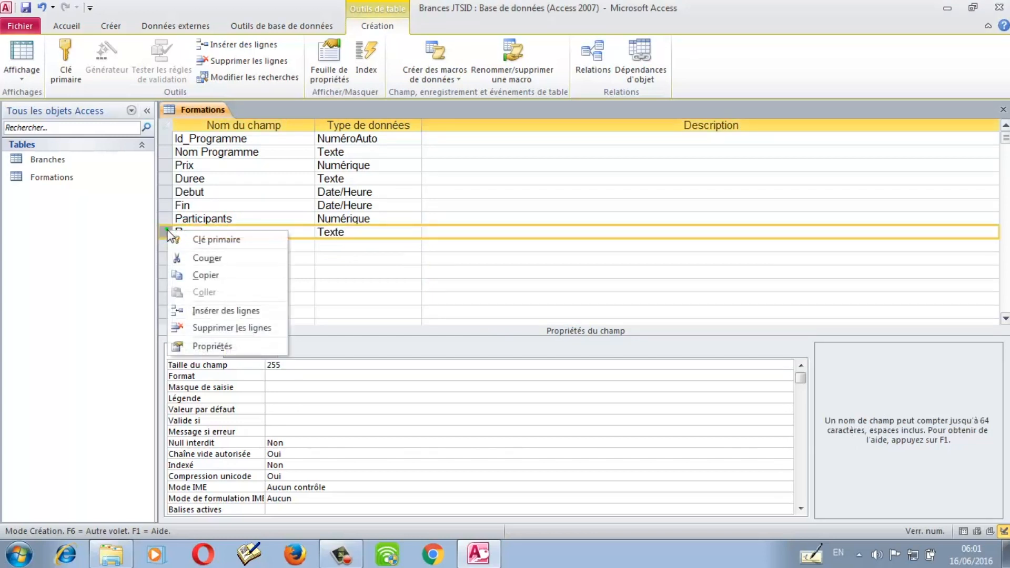
click(301, 231)
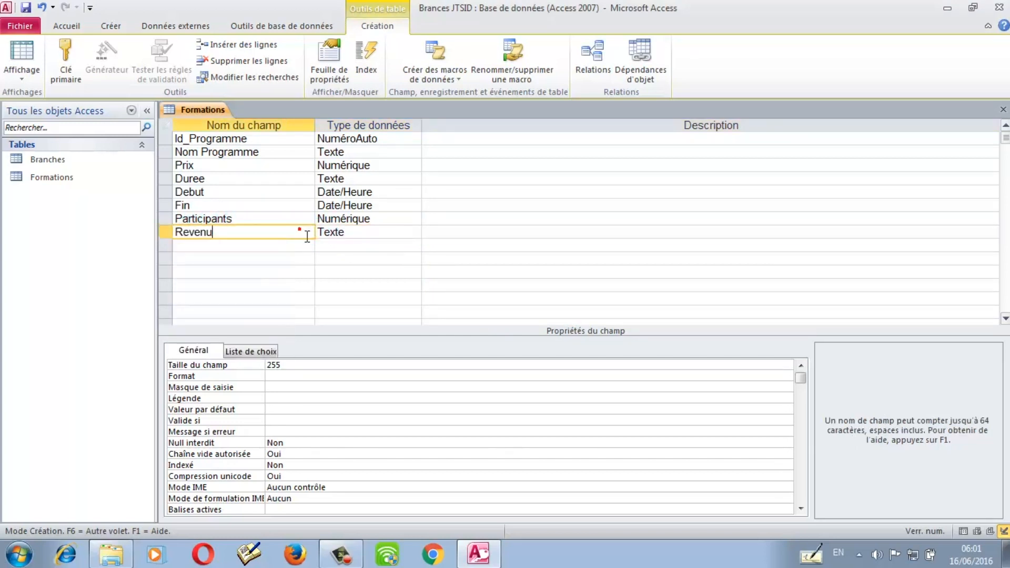
drag(231, 232, 164, 237)
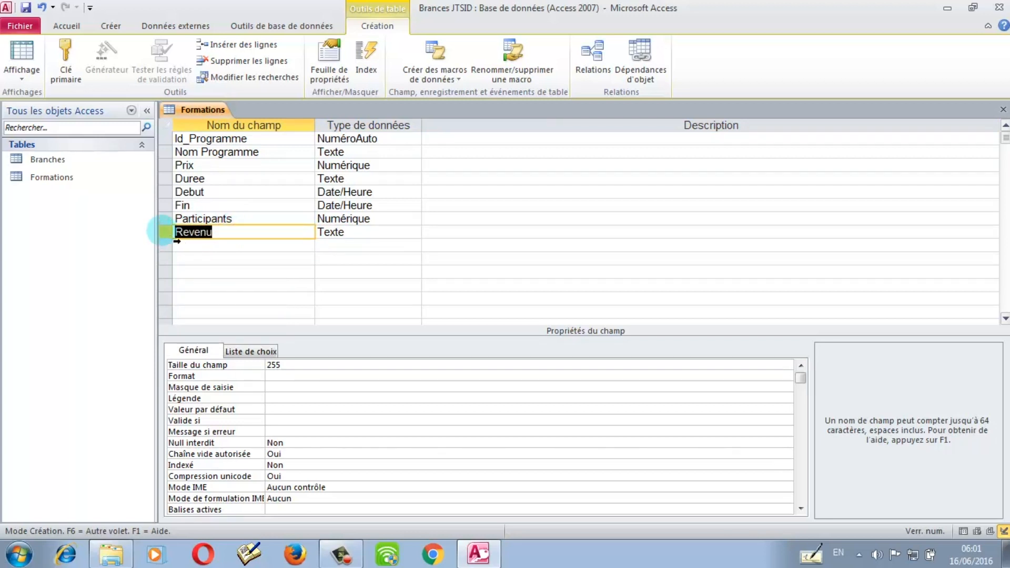
right_click(164, 231)
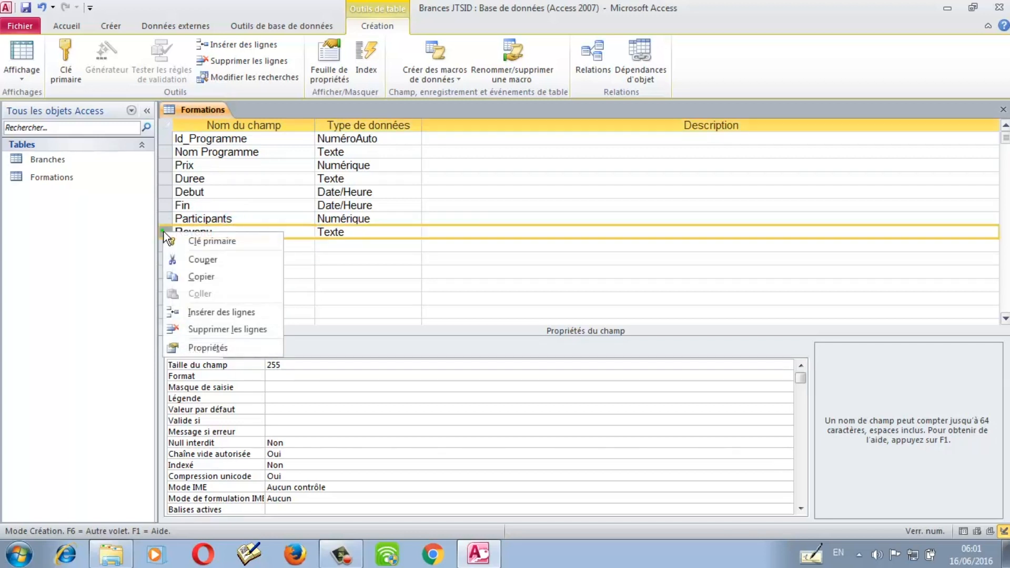
click(217, 328)
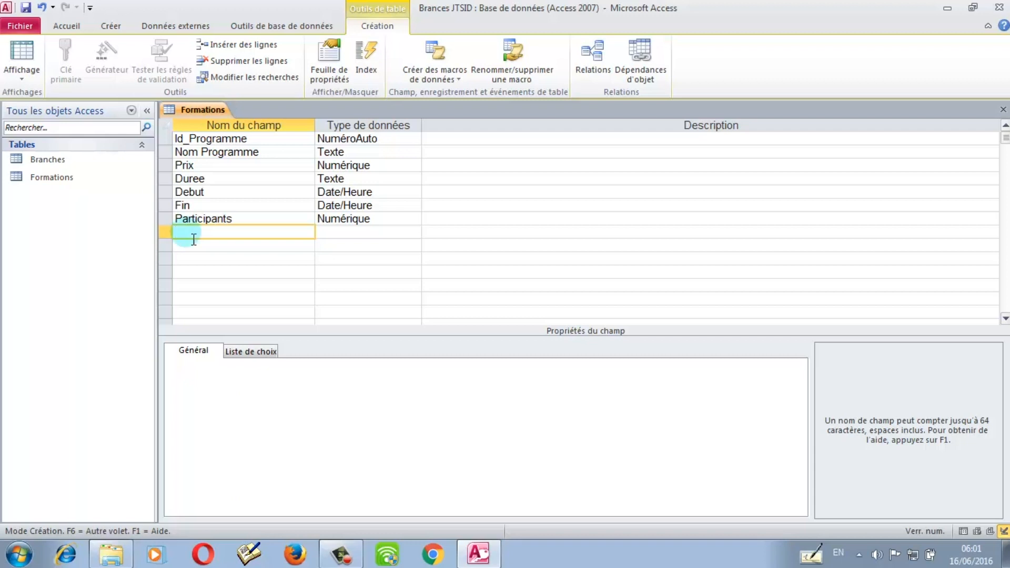
Enter a new field named Revenu in the empty row below Participants.
text(REvenue)
key(BackSpace)
key(BackSpace)
key(BackSpace)
key(BackSpace)
key(BackSpace)
key(BackSpace)
text(evenu)
Set the data type of the new Revenu field in the Formations table to Calculé.
click(331, 235)
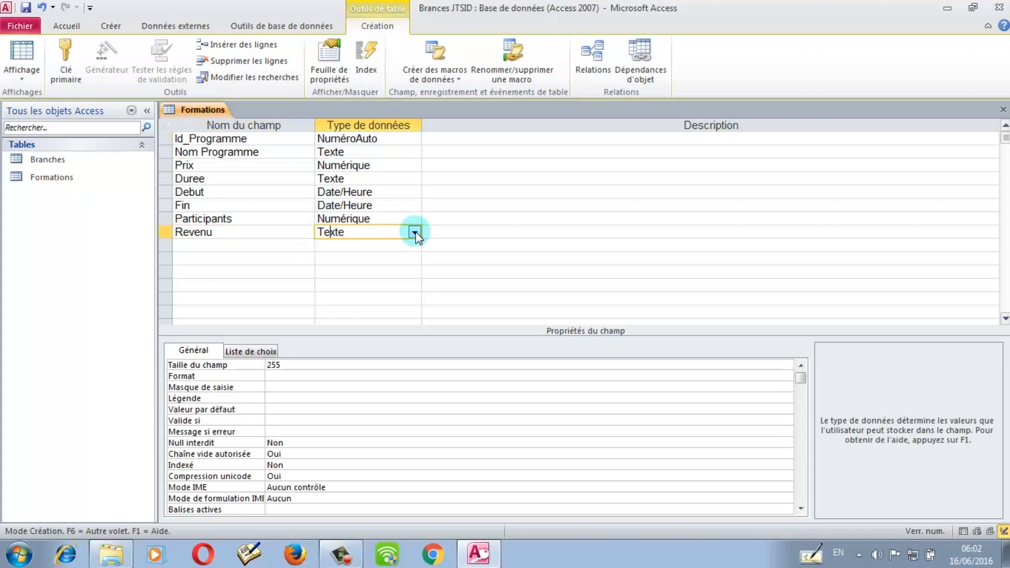
click(415, 233)
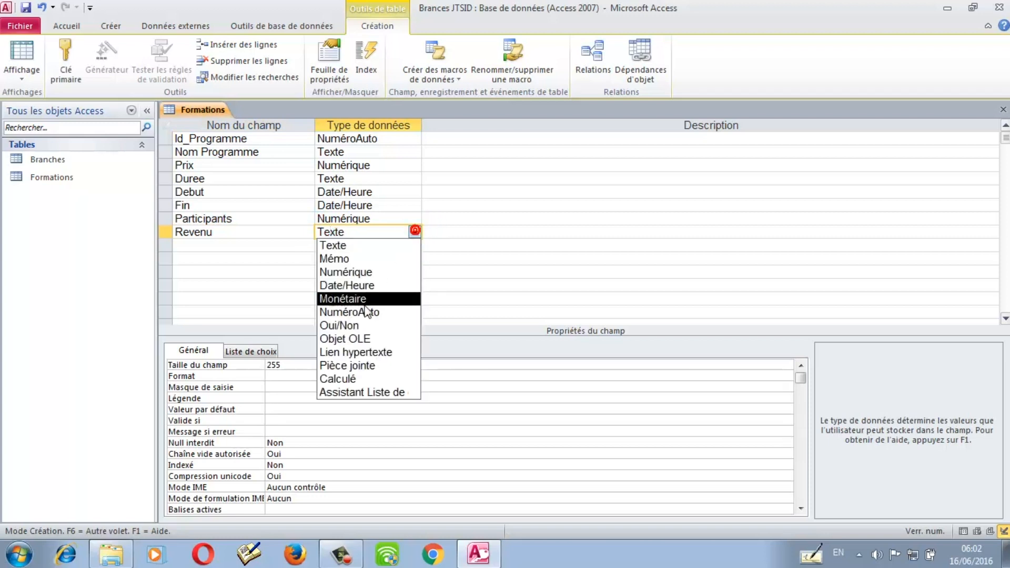
click(358, 377)
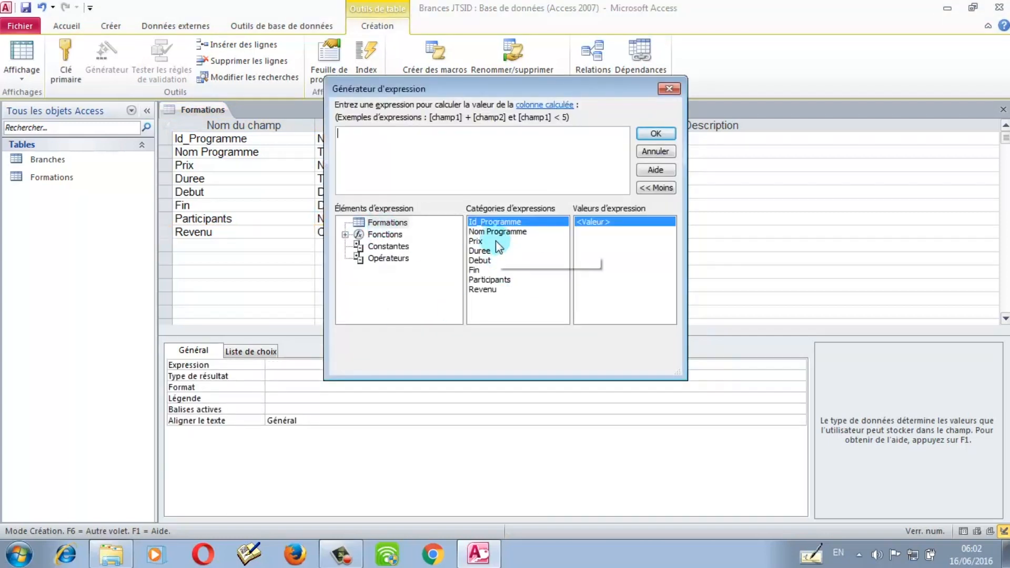
Build the Revenu expression [Prix] * [Participants] from the table's fields and the arithmetic multiplication operator, confirm it and save the table.
double_click(482, 244)
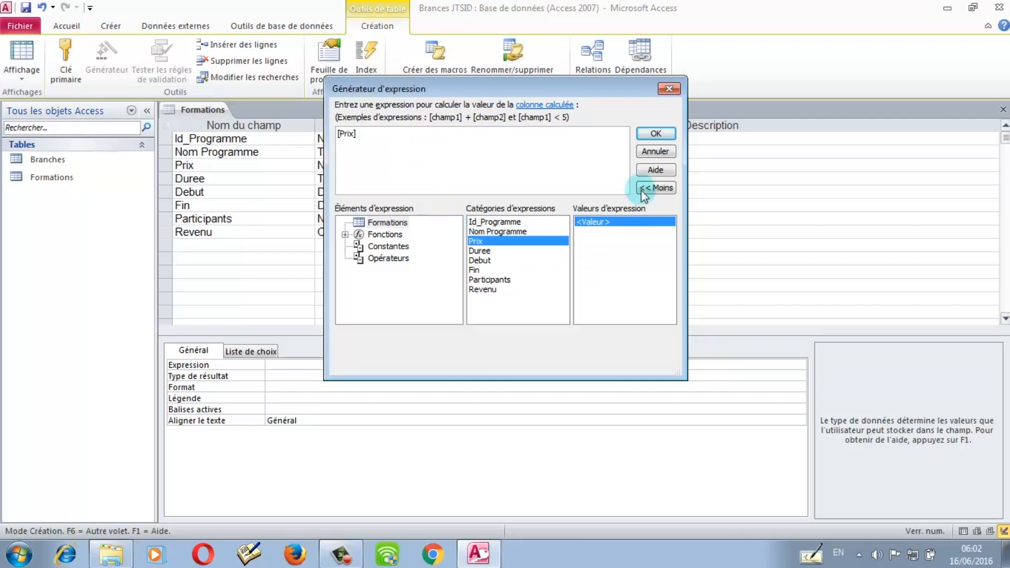
click(383, 257)
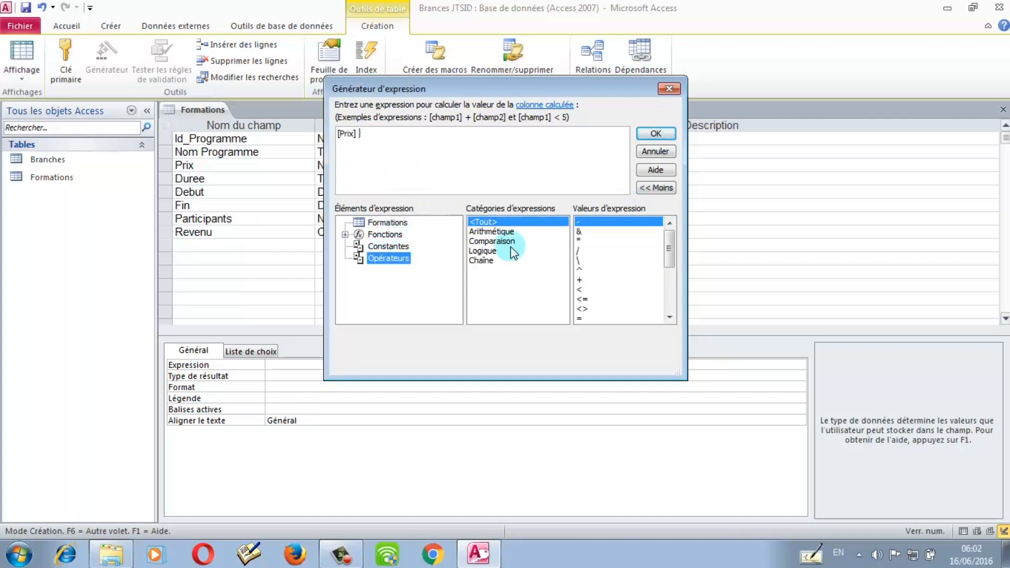
click(494, 232)
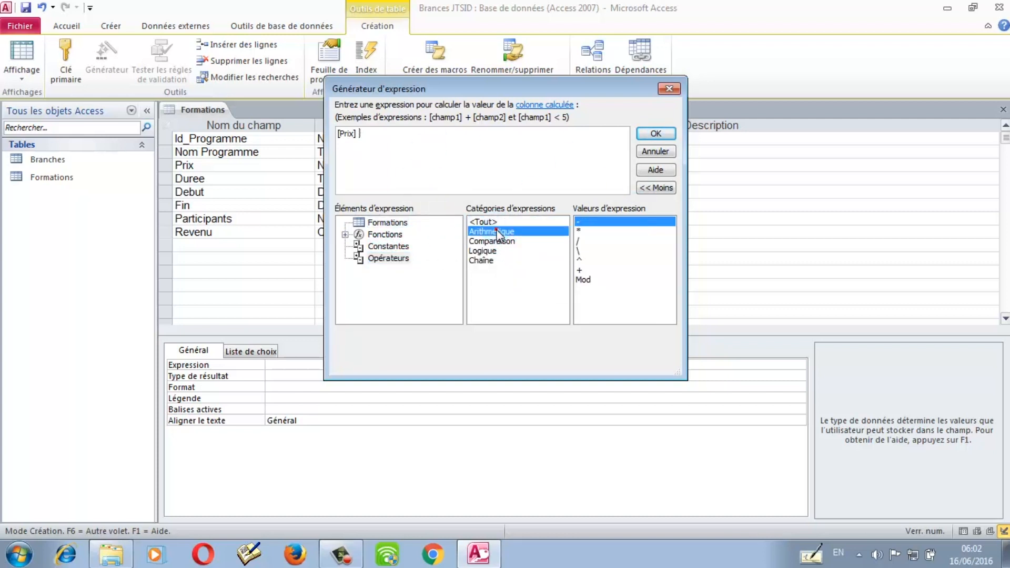
click(581, 232)
double_click(582, 232)
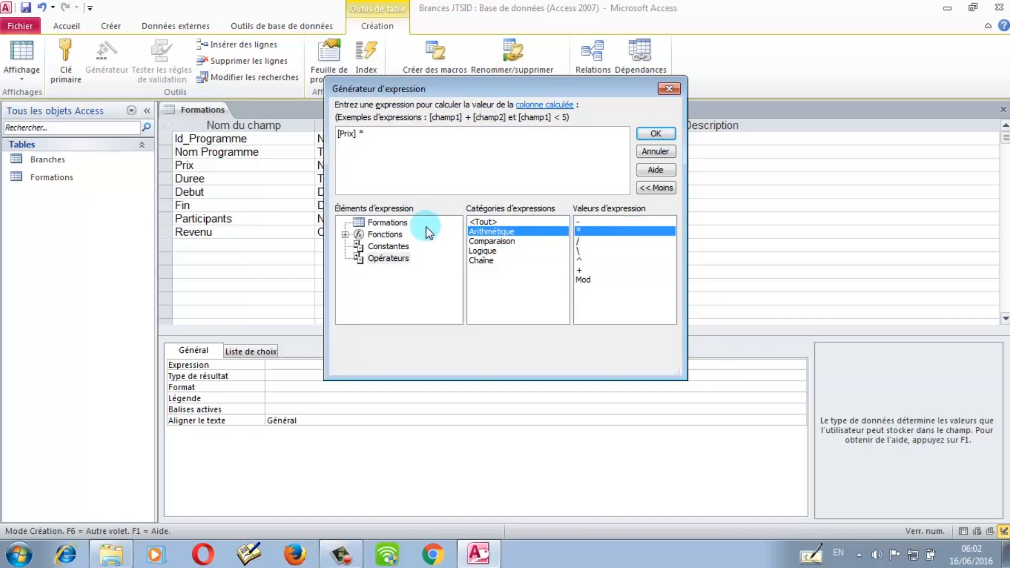
click(383, 224)
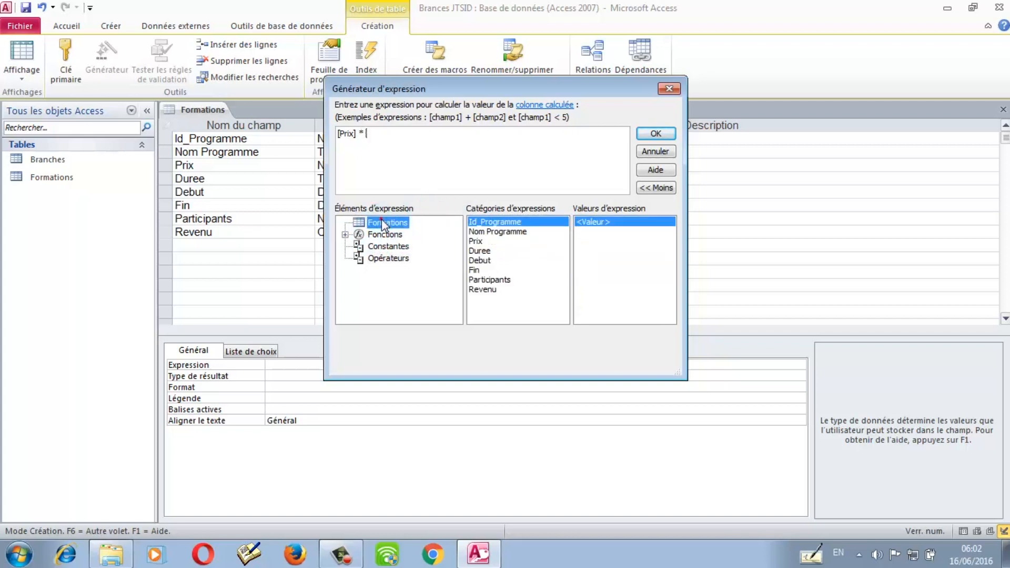
click(483, 281)
double_click(483, 283)
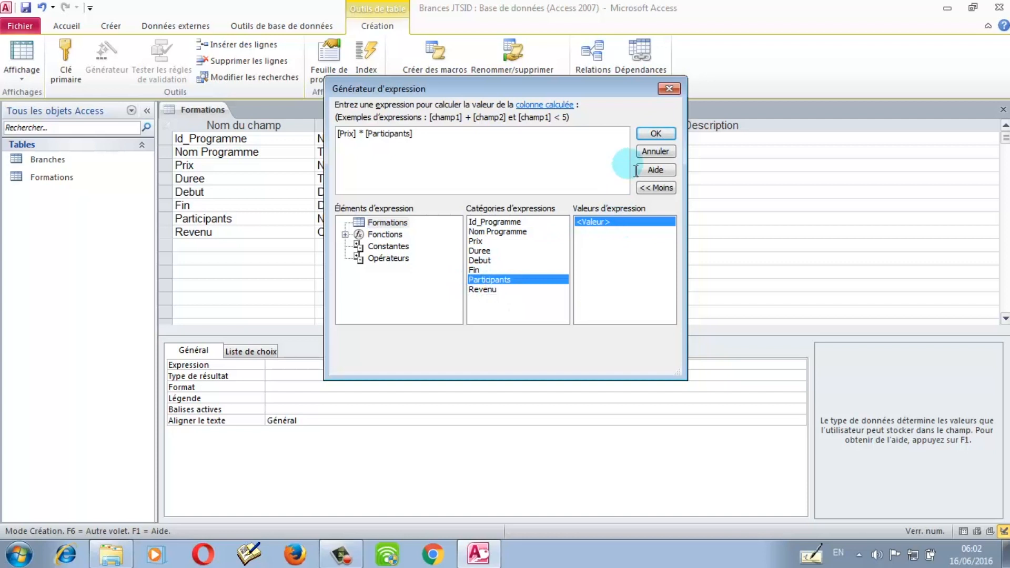
click(653, 133)
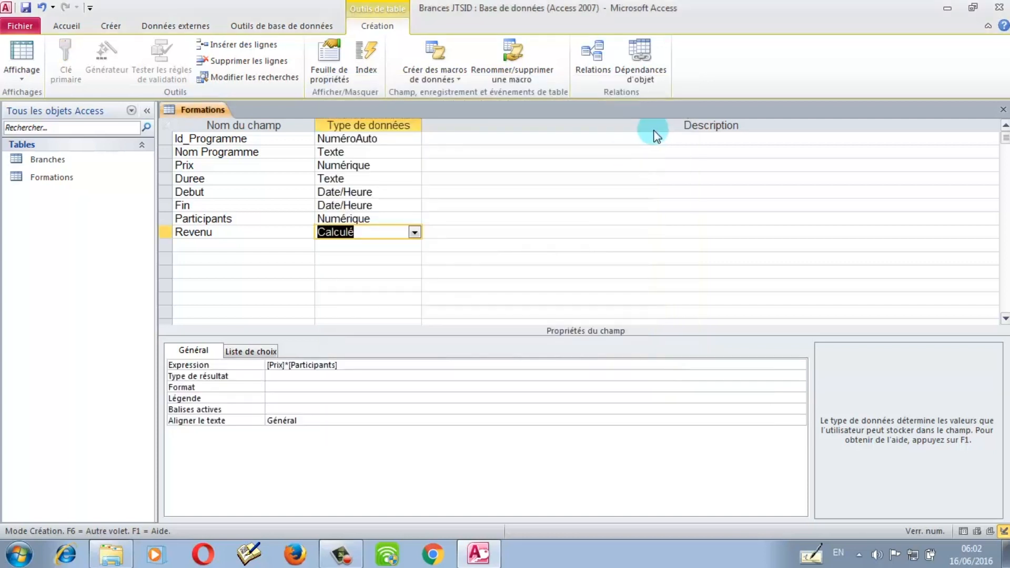
click(29, 12)
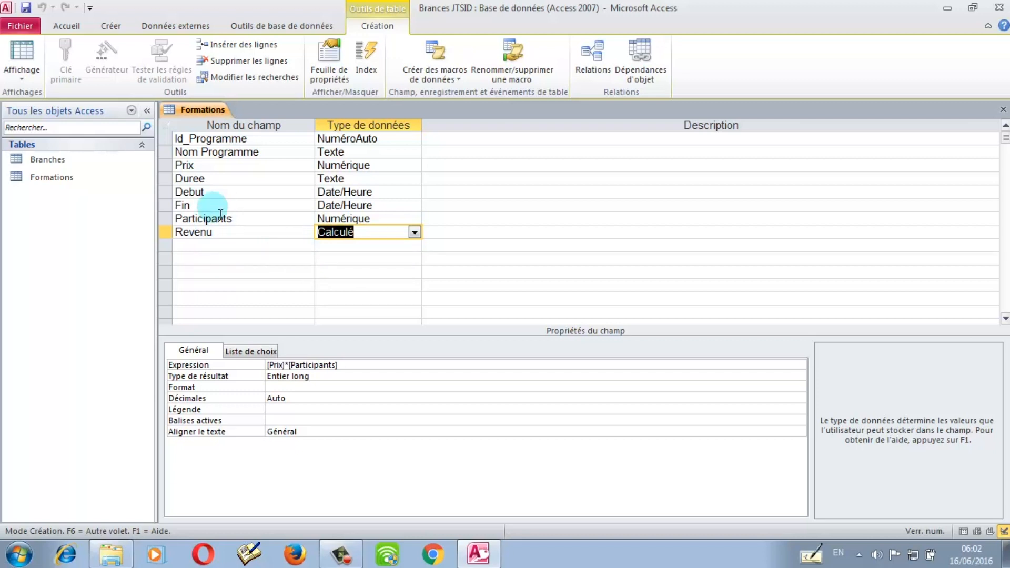
Make Id_Programme the primary key of the Formations table, then save and close the table.
click(167, 138)
click(63, 67)
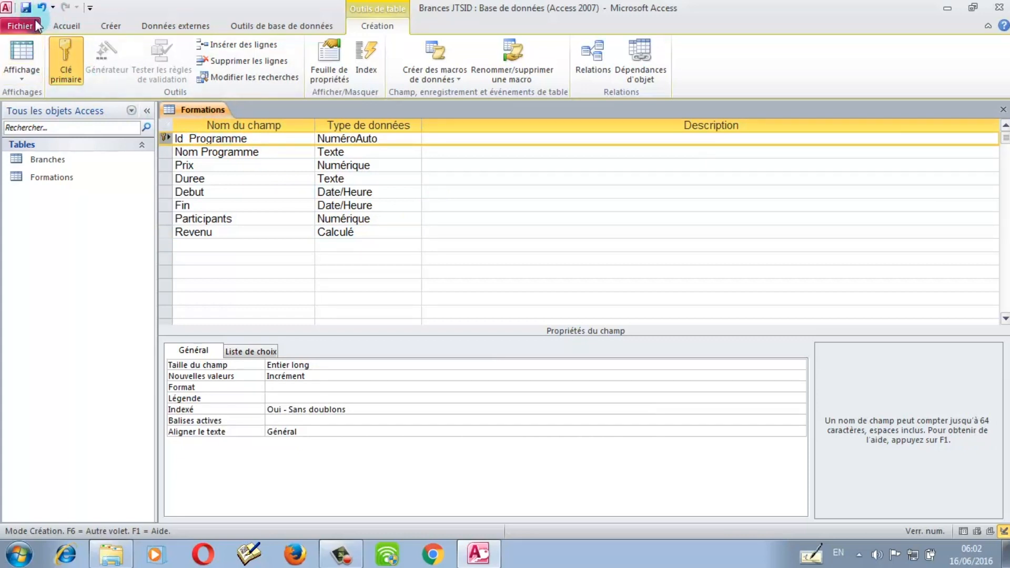
click(26, 8)
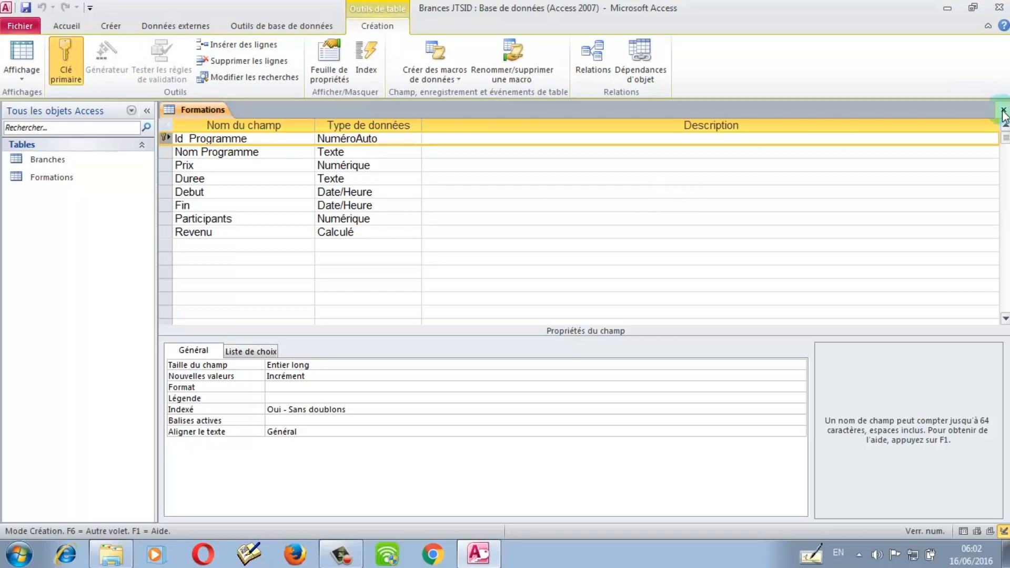
click(1003, 110)
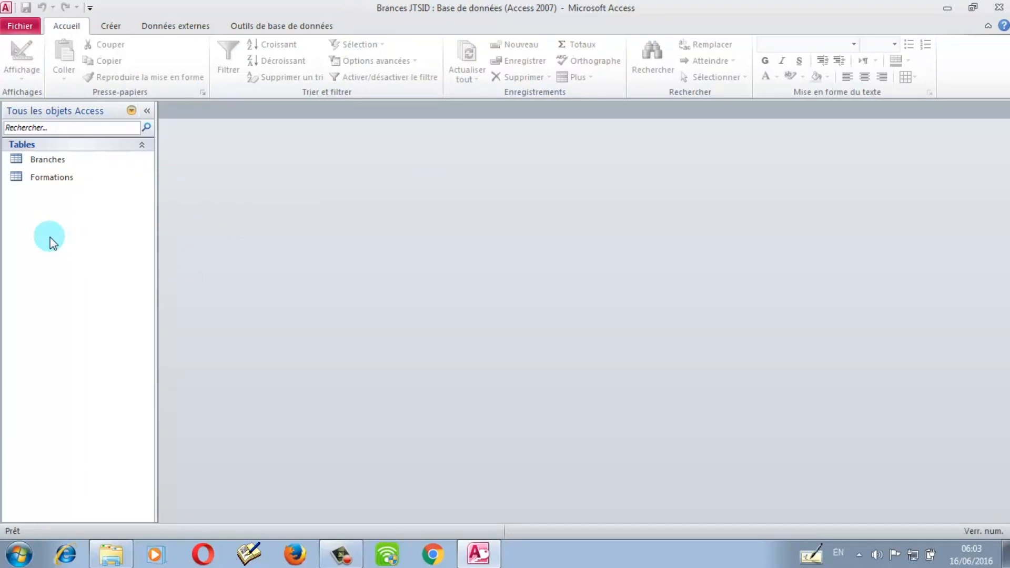
Open the Formations table, enter a record with Prix 50000 and Participants 9, and close the table.
double_click(58, 178)
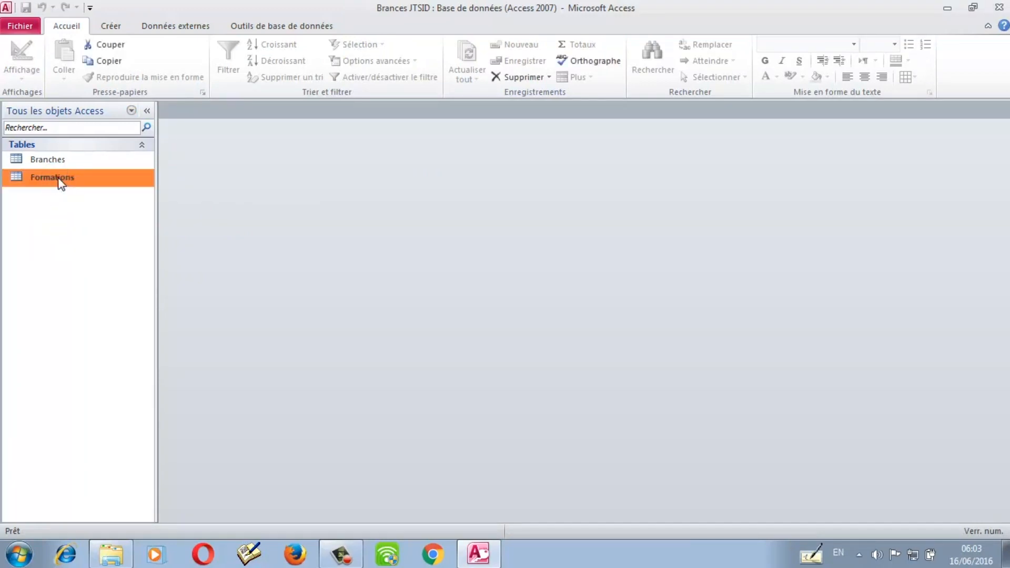
click(713, 143)
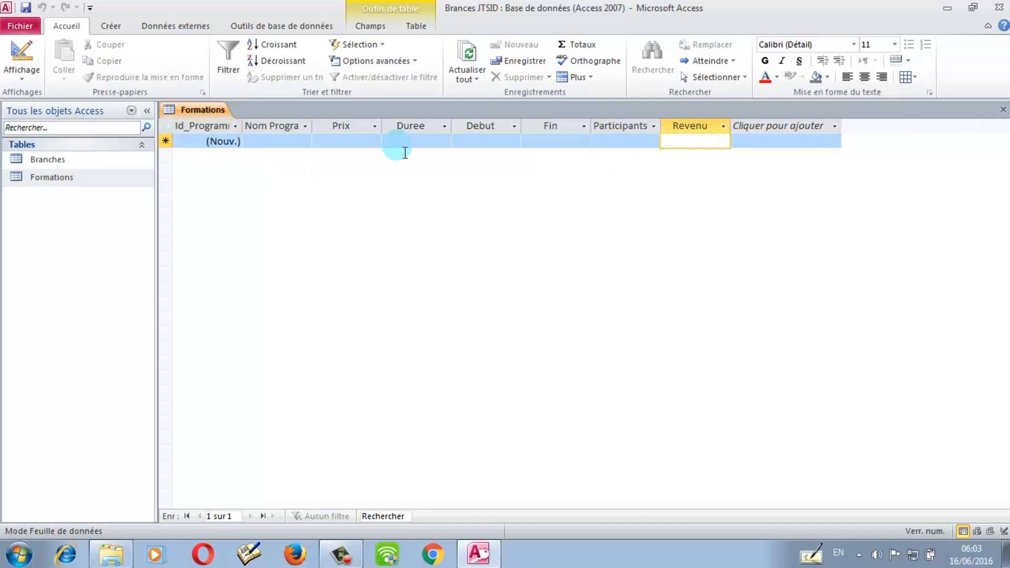
click(353, 148)
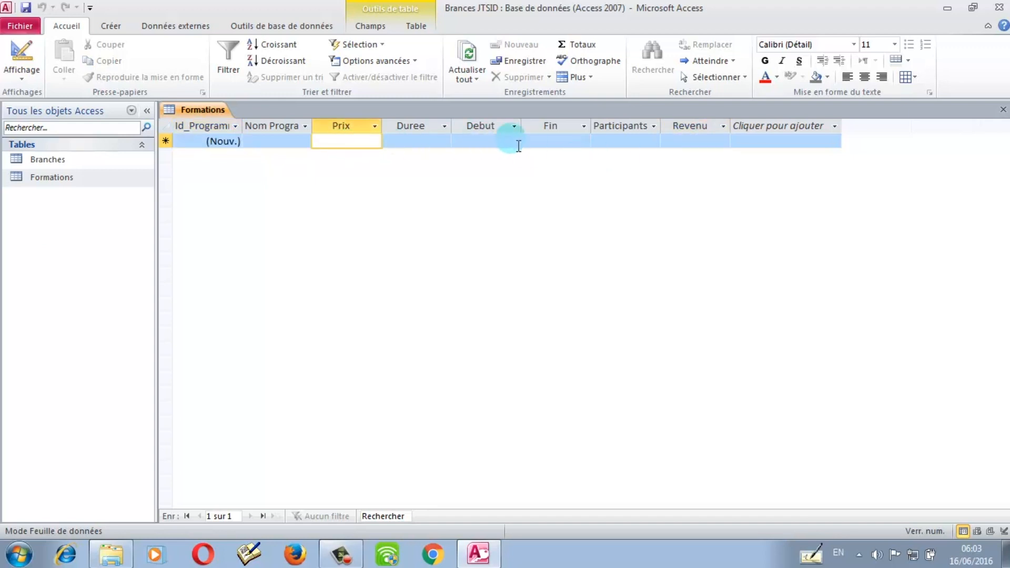
click(637, 141)
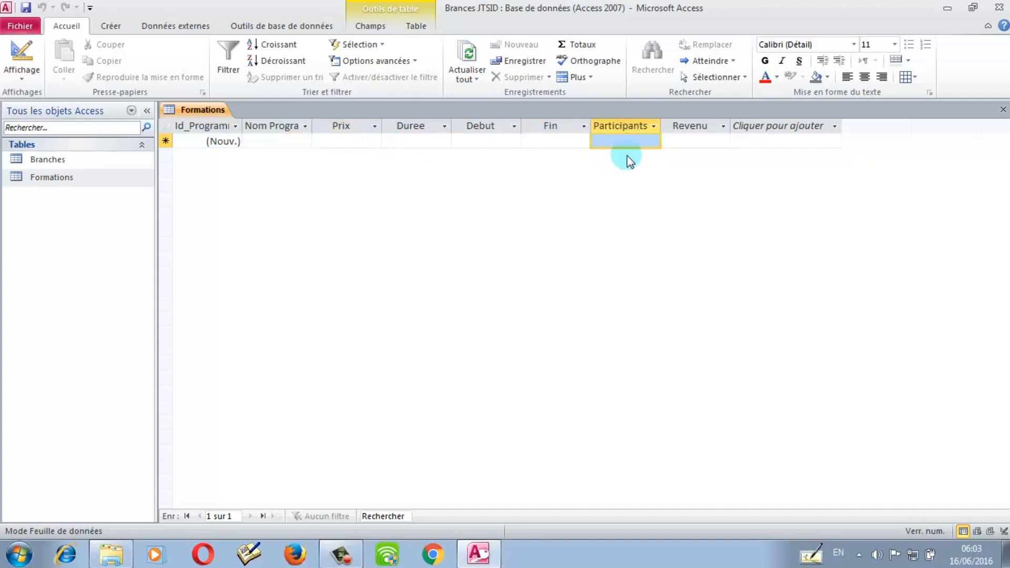
click(693, 142)
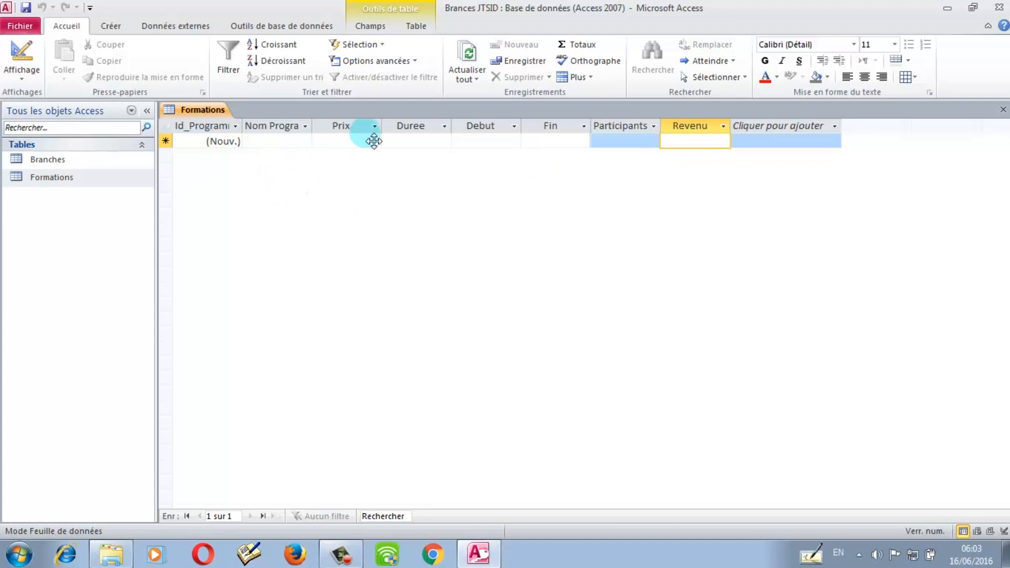
click(355, 142)
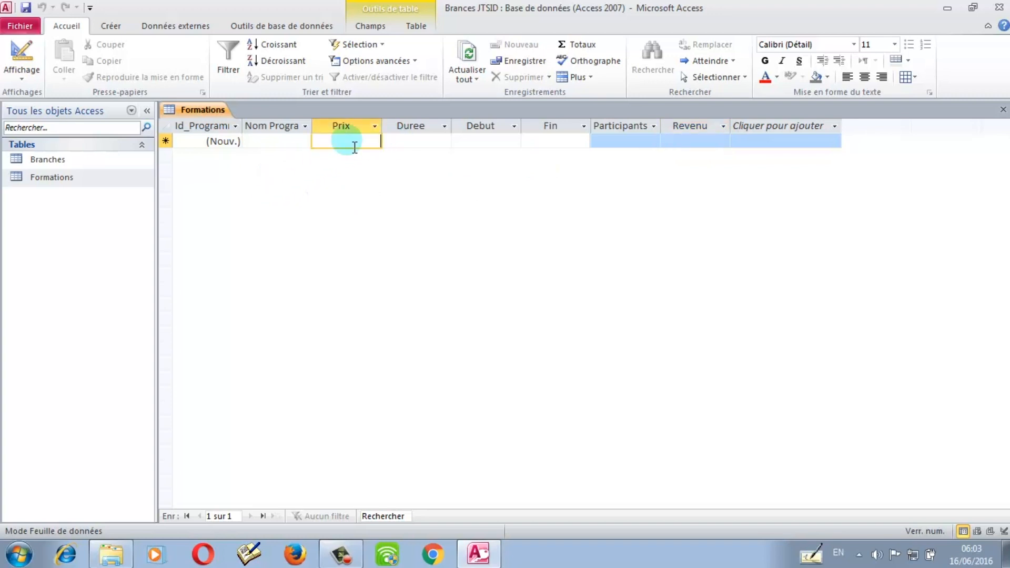
text(5)
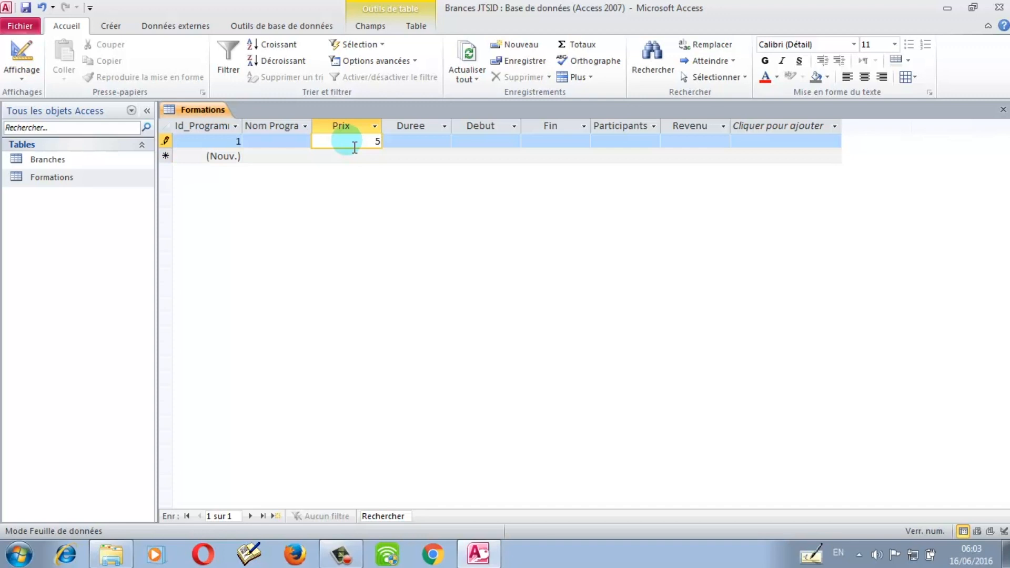
text(0000)
click(628, 144)
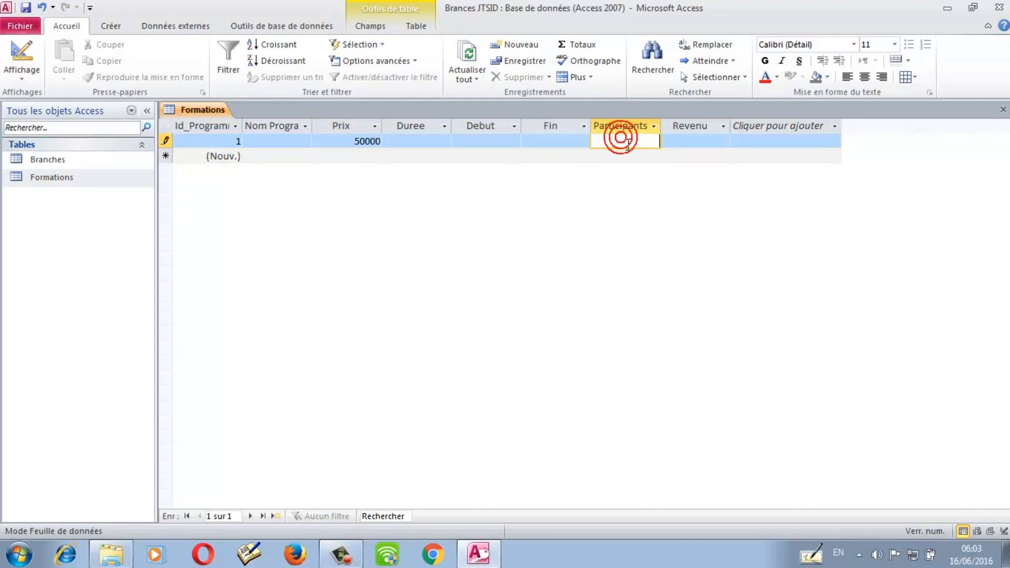
text(9)
key(Tab)
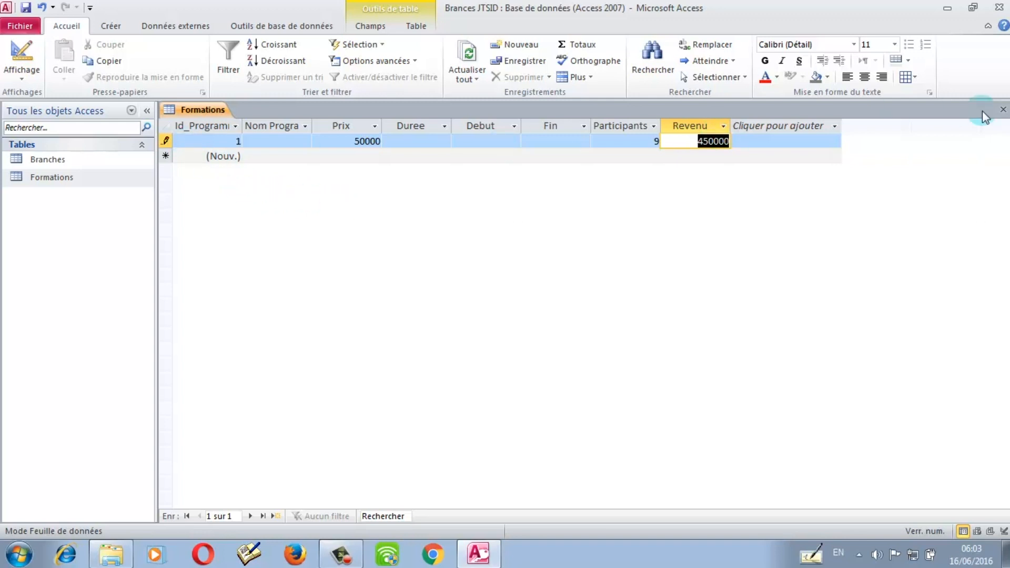
click(1003, 110)
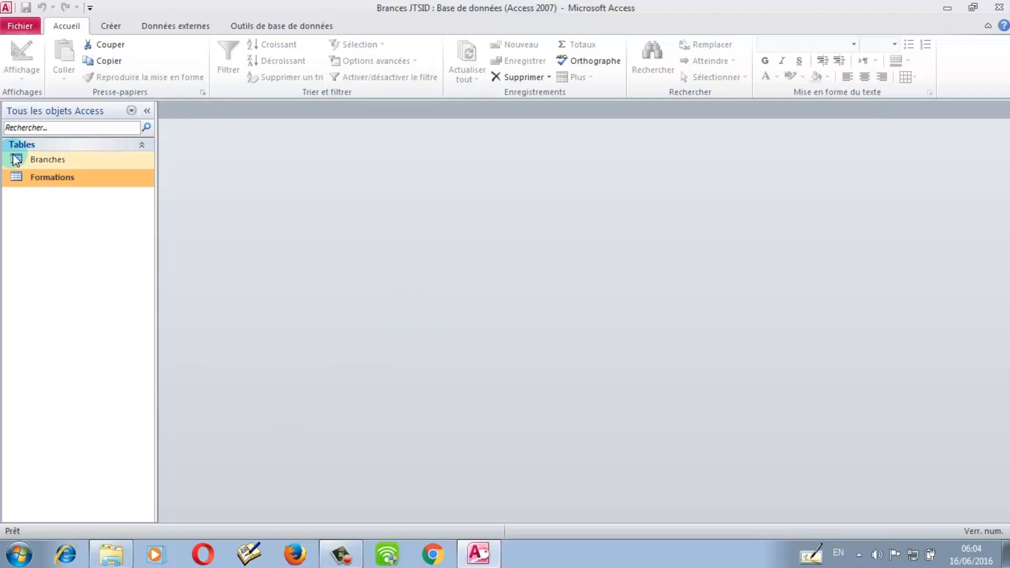
Open the Branches table in design view, examine the properties of Id_Branche, Nom_Branche and Num_Telephone, and close it.
click(41, 164)
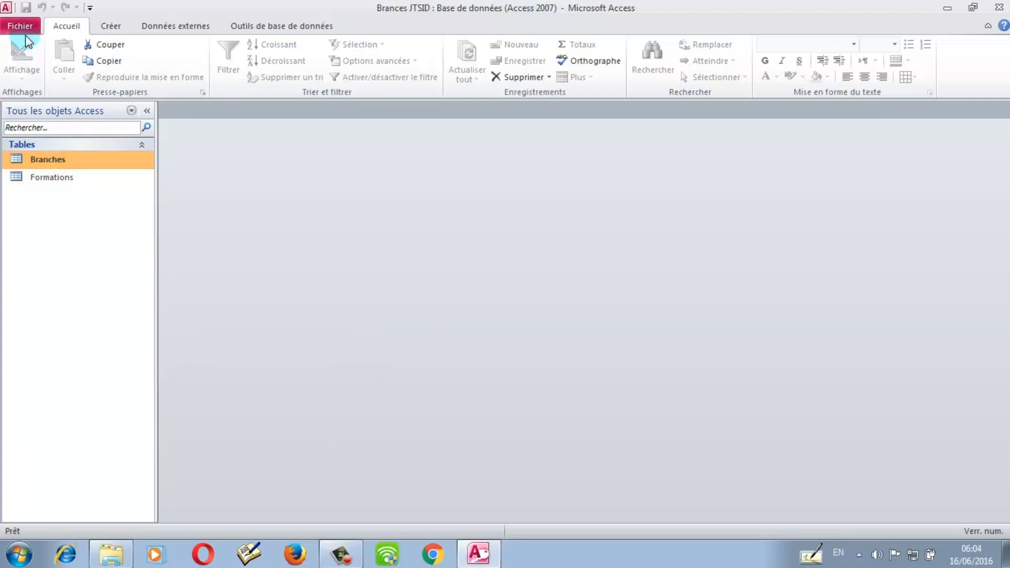
double_click(42, 159)
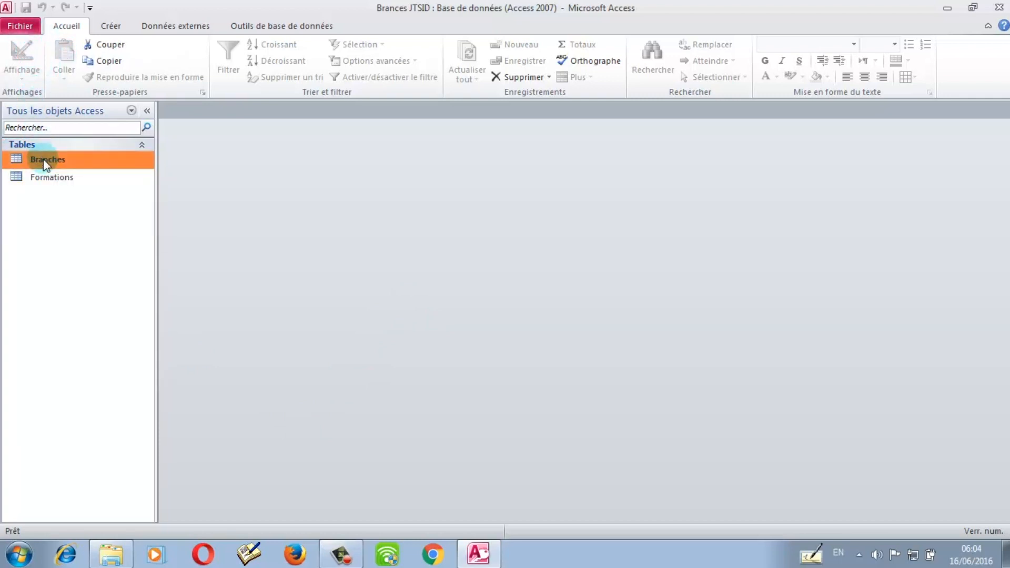
click(25, 78)
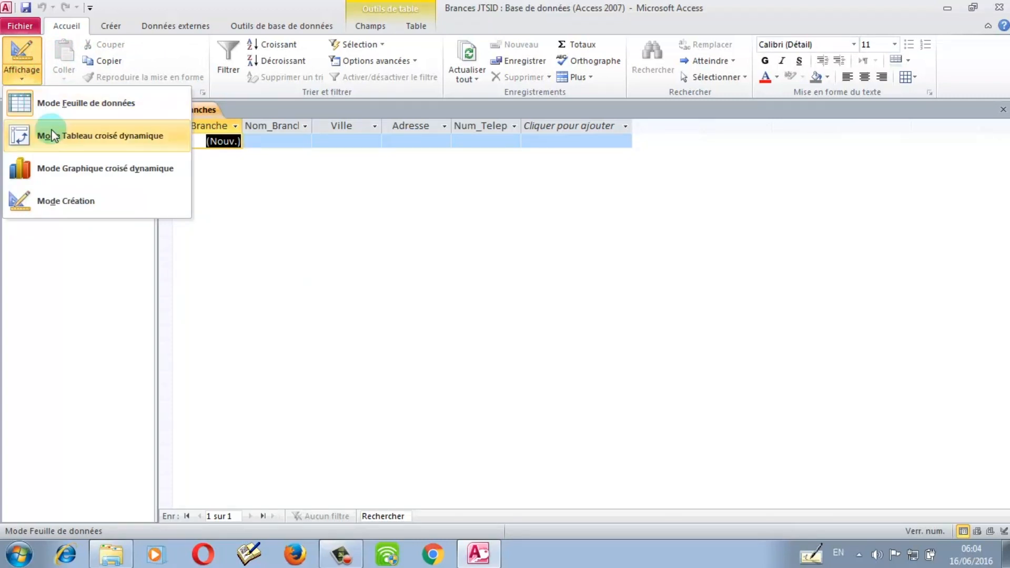
click(75, 203)
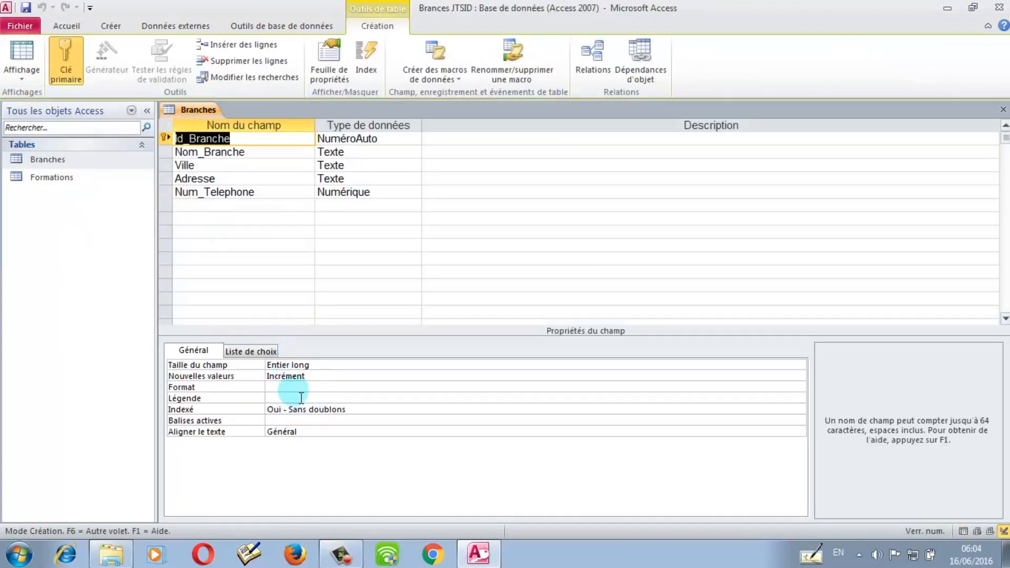
click(329, 140)
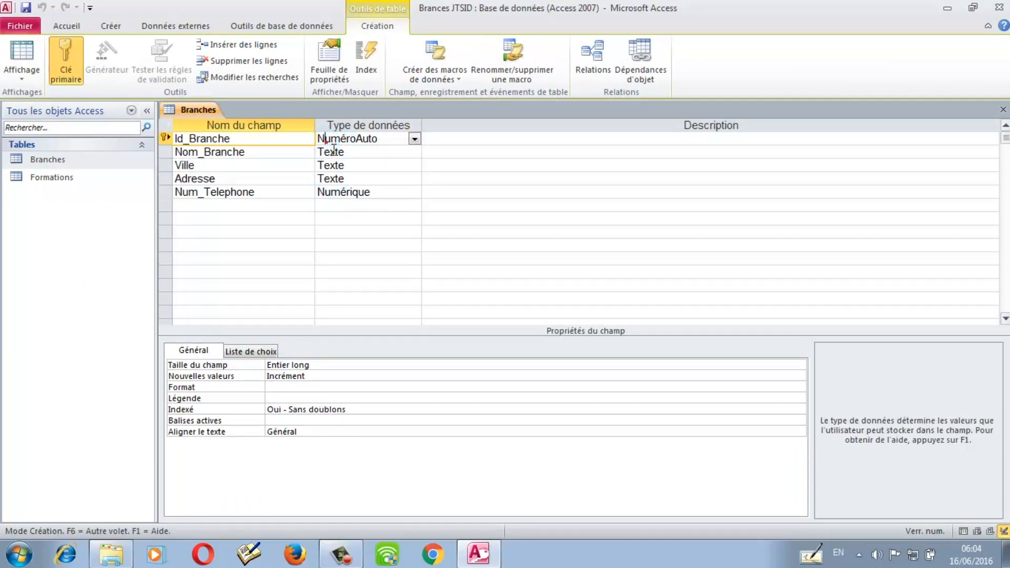
click(367, 153)
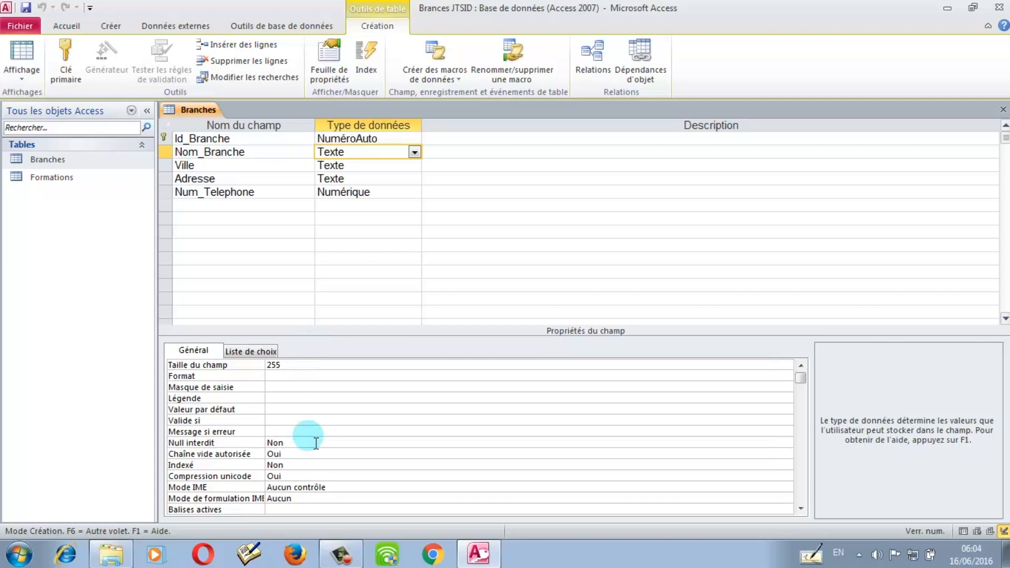
click(352, 194)
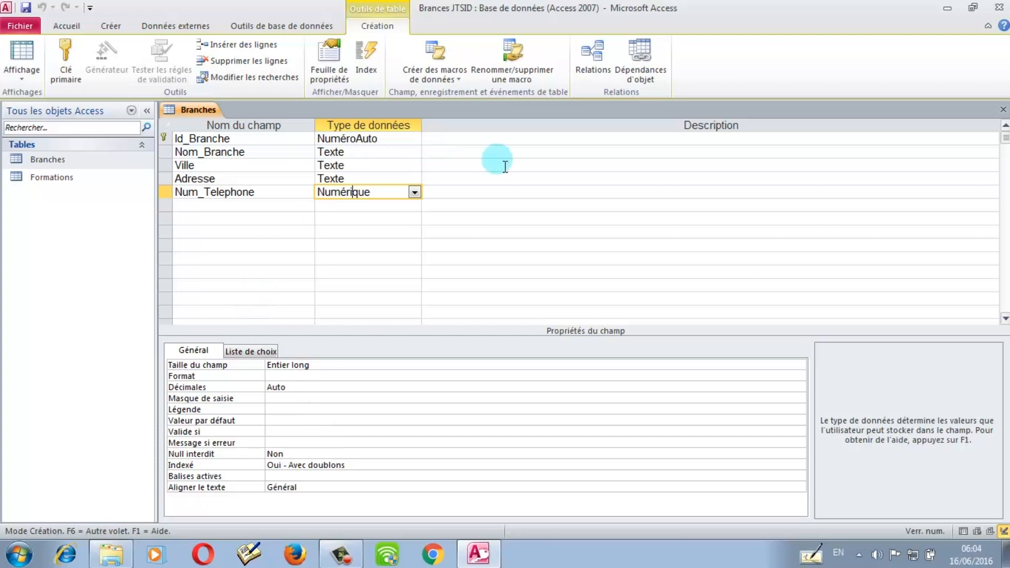
click(1002, 111)
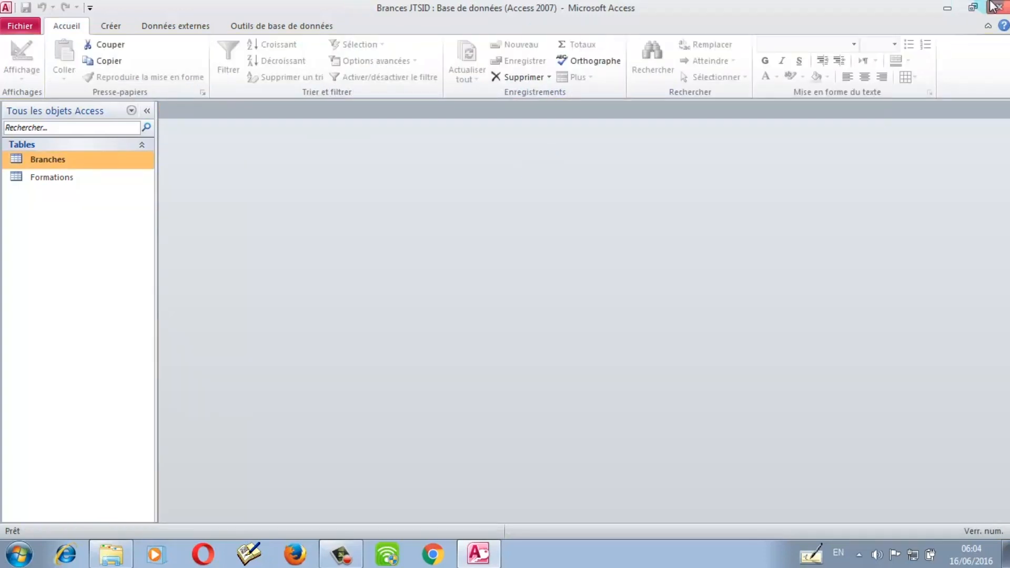
click(342, 551)
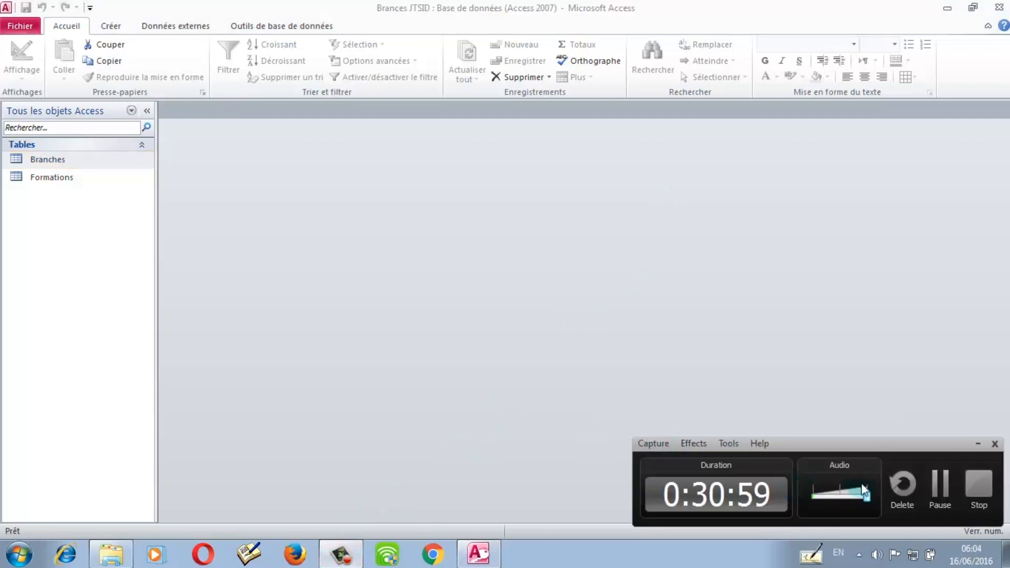
click(980, 483)
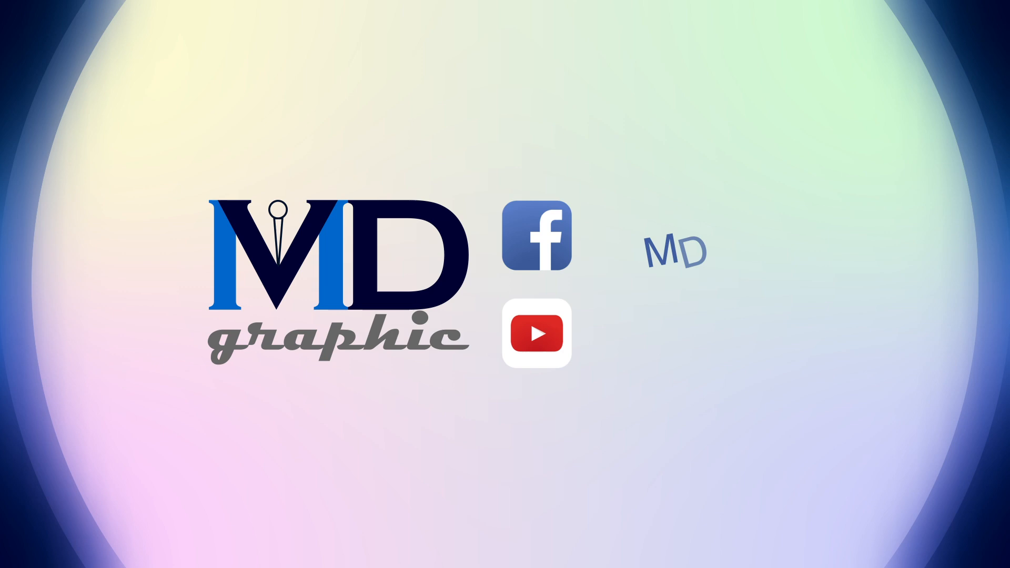